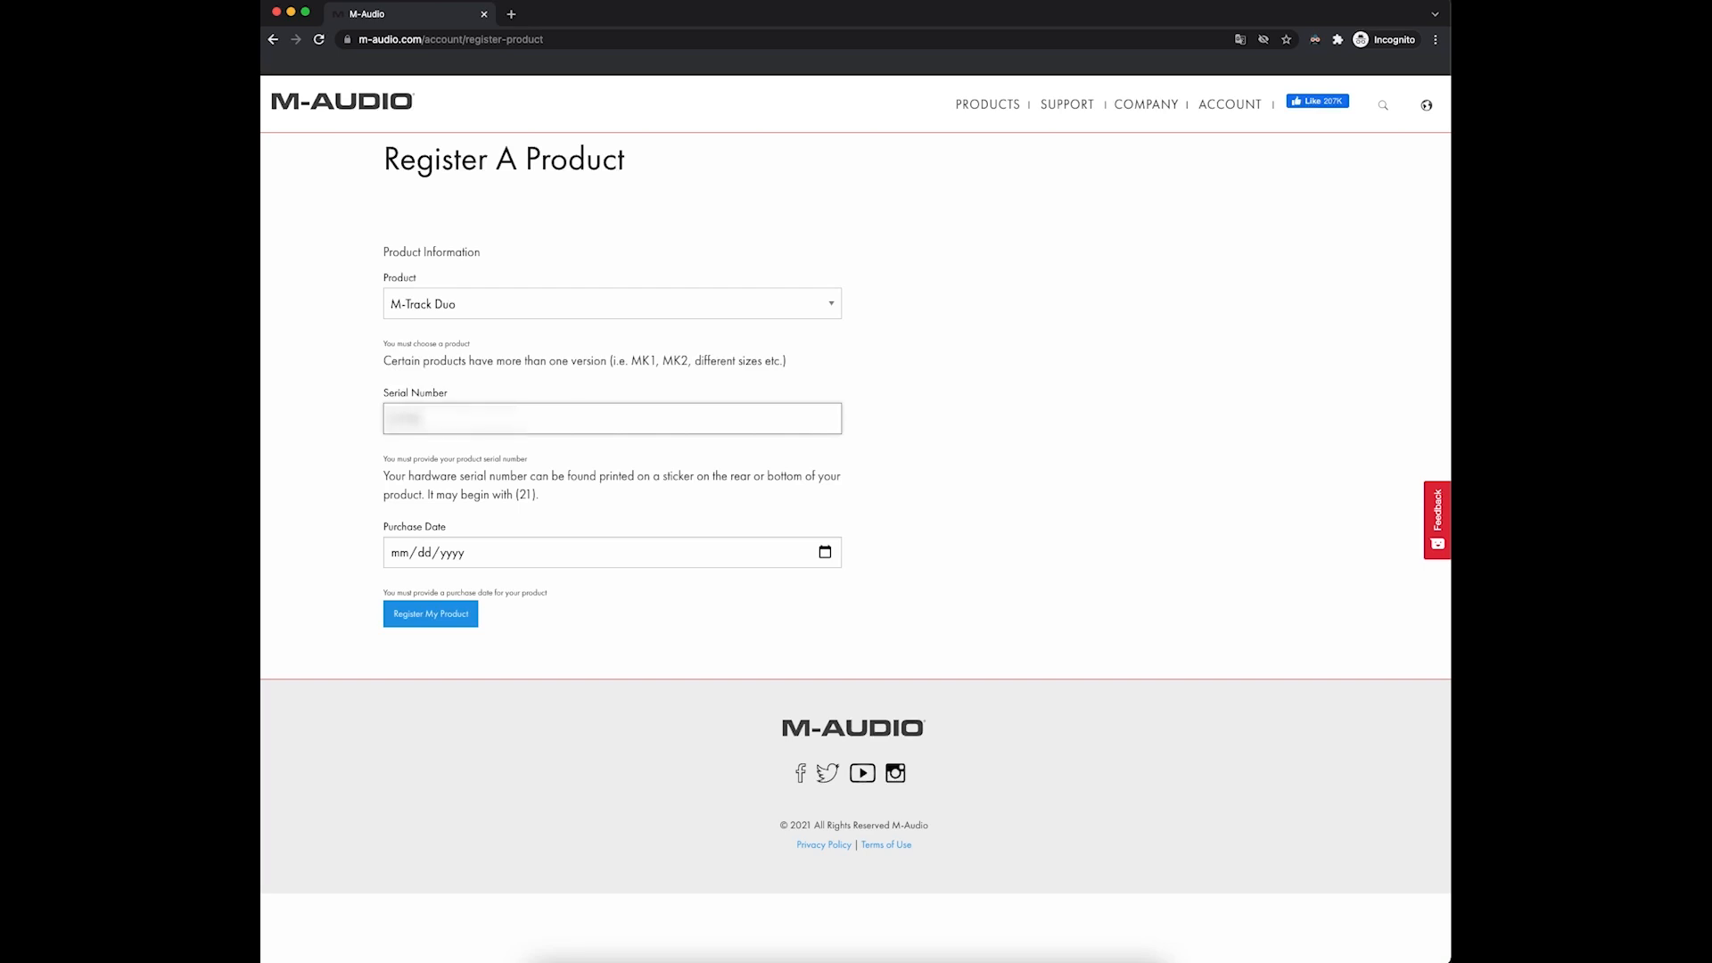
# Step: Register the M-Track Duo by entering its hardware serial number and choosing a purchase date, and submit the form
pyautogui.write('????????')
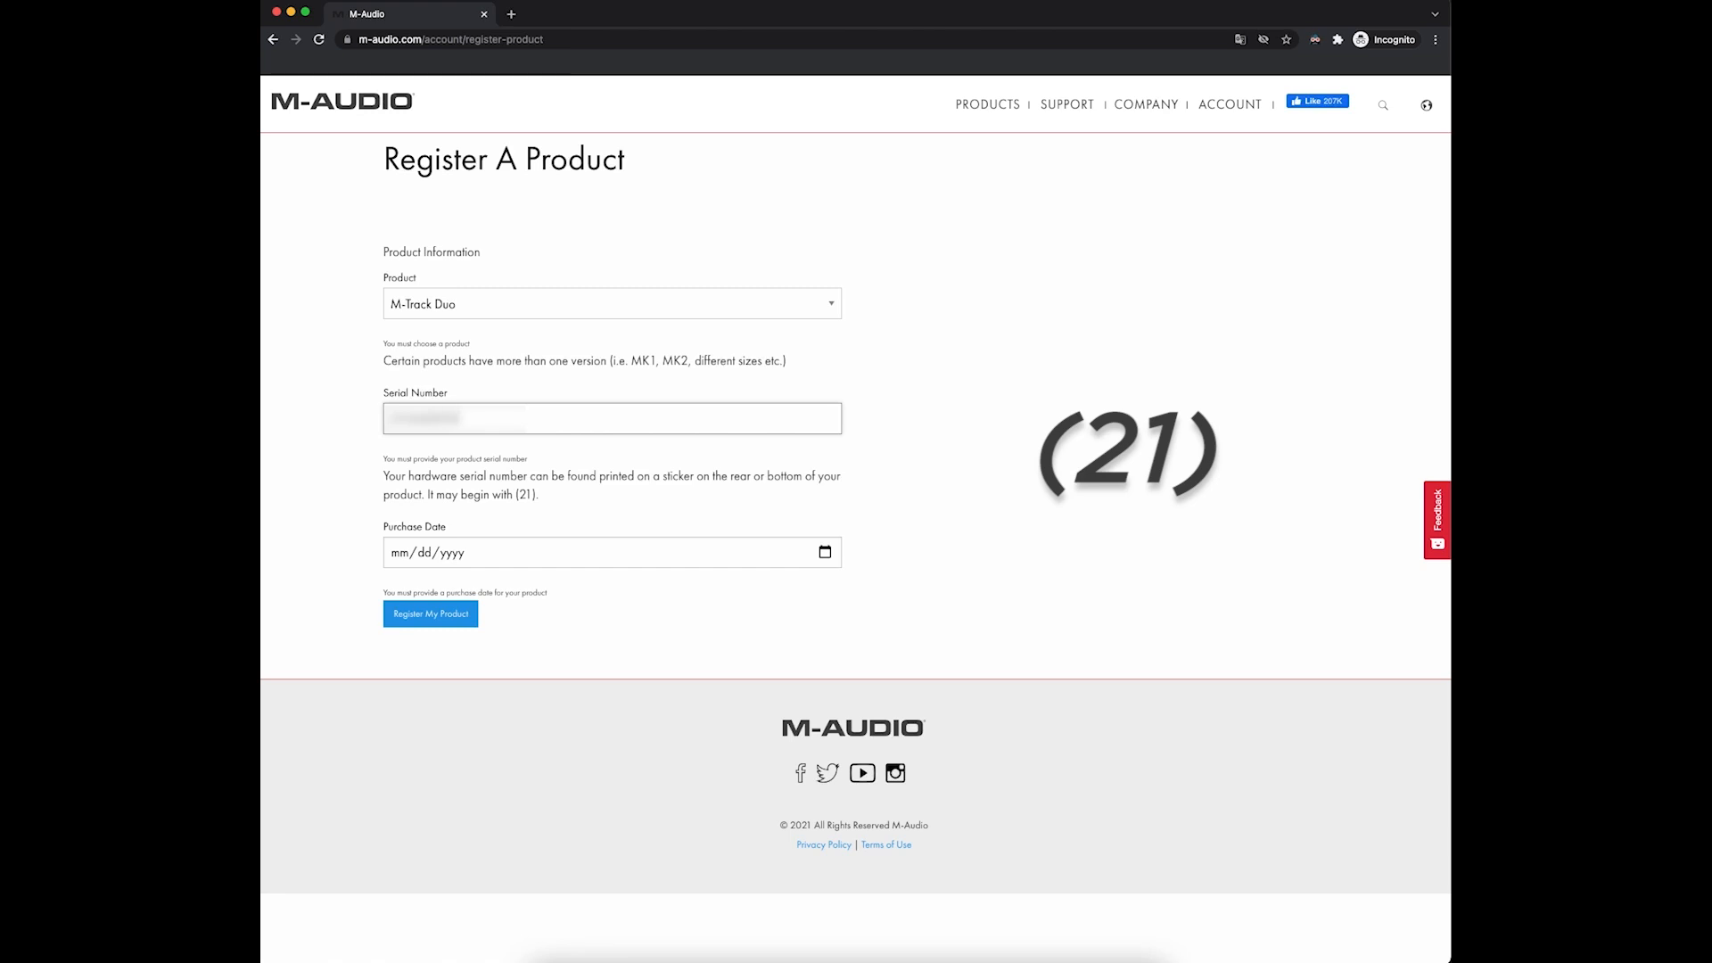
pyautogui.write('??')
pyautogui.press('Tab')
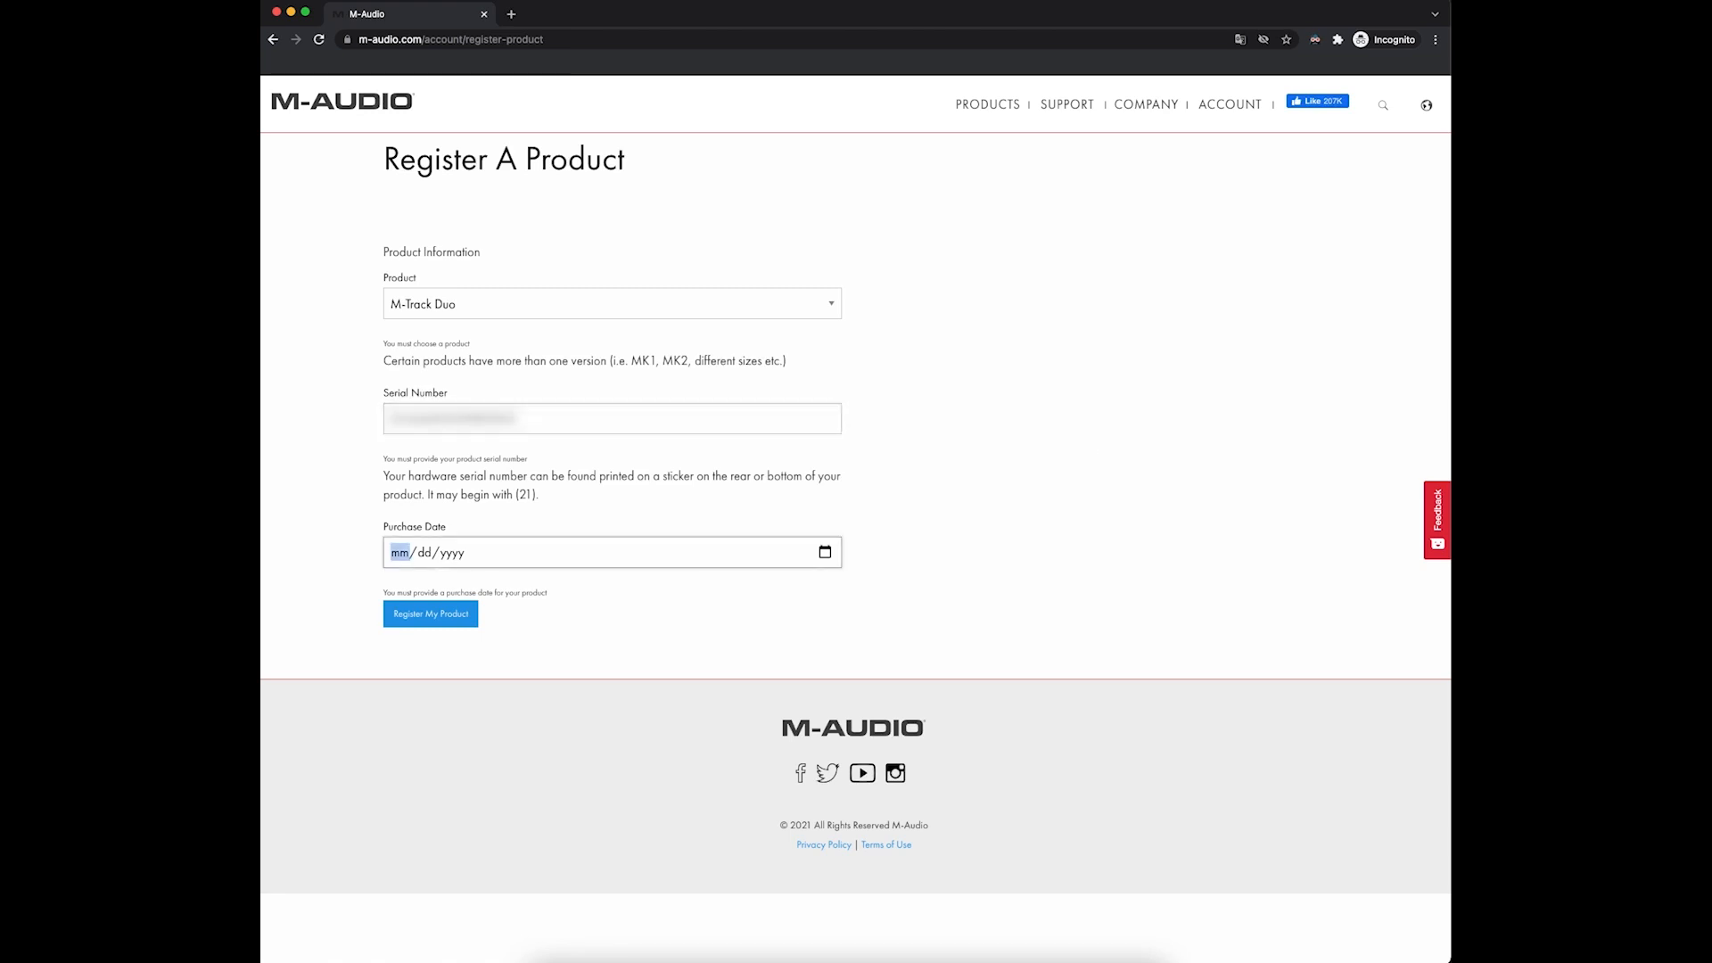
pyautogui.click(825, 553)
pyautogui.click(480, 631)
pyautogui.click(431, 615)
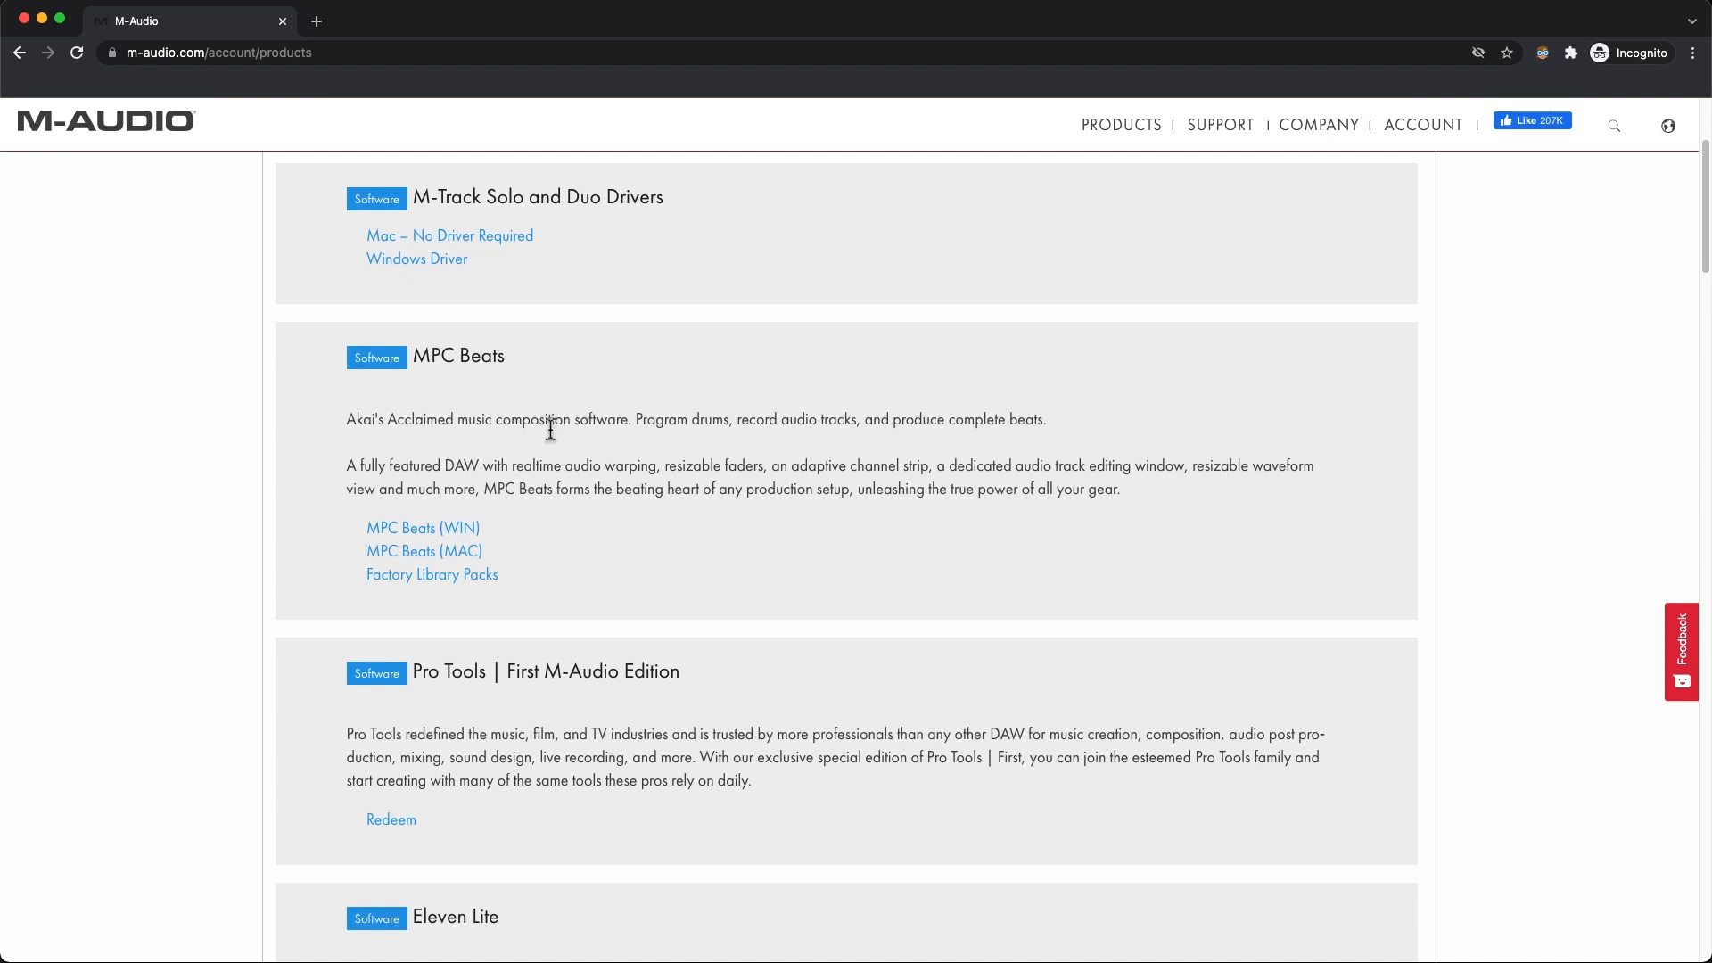
# Step: Download the Mac version of MPC Beats to the Desktop and expand the downloaded zip archive
pyautogui.click(406, 555)
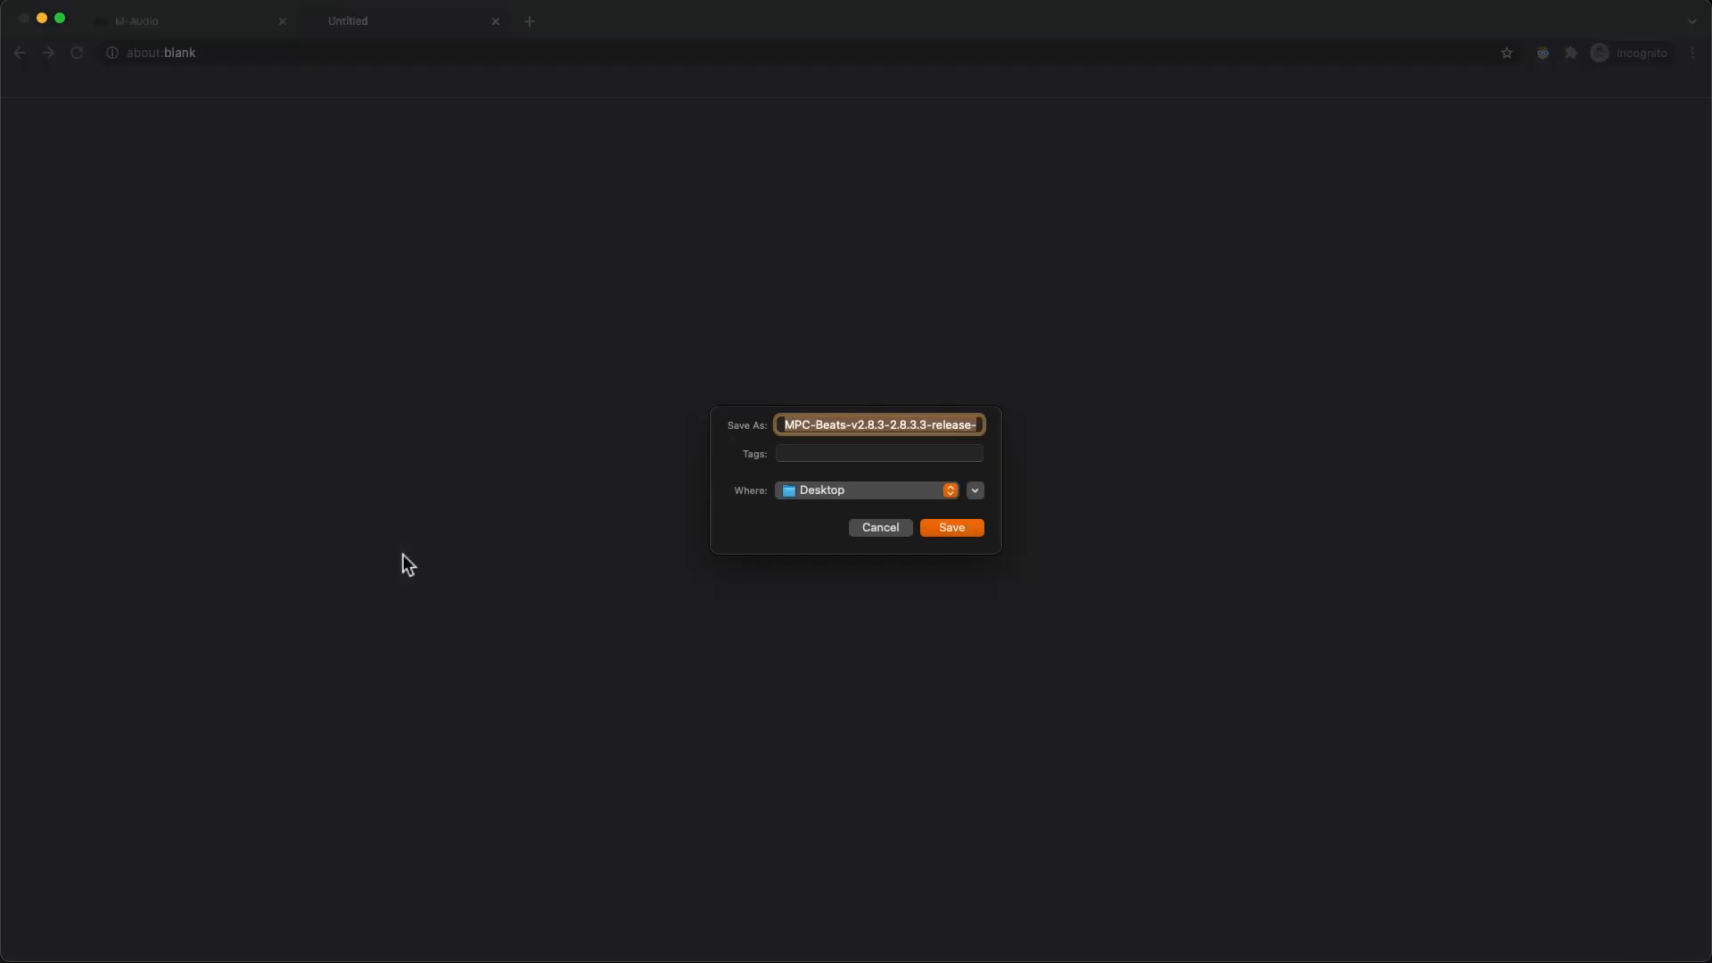
pyautogui.click(888, 533)
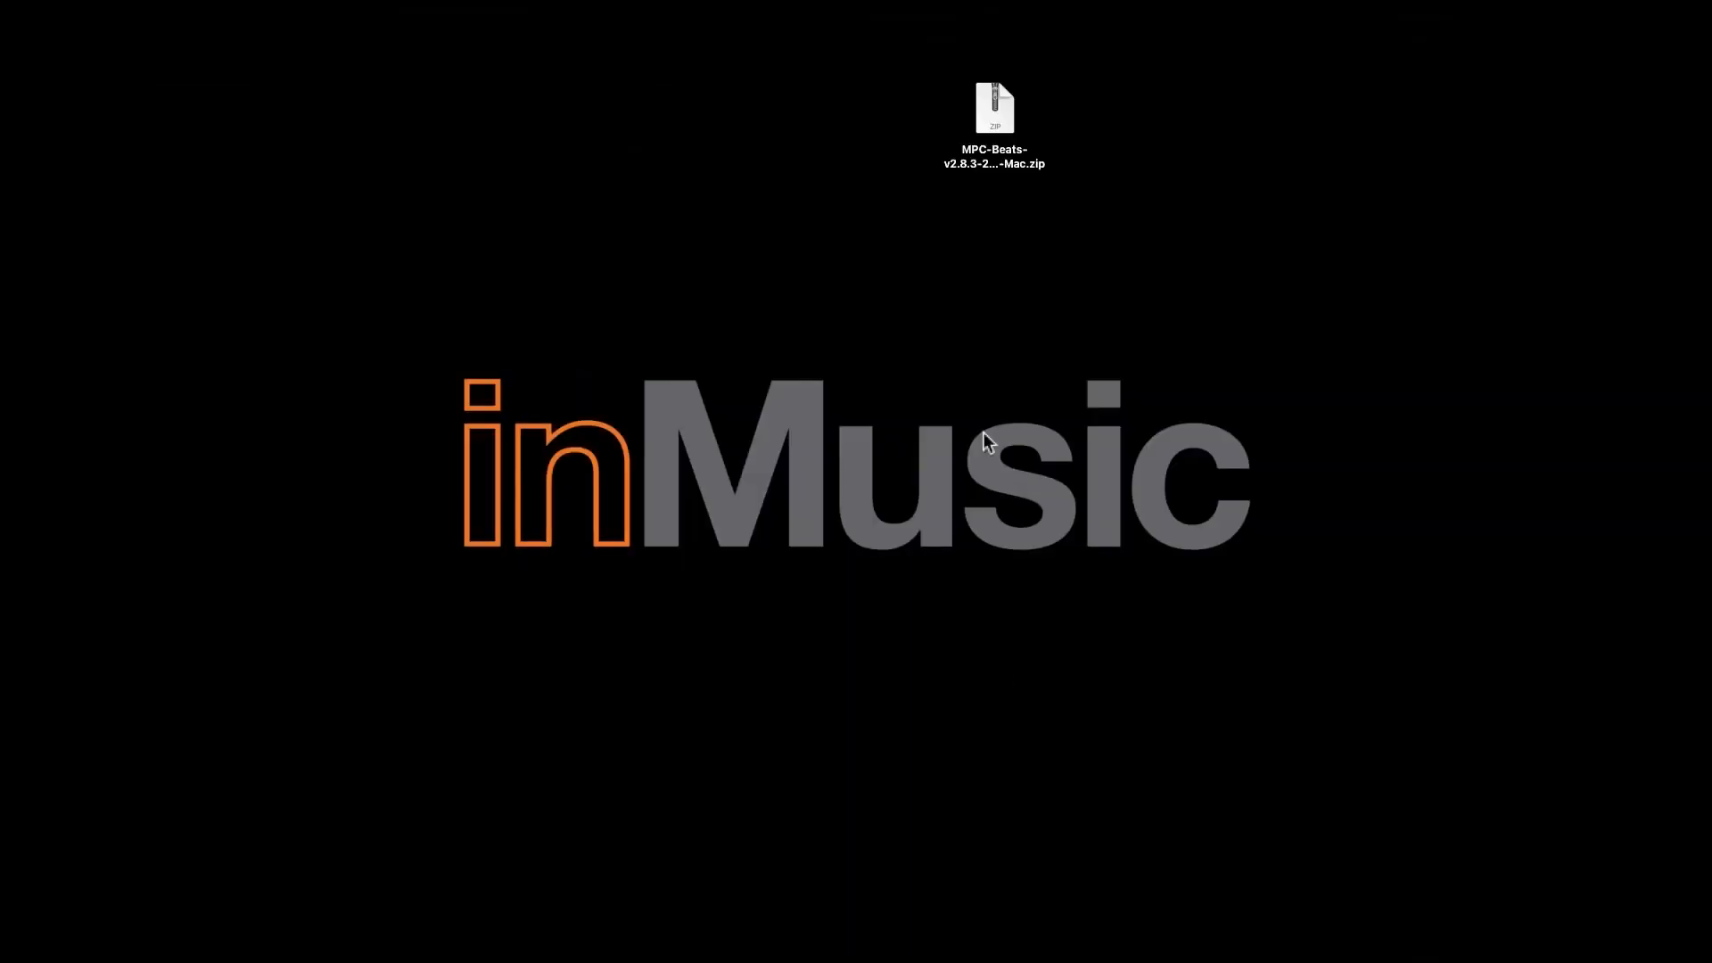
pyautogui.click(999, 112)
pyautogui.doubleClick(1001, 114)
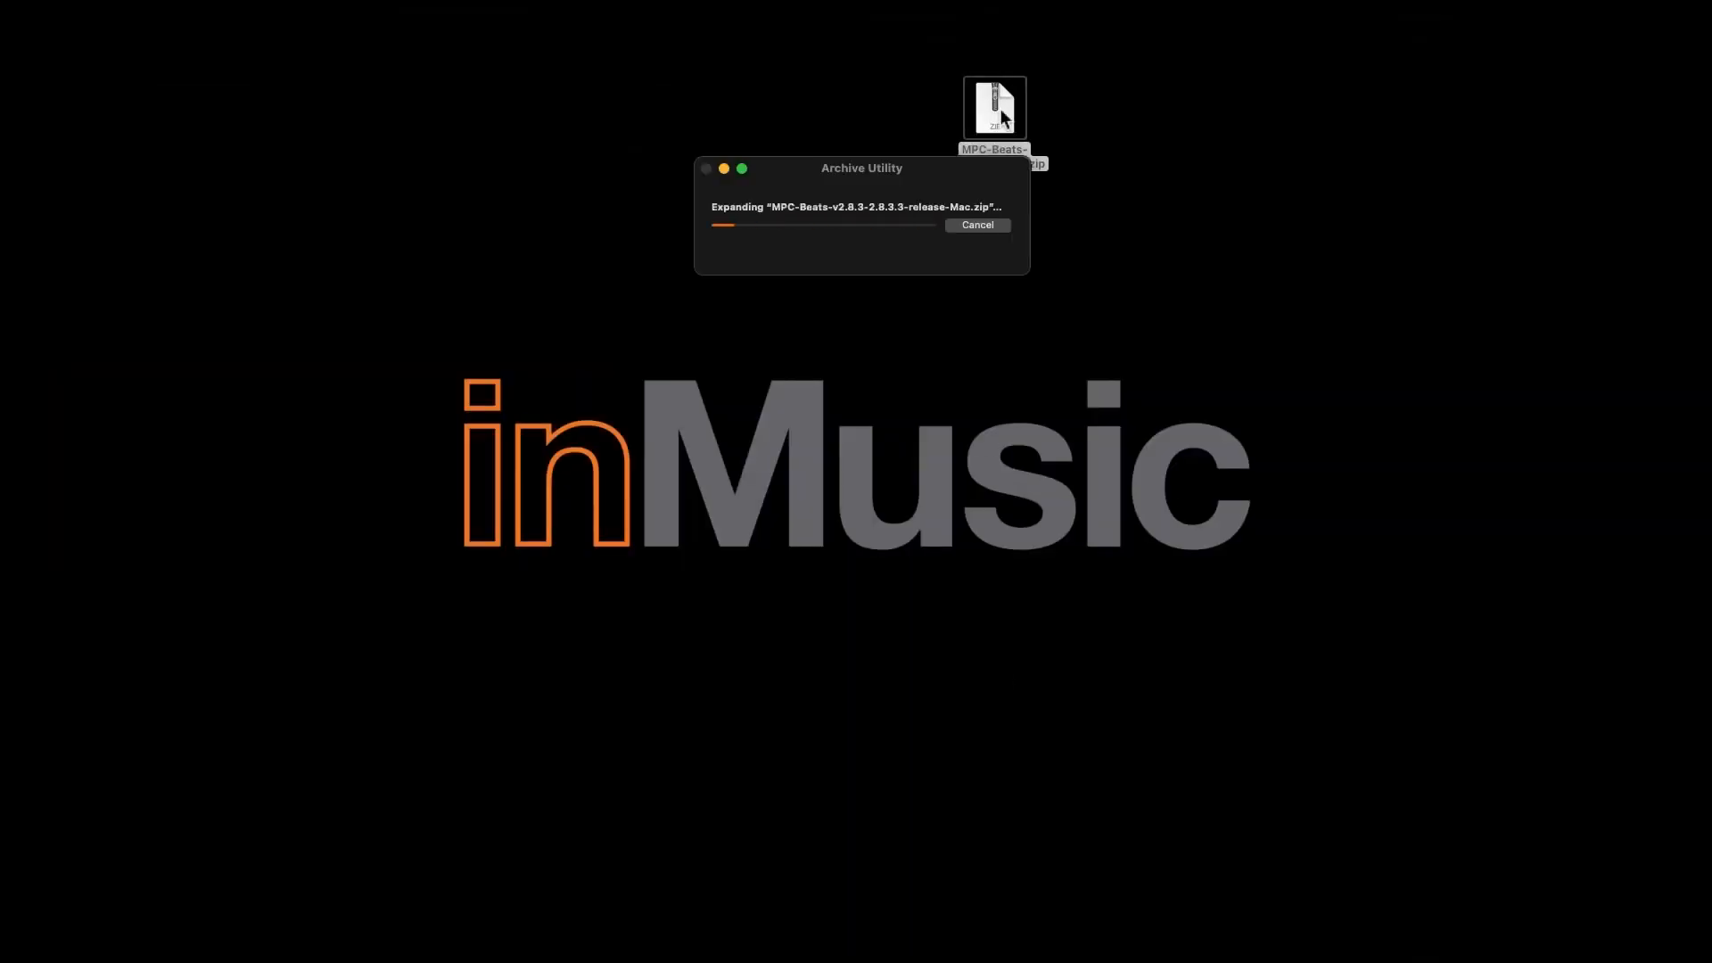
# Step: Install MPC Beats from the package in the extracted folder, accepting the licence and authorising the installation with the account password
pyautogui.moveTo(1001, 109); pyautogui.dragTo(1027, 236)
pyautogui.doubleClick(1013, 246)
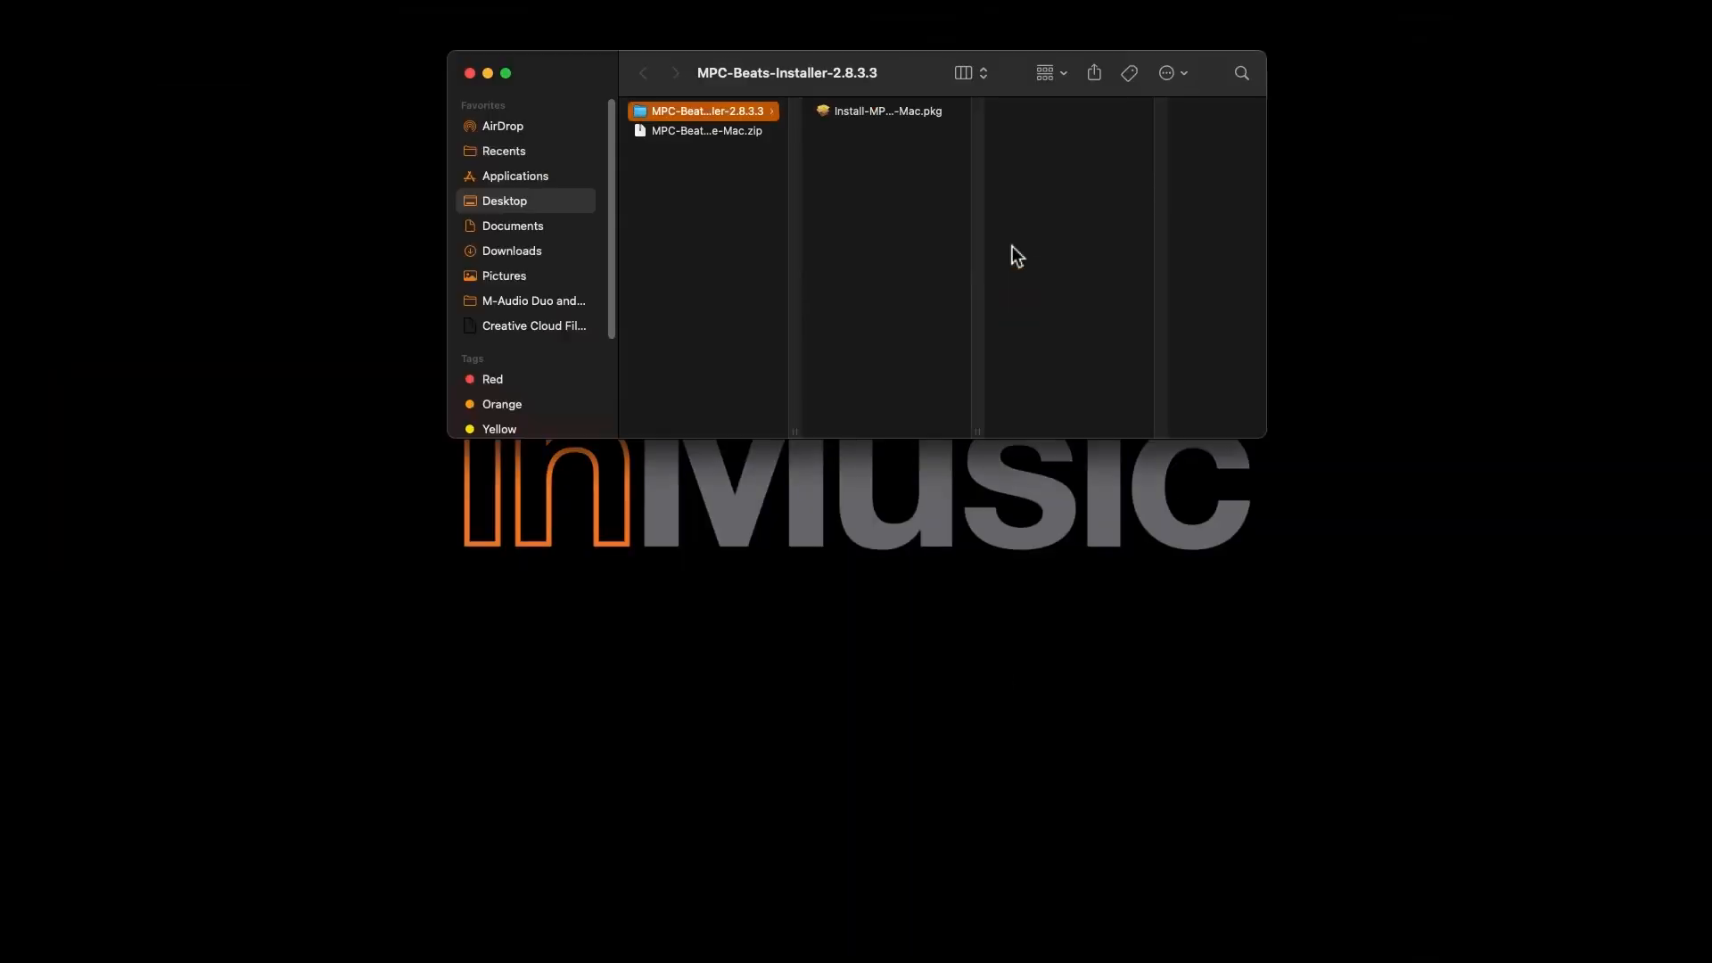
pyautogui.doubleClick(892, 112)
pyautogui.click(1081, 551)
pyautogui.moveTo(1108, 278); pyautogui.dragTo(1109, 519)
pyautogui.click(1099, 554)
pyautogui.click(1001, 406)
pyautogui.click(1084, 551)
pyautogui.write('••••••••')
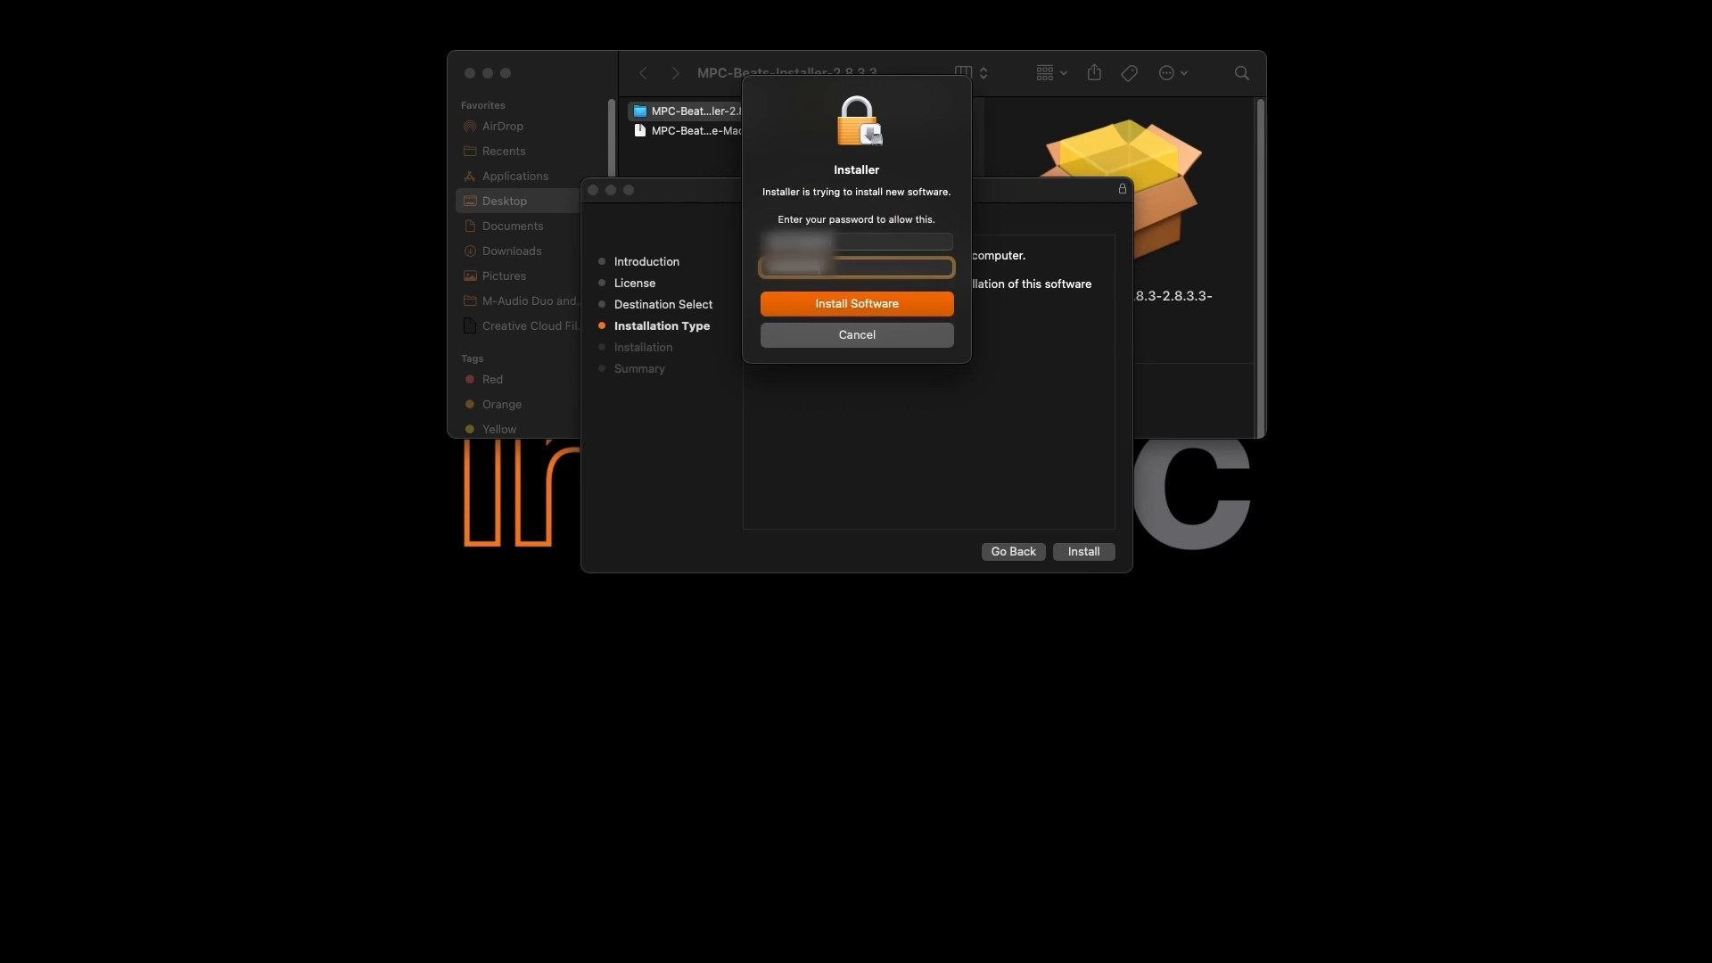
pyautogui.press('Return')
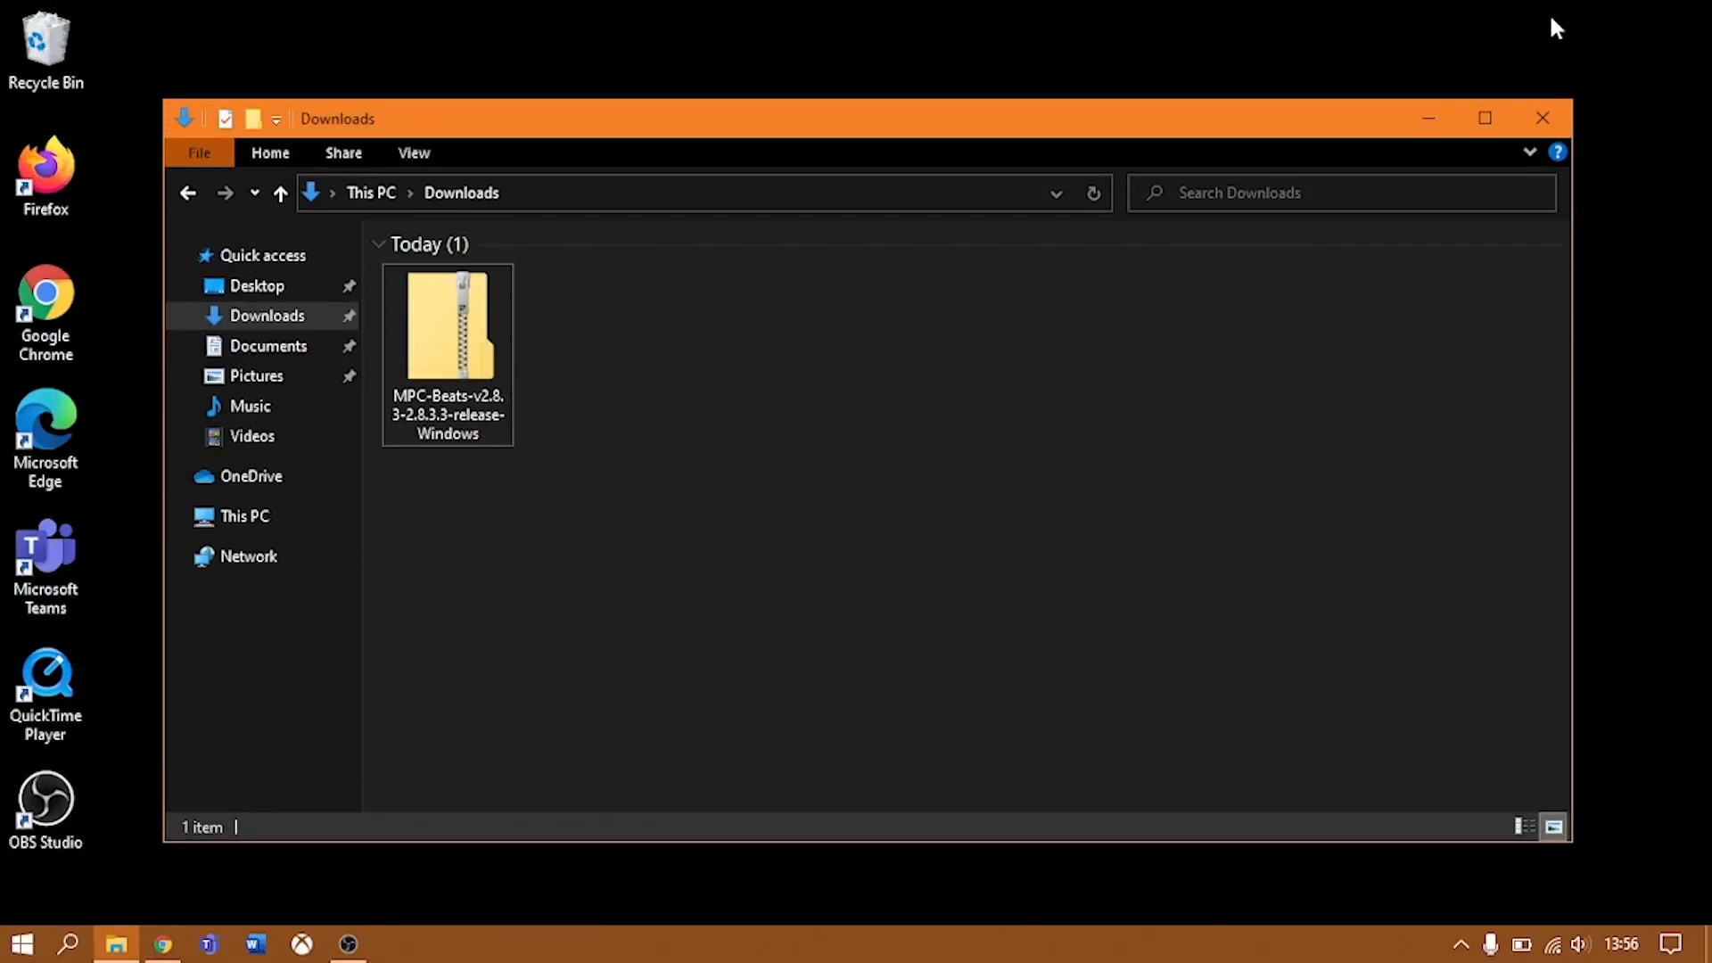
# Step: On the Windows computer, copy the MPC-Beats-2.8.3.3-Win installer from the downloaded zip to the desktop and minimise the folder window
pyautogui.doubleClick(496, 383)
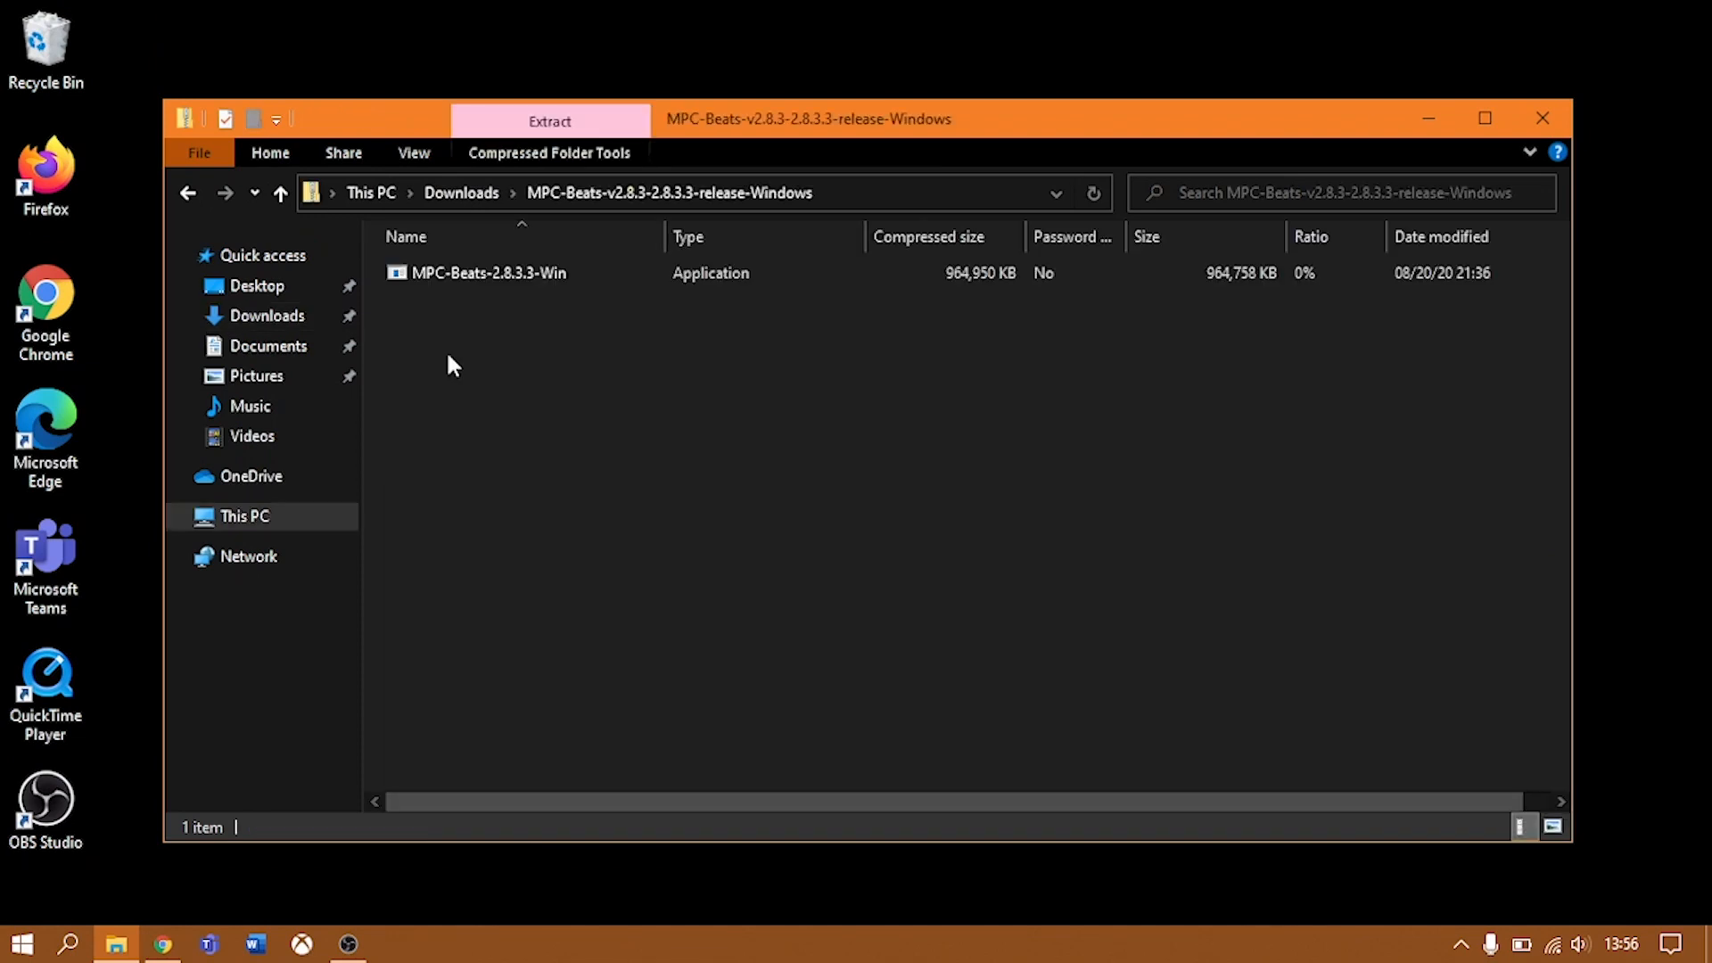
pyautogui.moveTo(596, 271); pyautogui.dragTo(1620, 468)
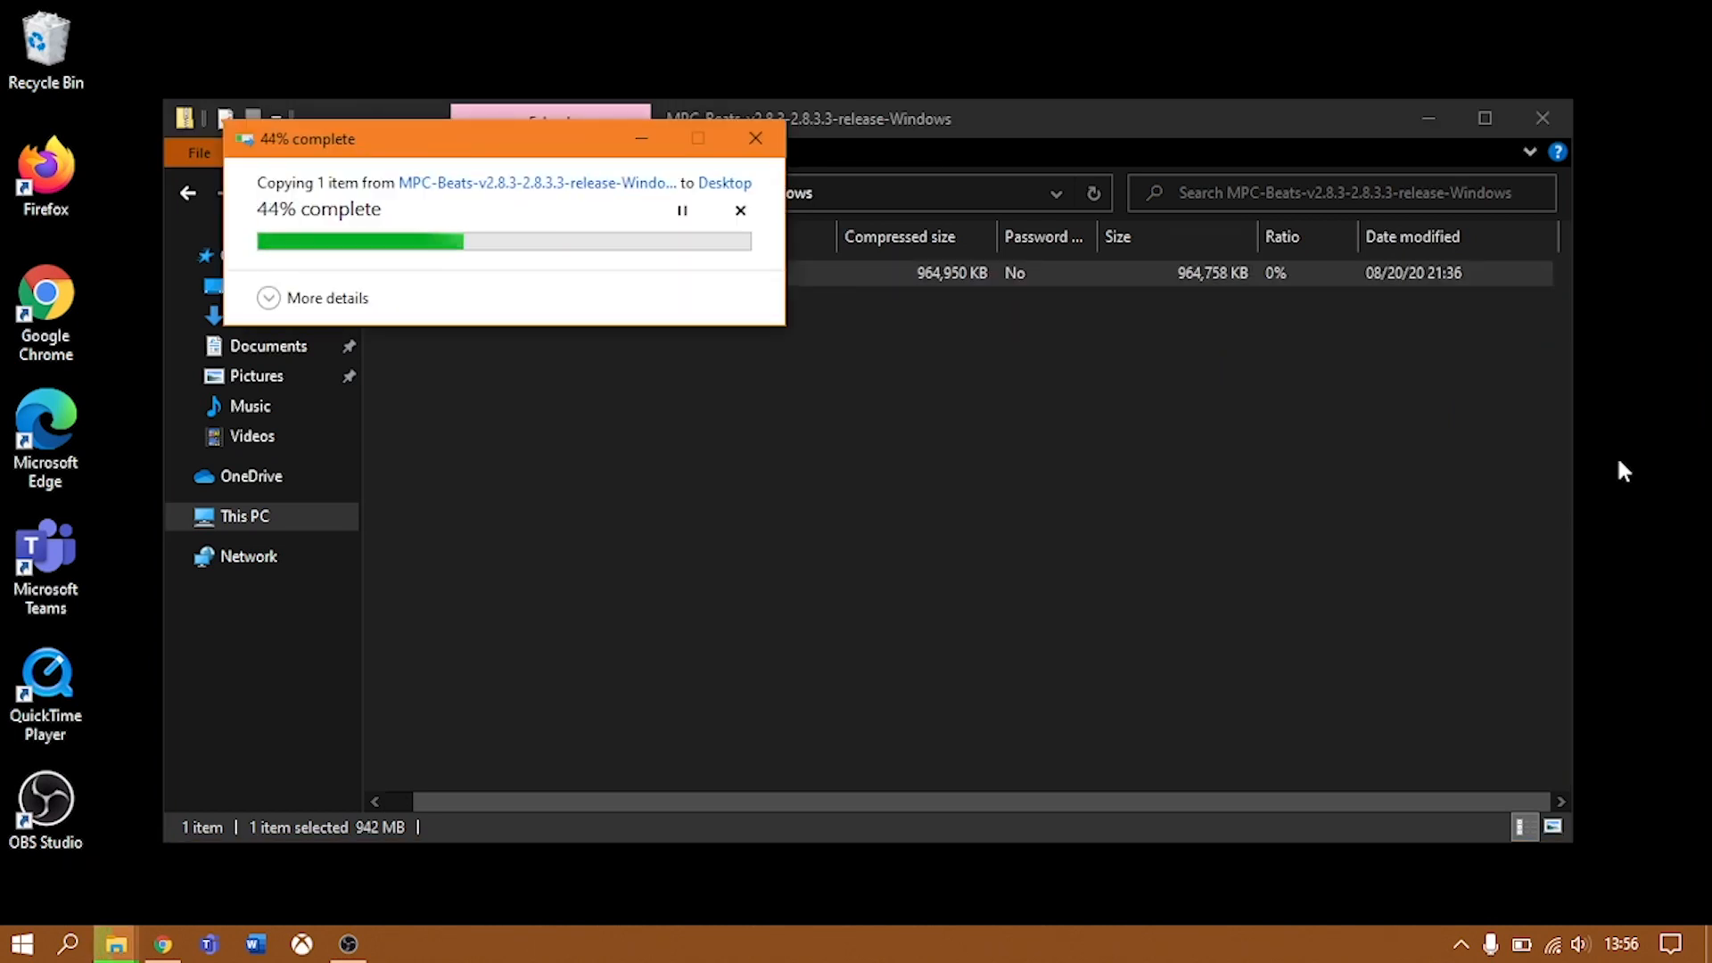
pyautogui.click(1437, 121)
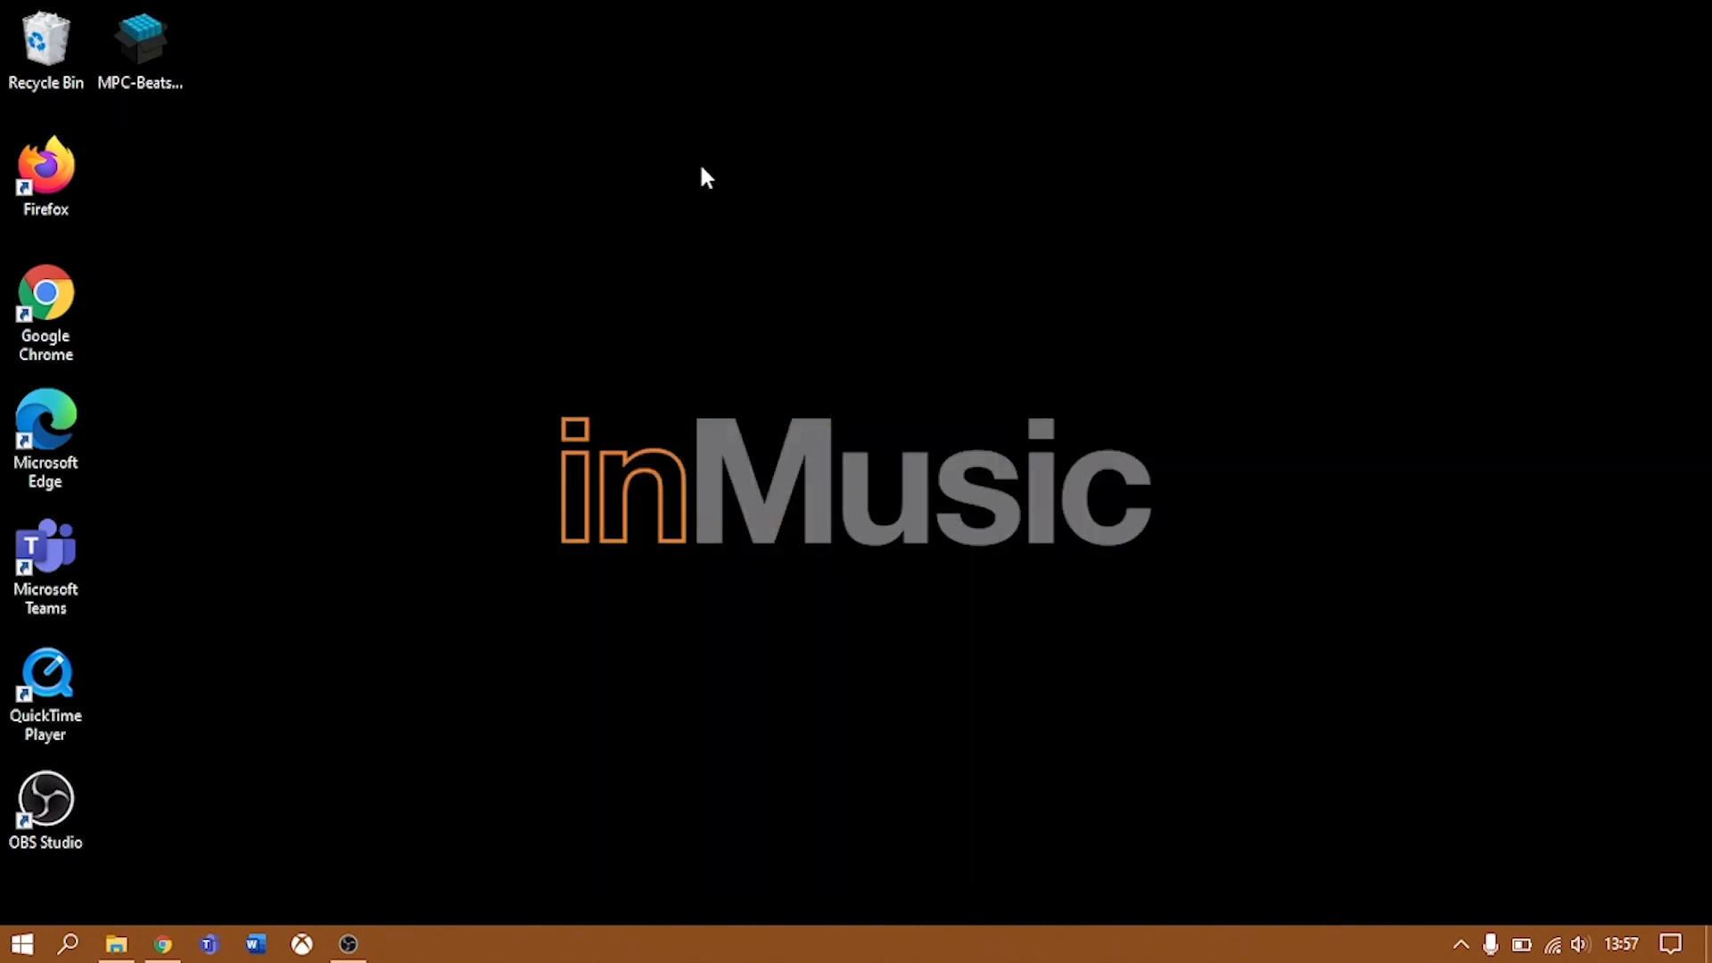
# Step: Run the MPC Beats 2.8.3 setup from the Windows desktop, accepting the licence and including a desktop shortcut
pyautogui.doubleClick(154, 62)
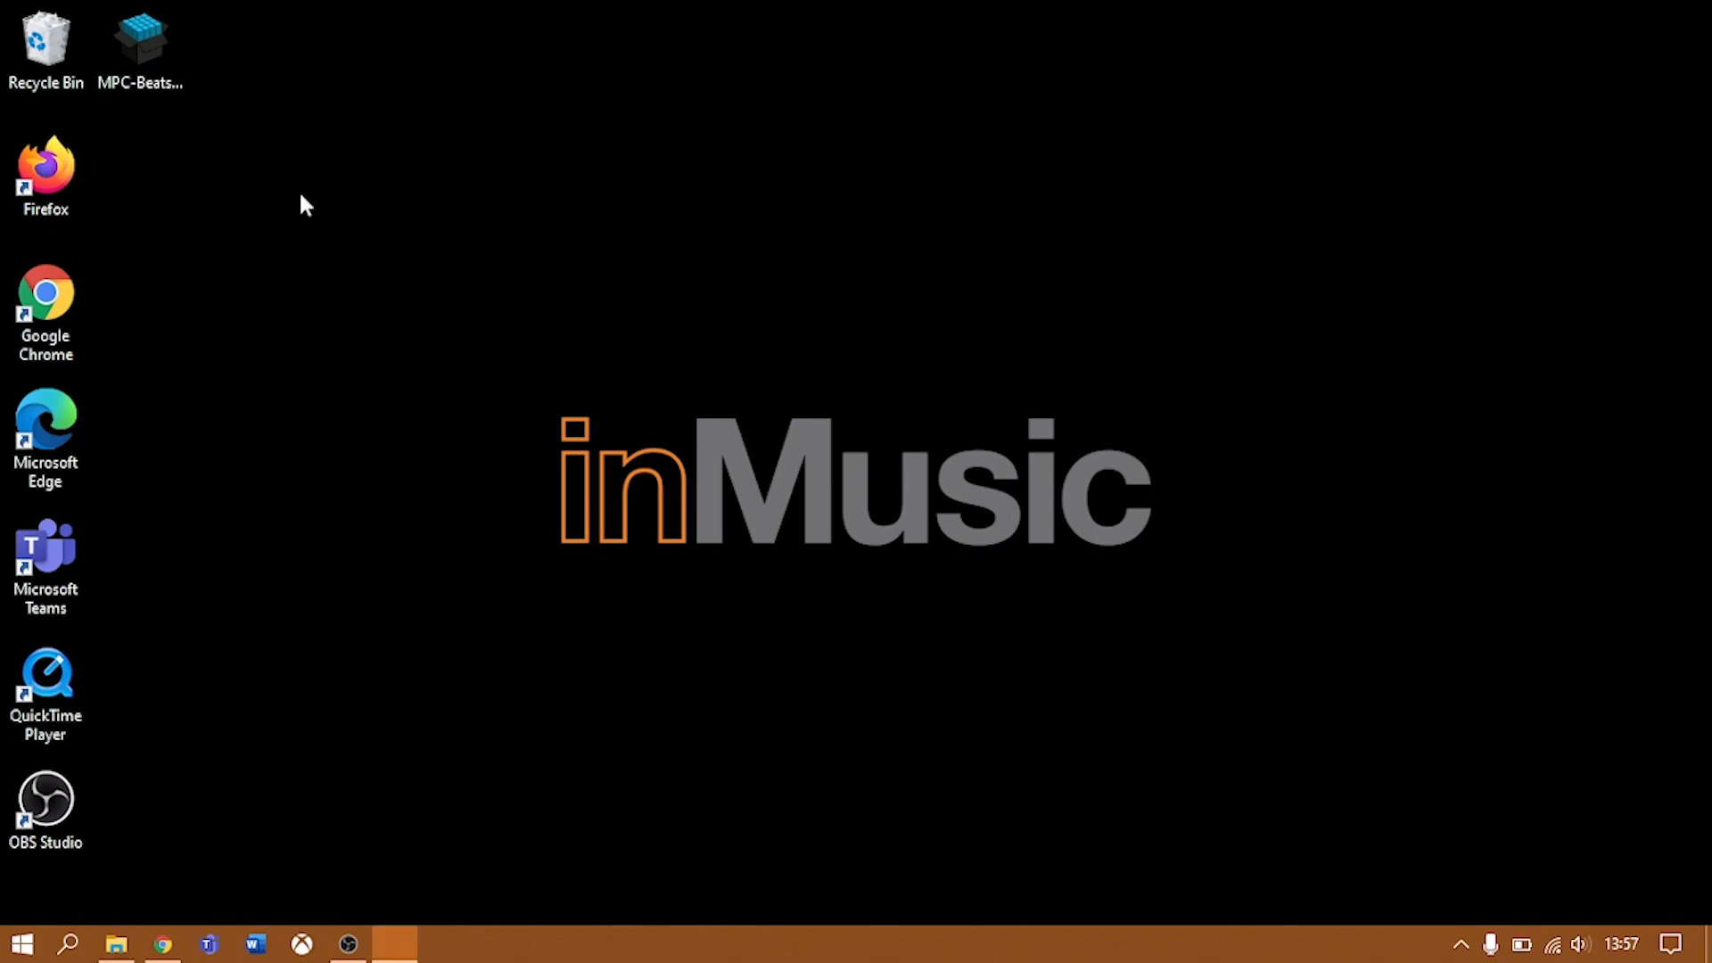
pyautogui.click(600, 597)
pyautogui.click(1000, 675)
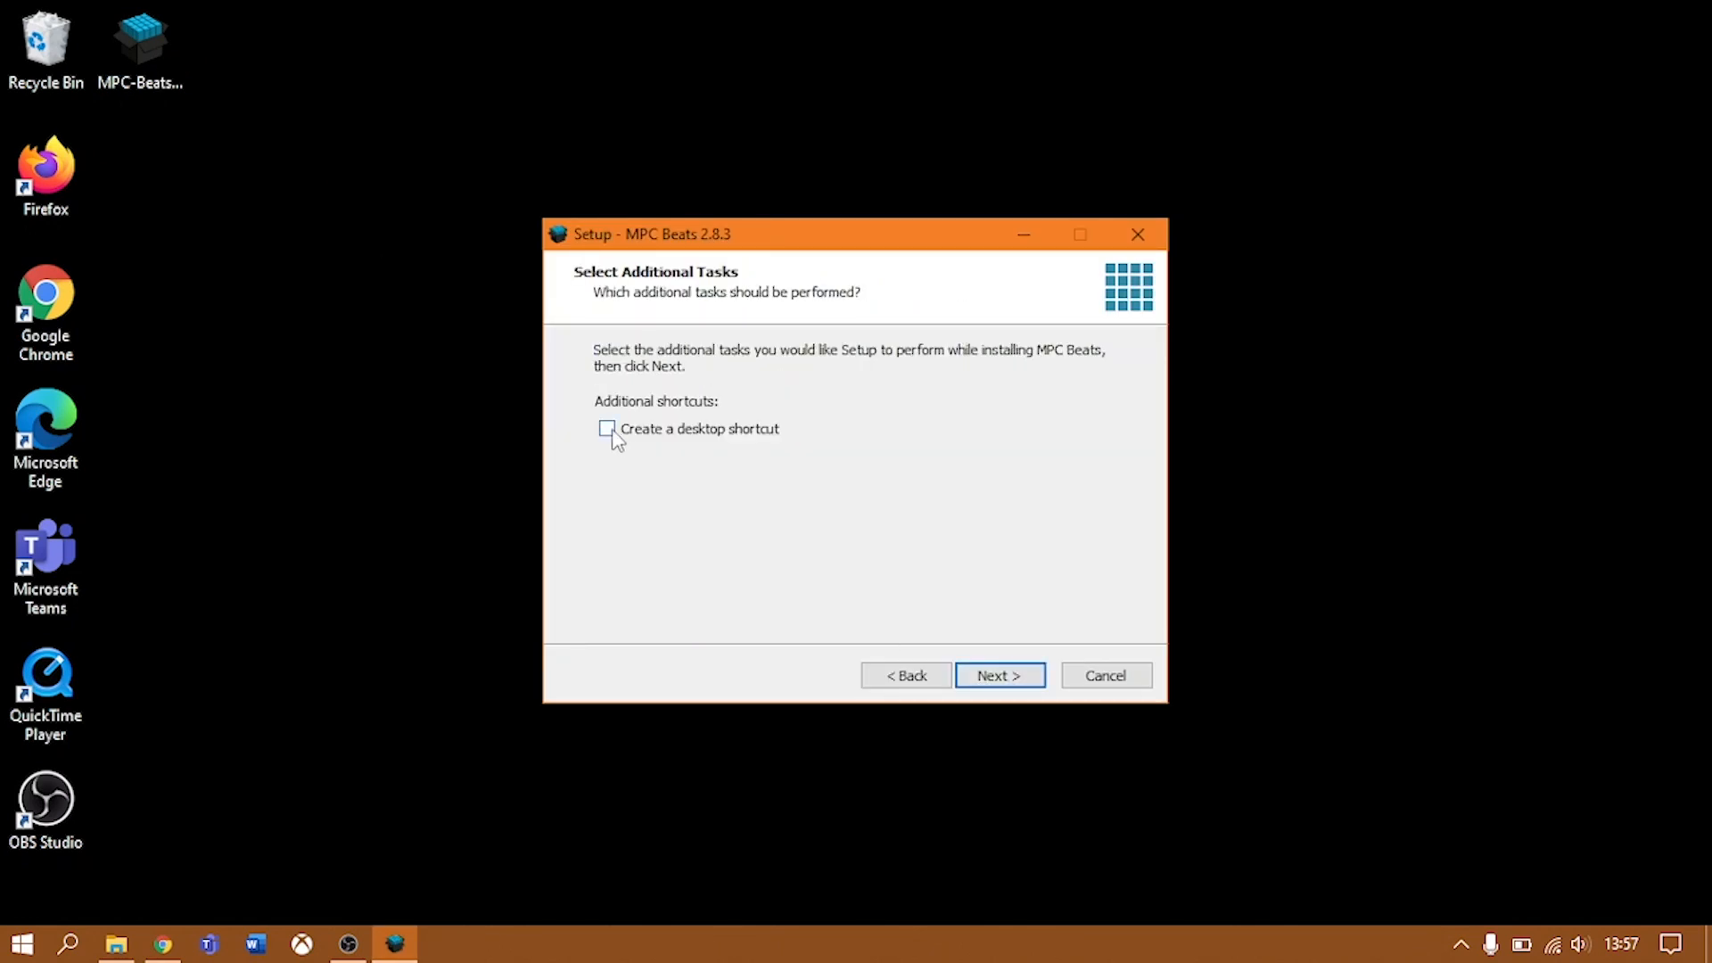
pyautogui.click(1010, 675)
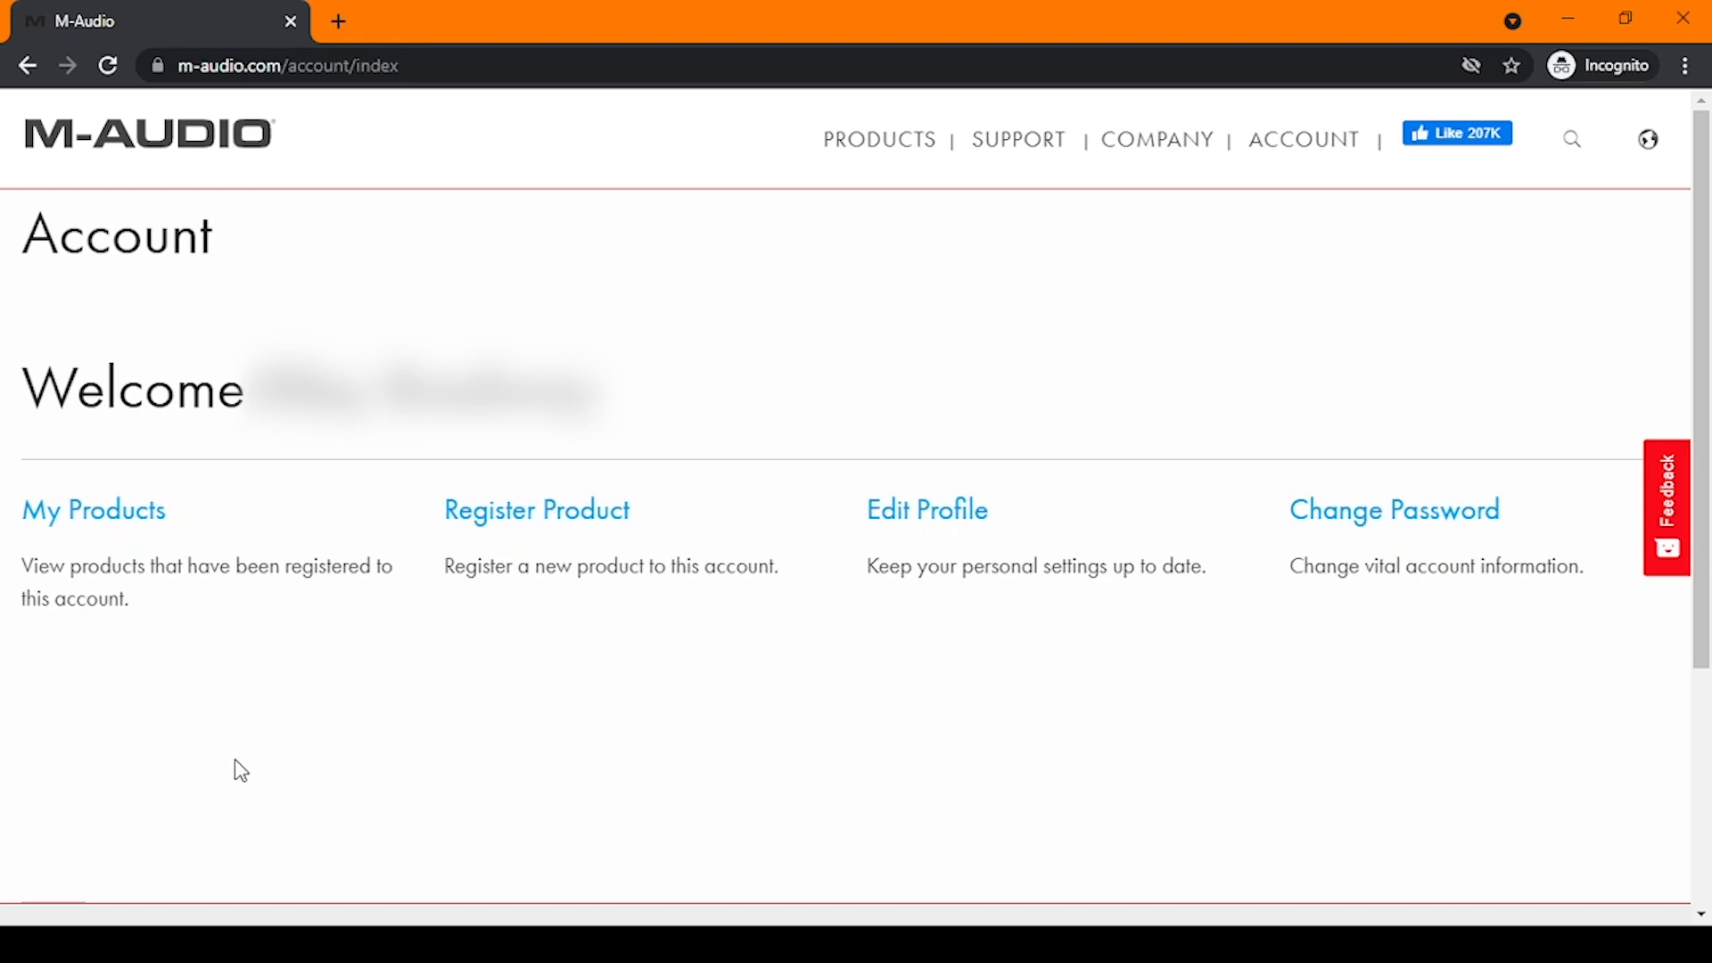
# Step: Download the M-Track Solo and Duo Windows driver version 1.0.3 from the account's registered products
pyautogui.click(93, 515)
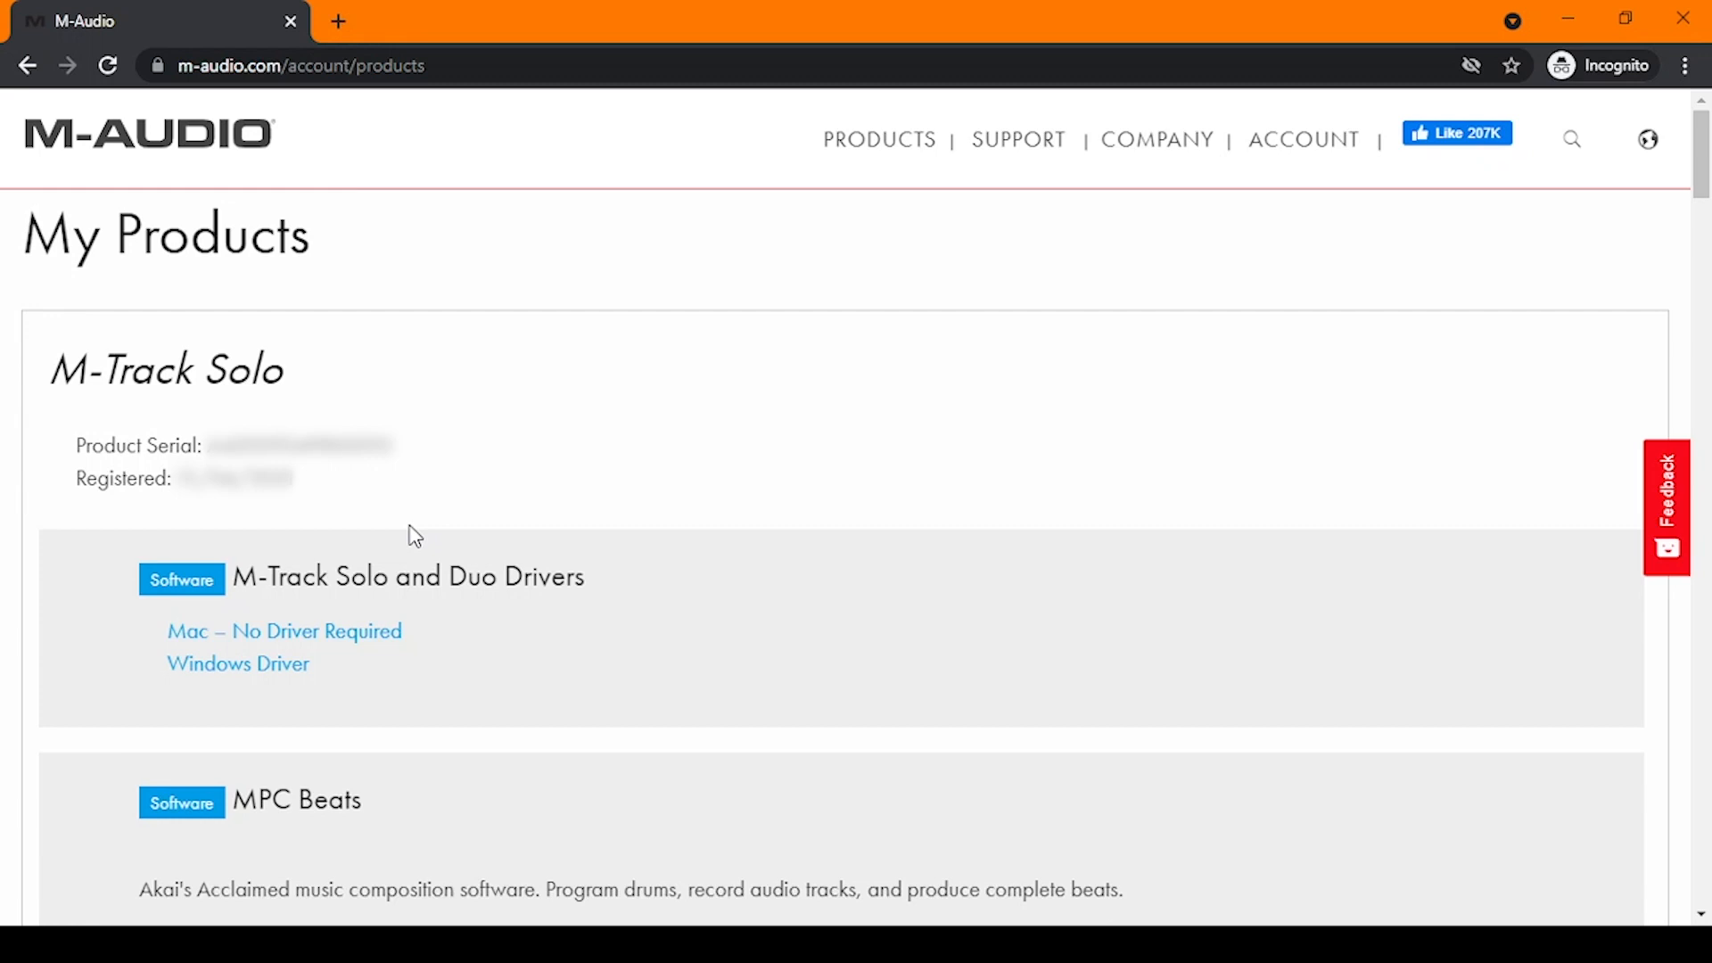
pyautogui.click(244, 669)
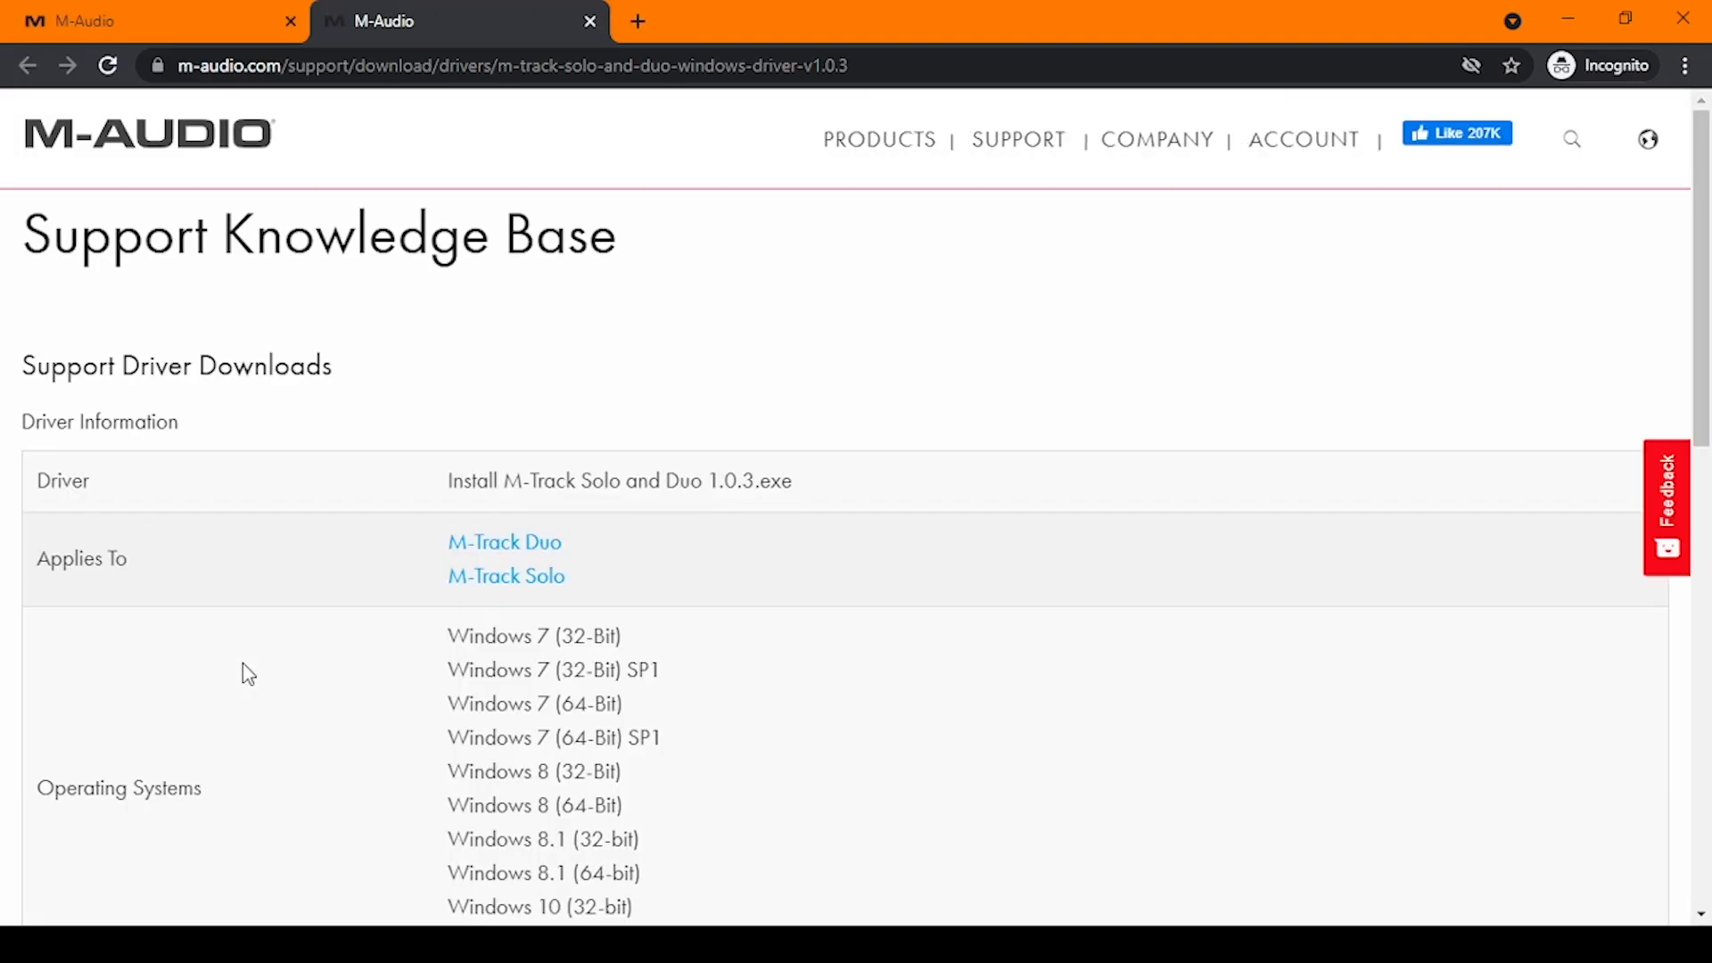
pyautogui.scroll(-9, 242, 664)
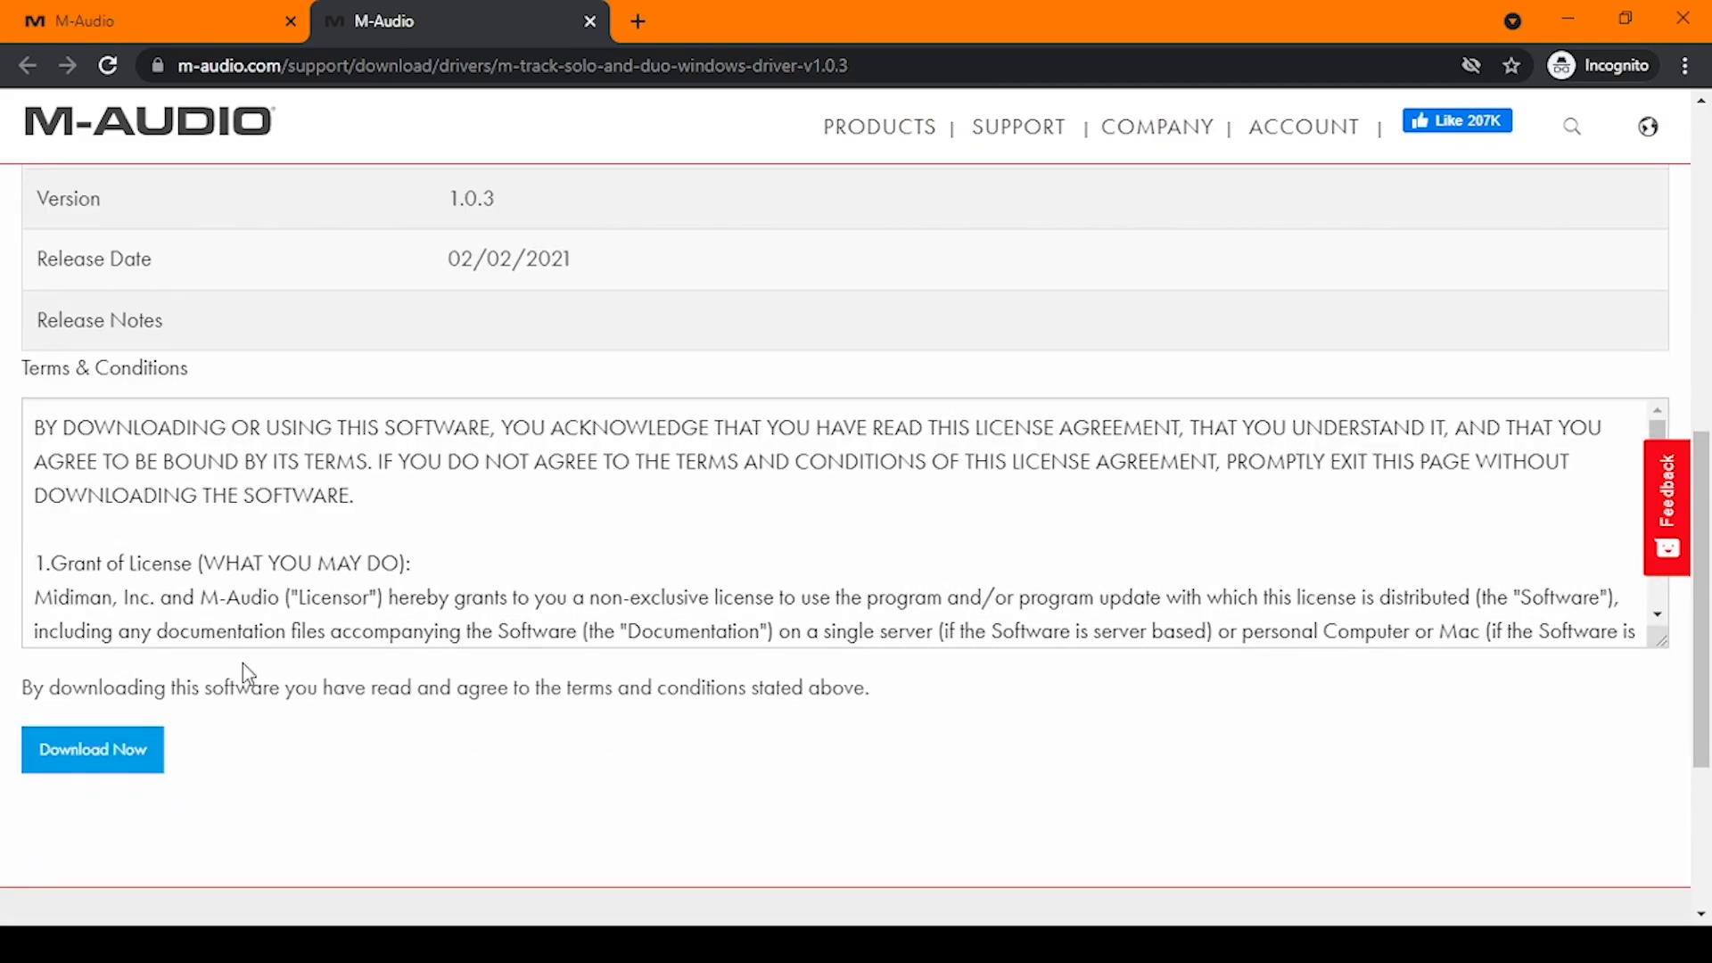
pyautogui.click(114, 763)
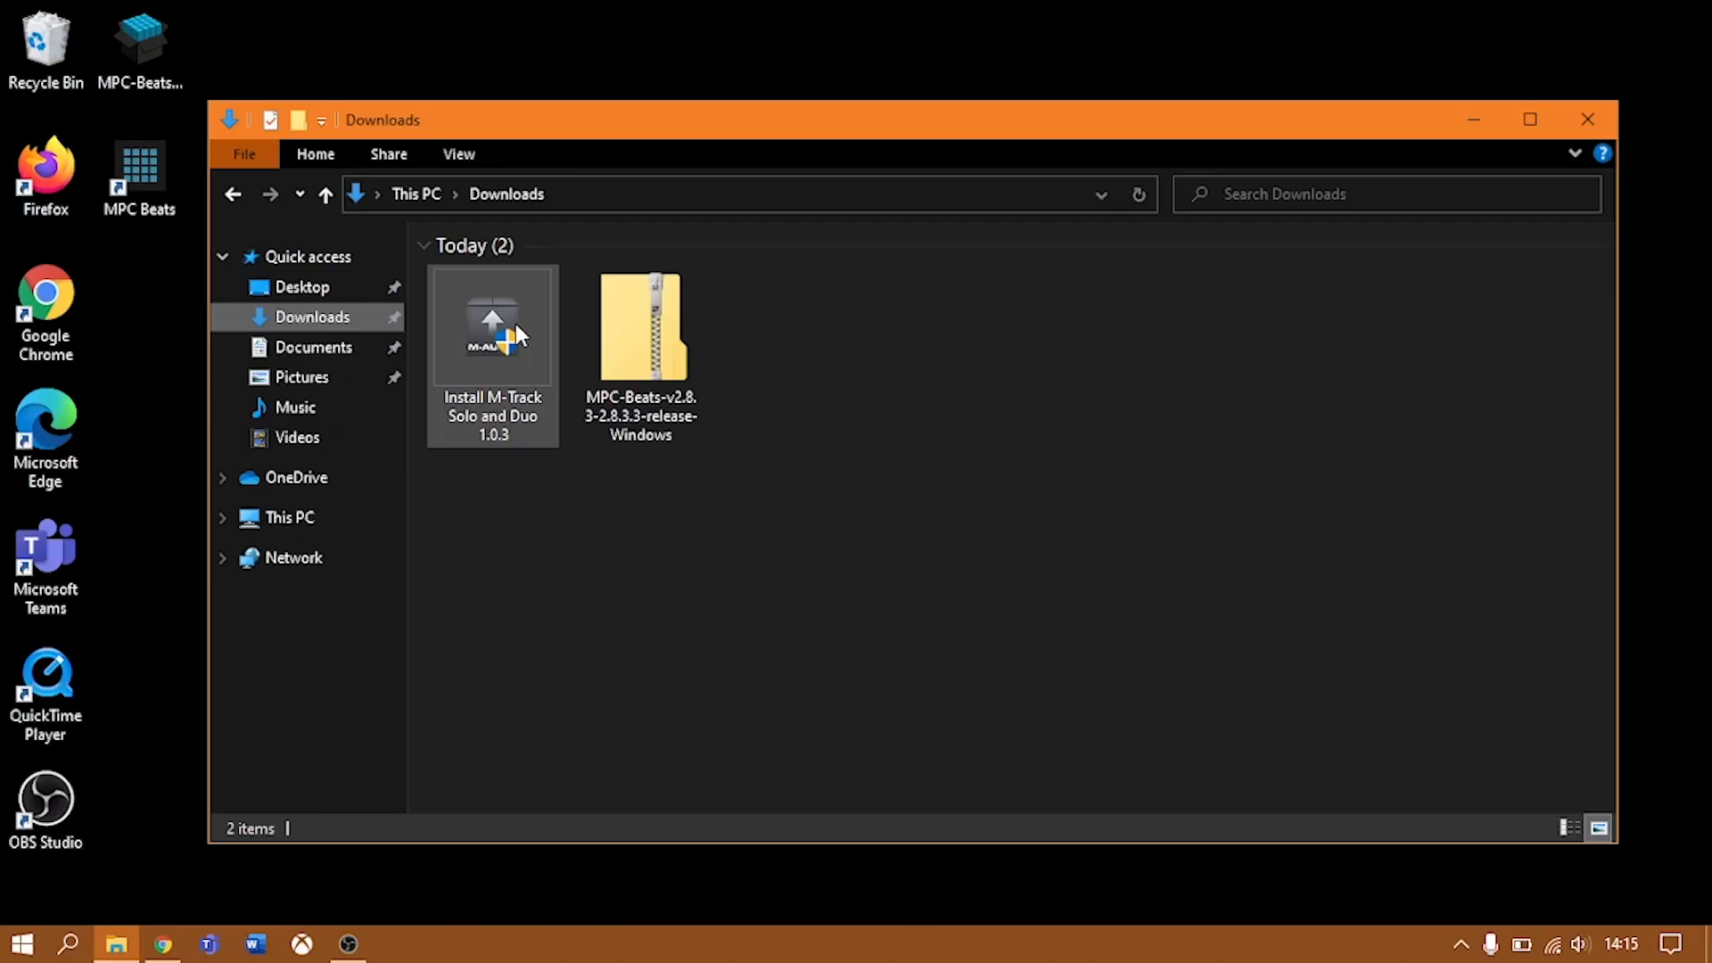
# Step: Run the downloaded M-Track Solo and Duo 1.0.3 installer, accept the license agreement and start the driver installation
pyautogui.doubleClick(515, 324)
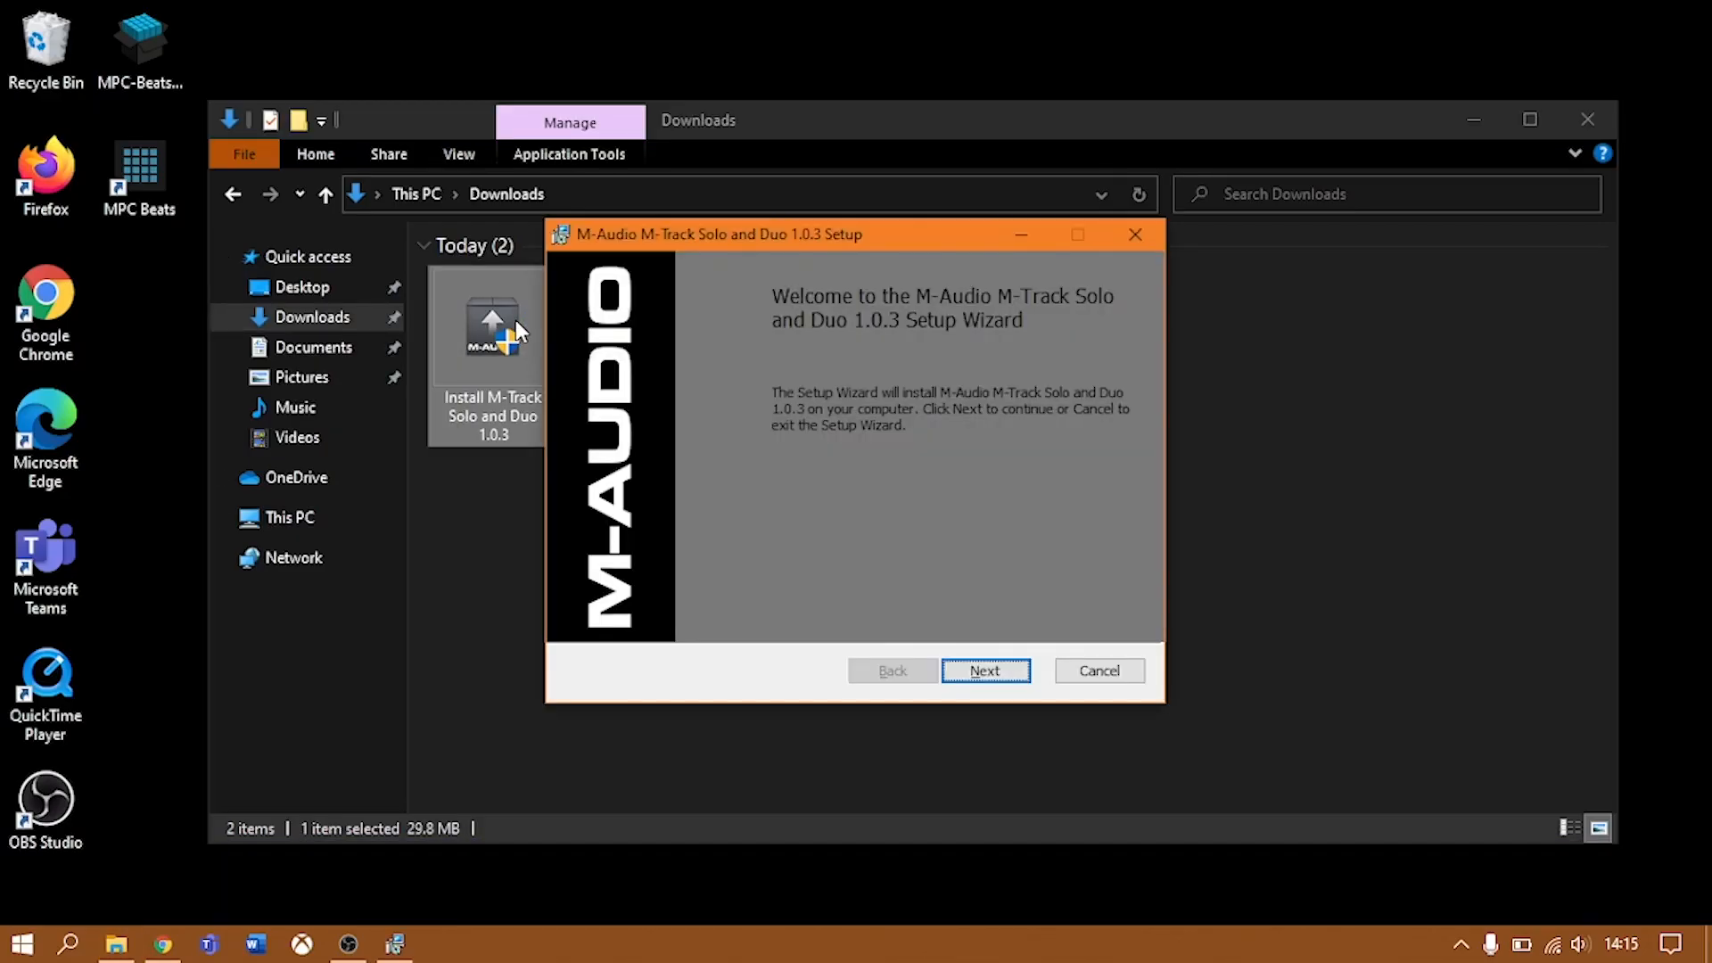
pyautogui.click(990, 670)
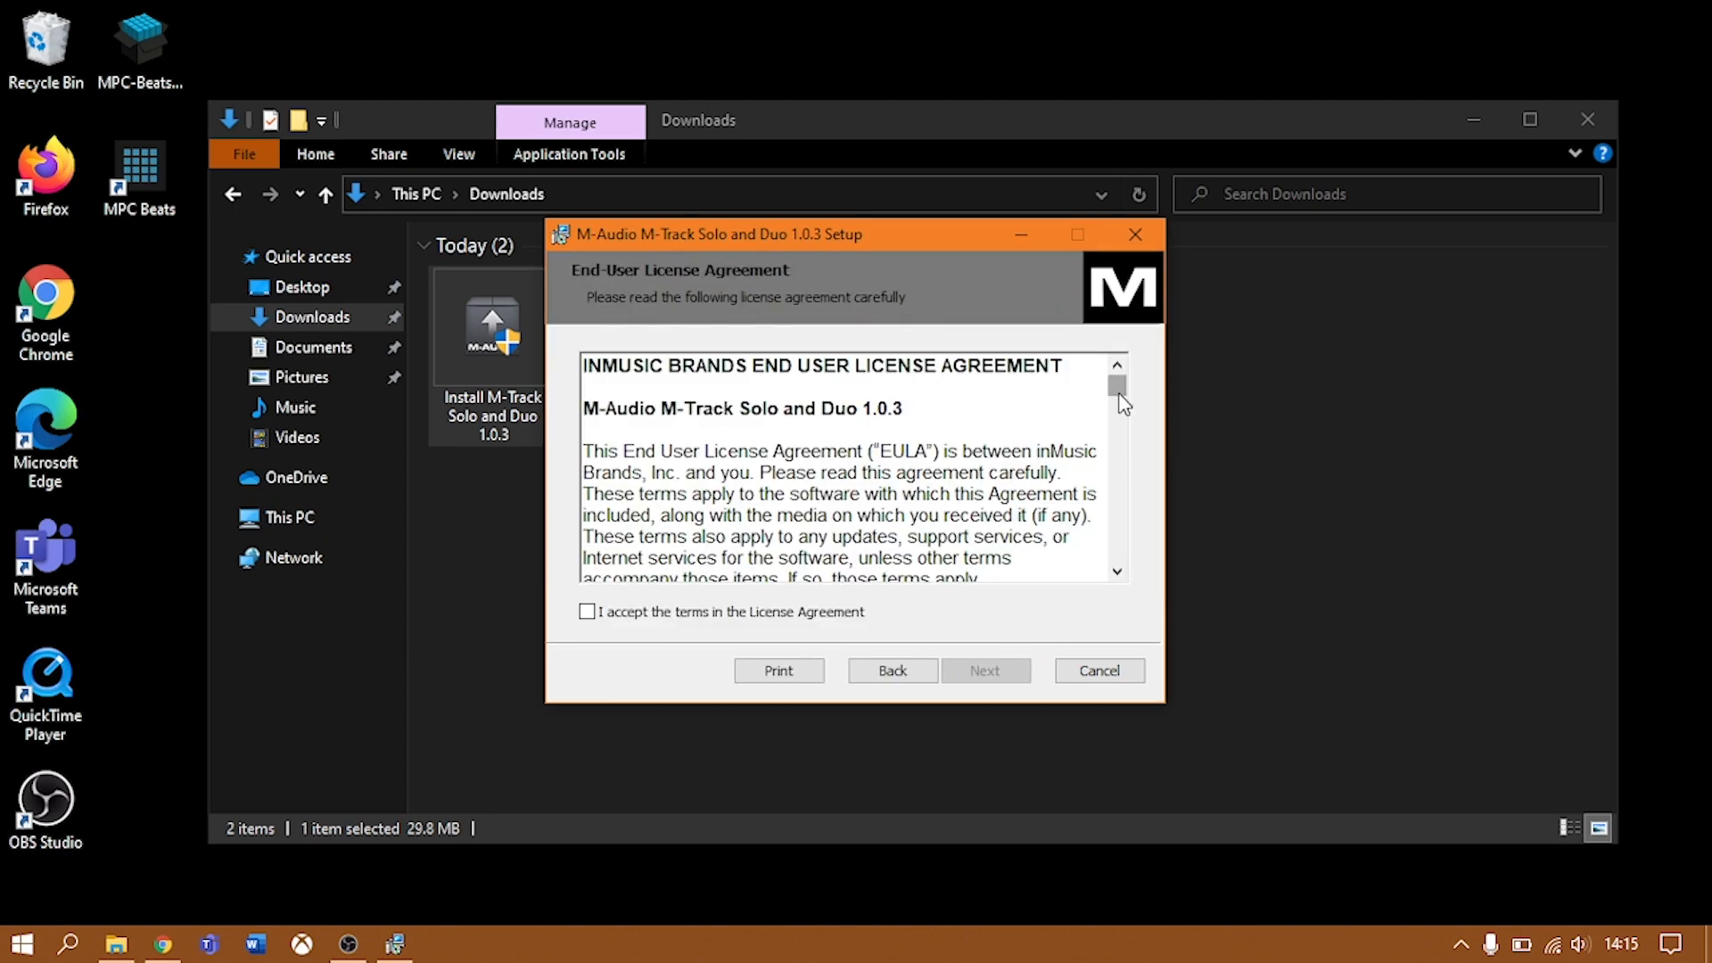
pyautogui.moveTo(1120, 381); pyautogui.dragTo(1135, 595)
pyautogui.click(587, 612)
pyautogui.click(985, 670)
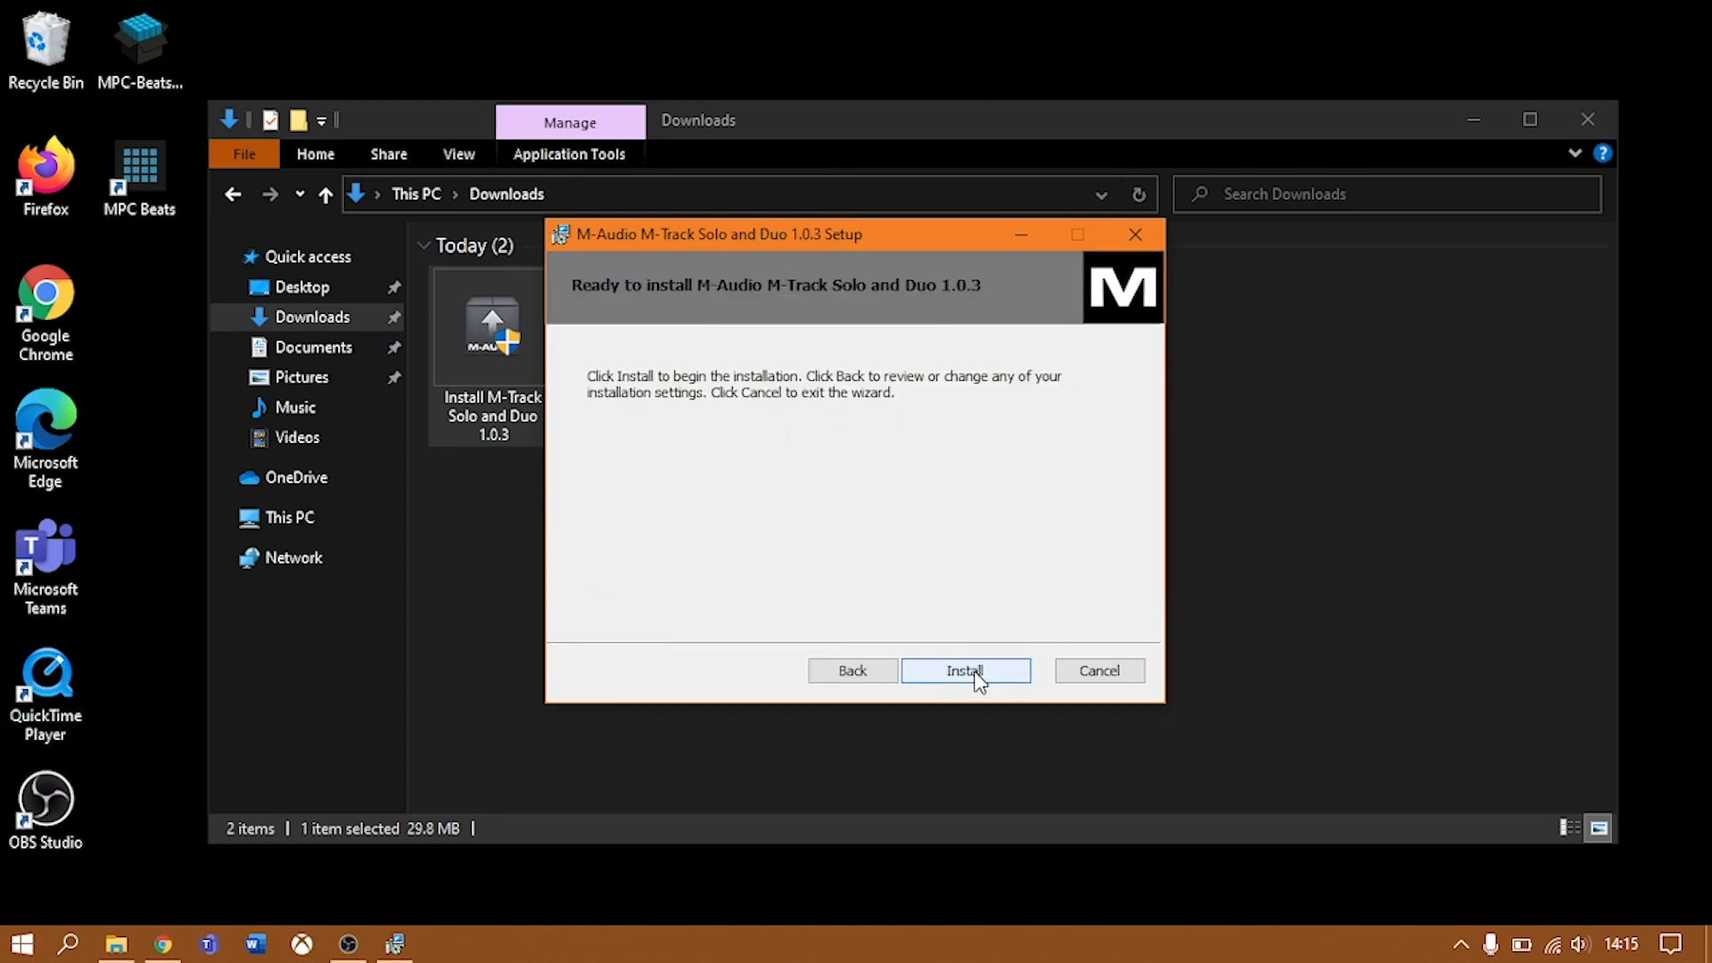
pyautogui.click(978, 673)
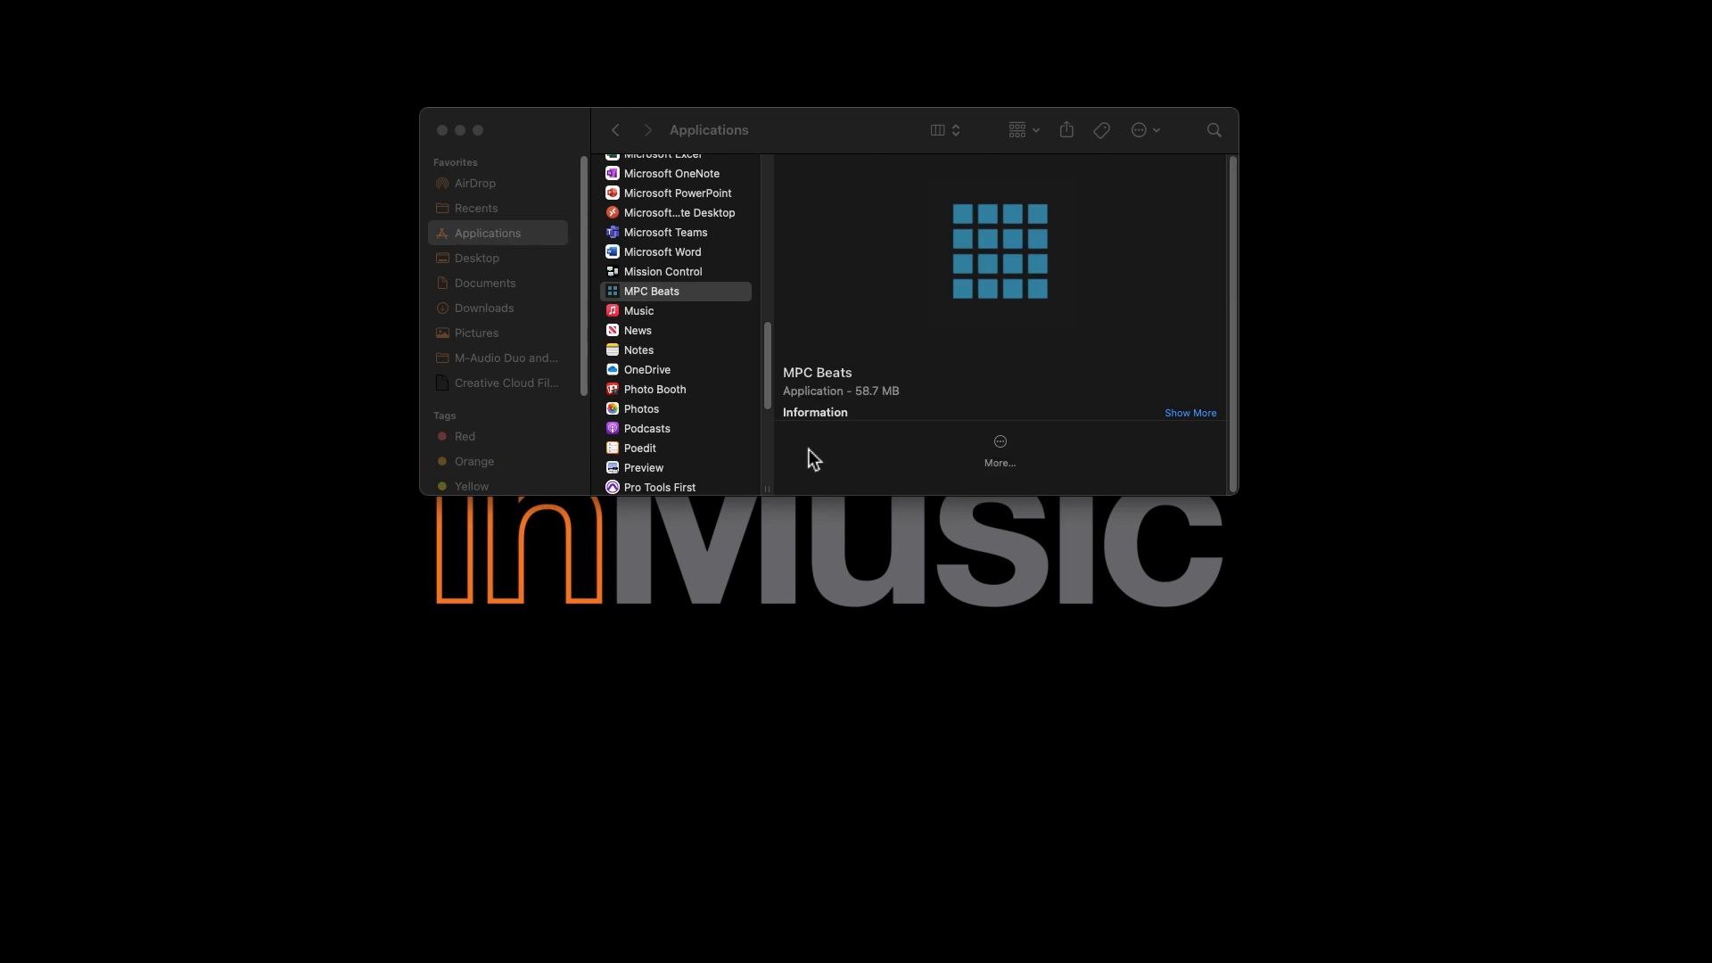
# Step: Launch MPC Beats from the Mac's Applications folder and load the Basic project template
pyautogui.click(810, 450)
pyautogui.doubleClick(710, 306)
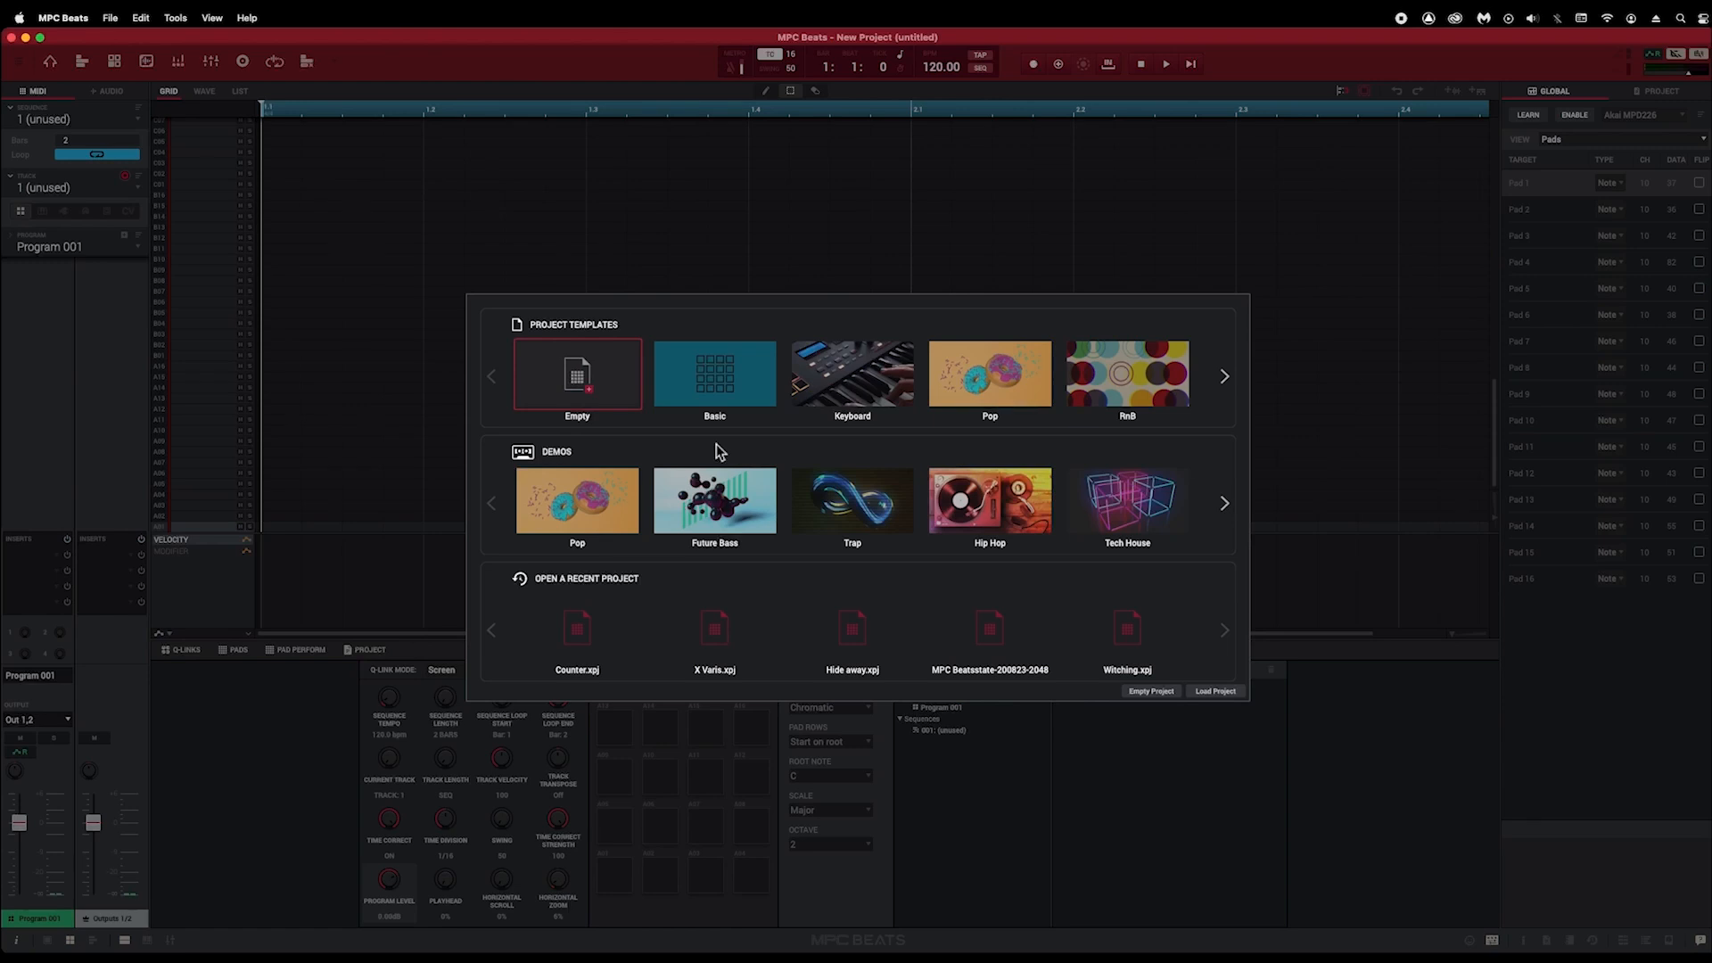
pyautogui.click(715, 394)
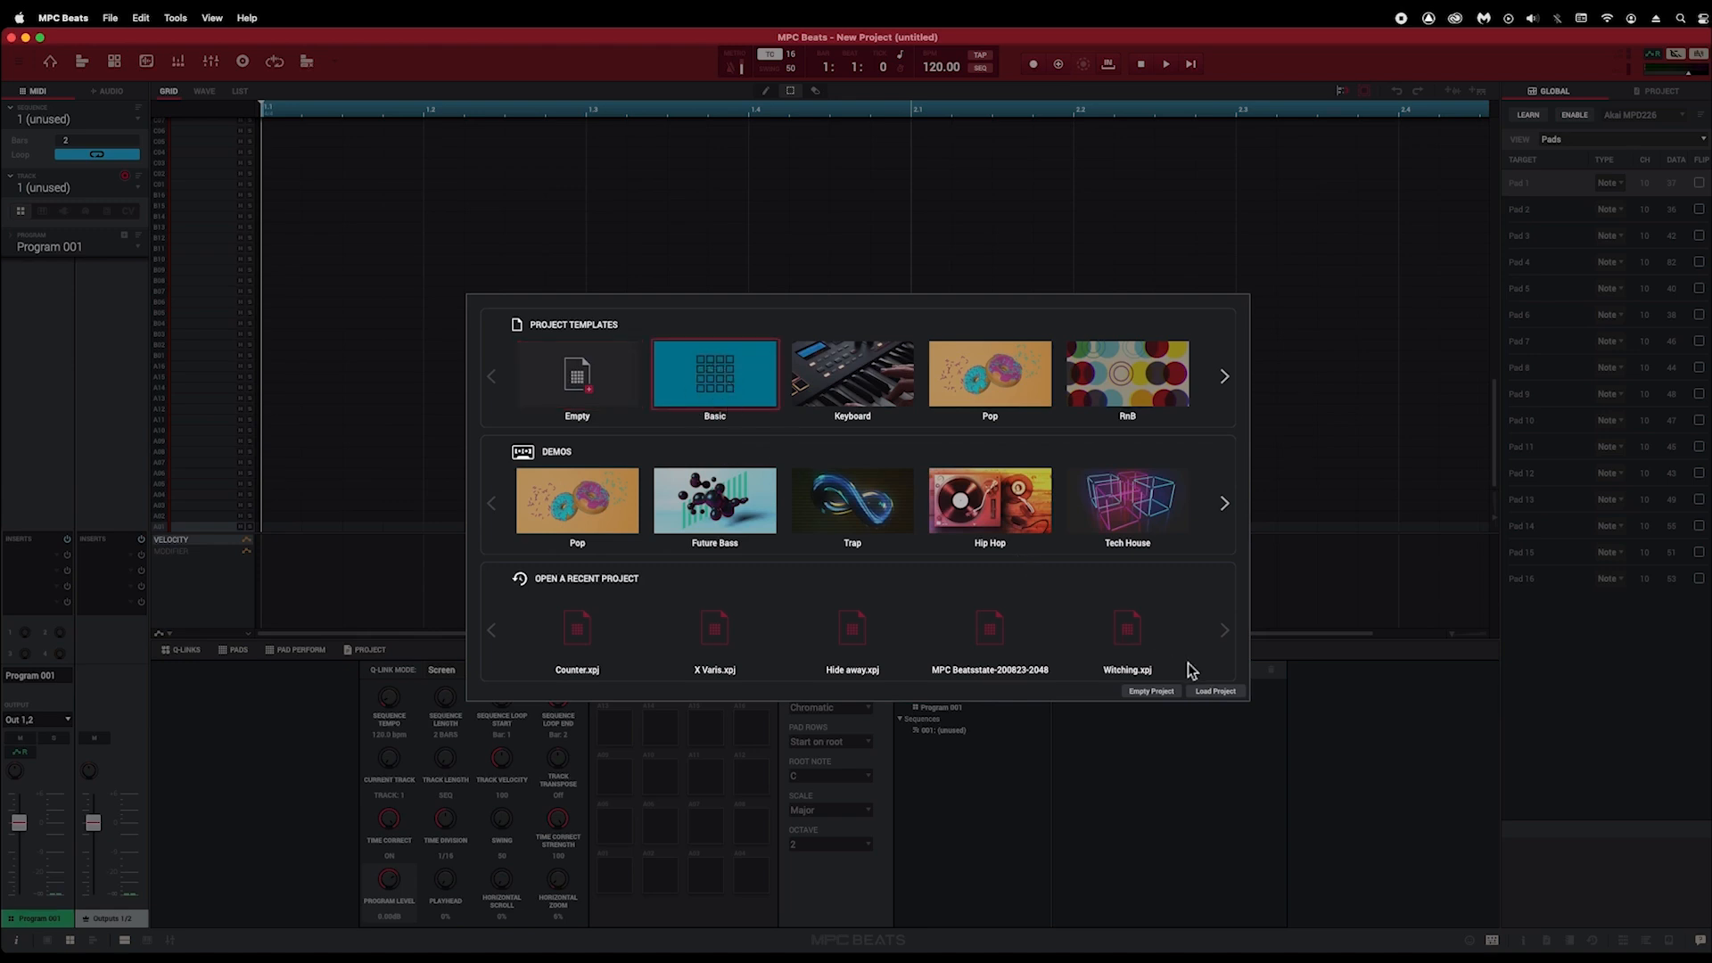
pyautogui.click(1220, 692)
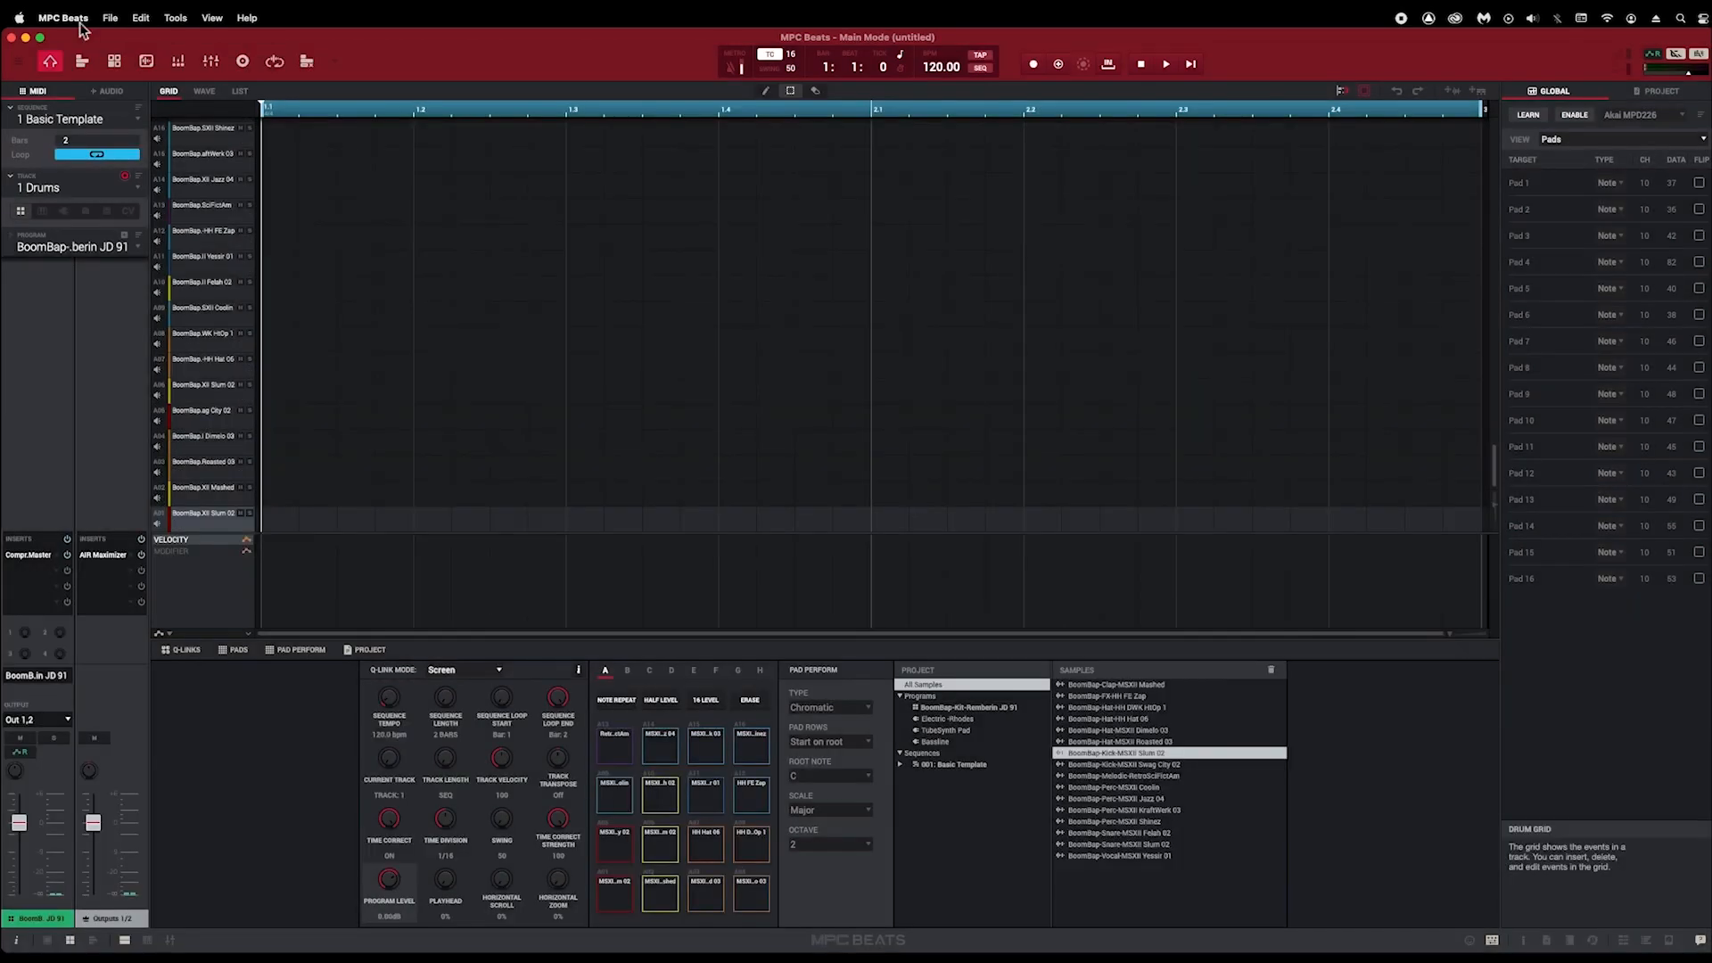
# Step: Set both the audio input and output devices to USB AUDIO CODEC in the MPC Beats preferences
pyautogui.click(79, 18)
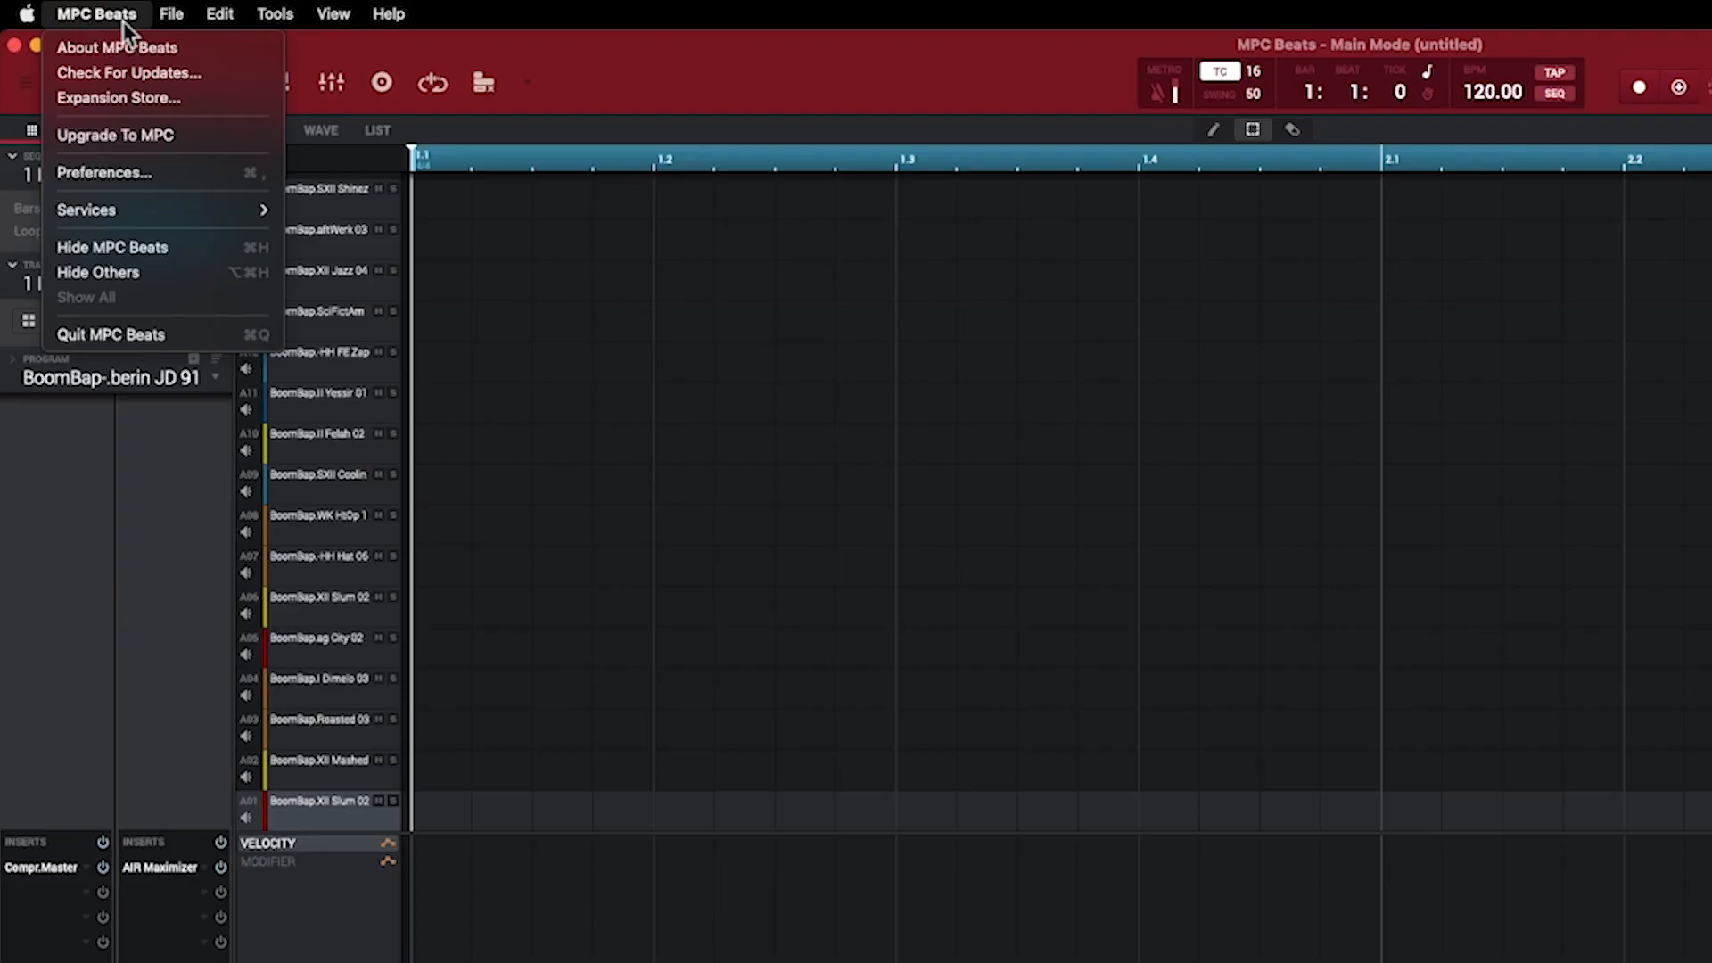
pyautogui.click(164, 180)
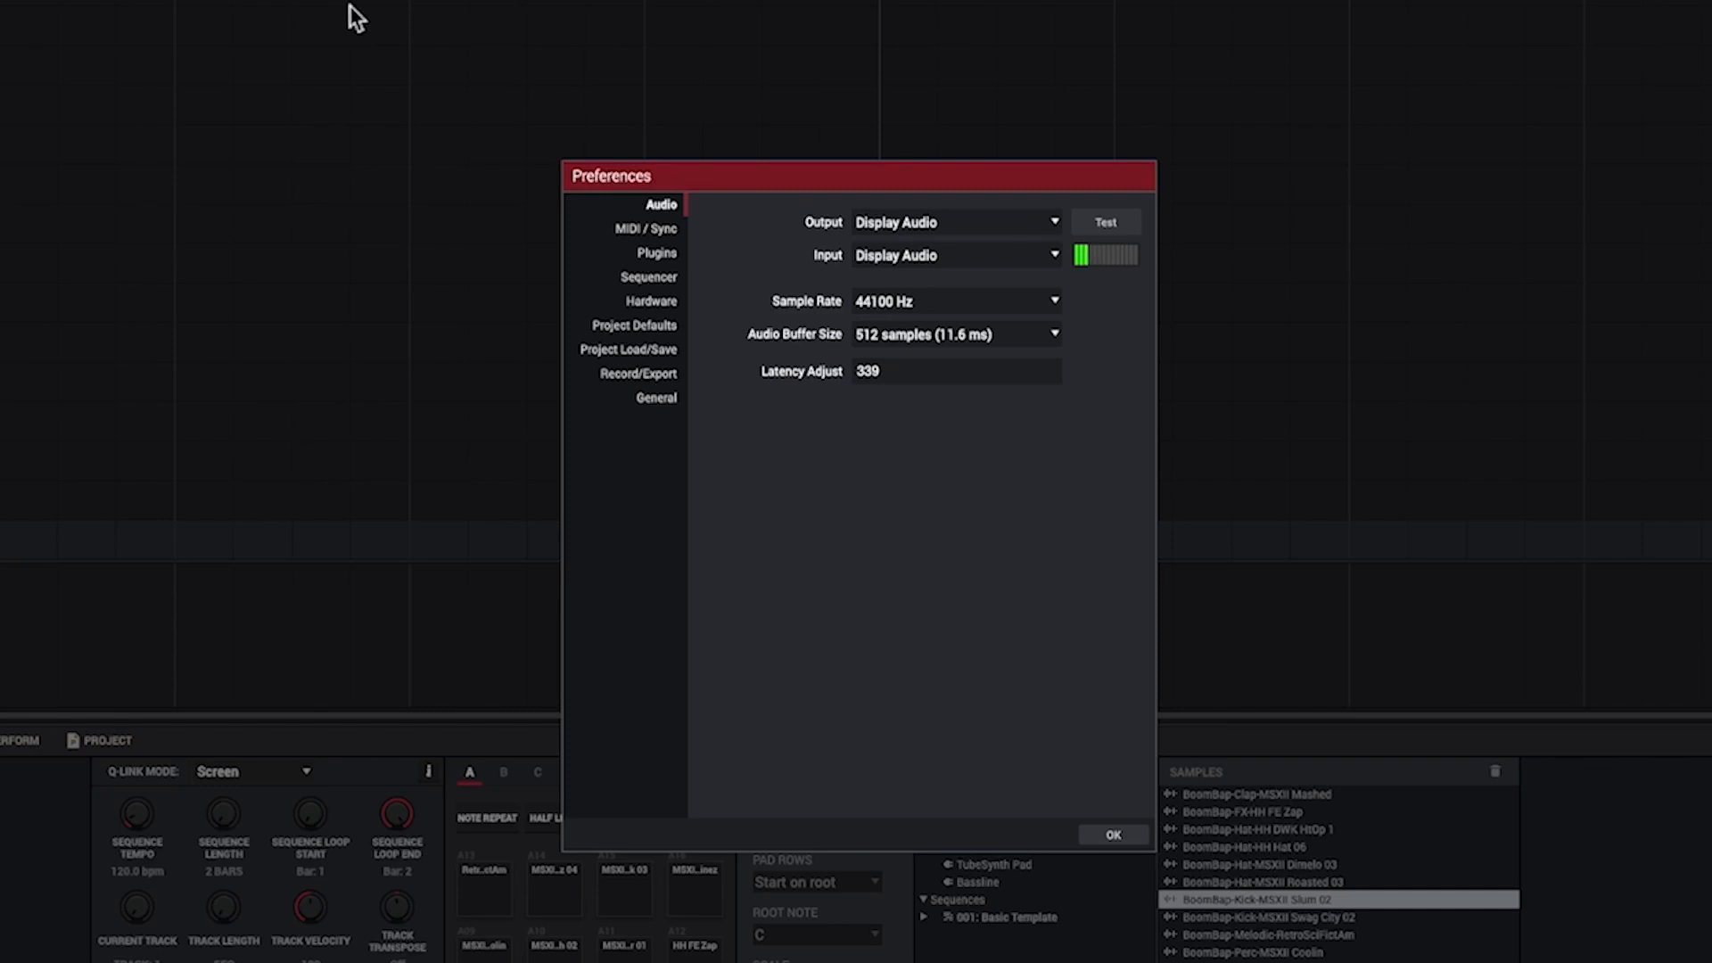
pyautogui.click(988, 256)
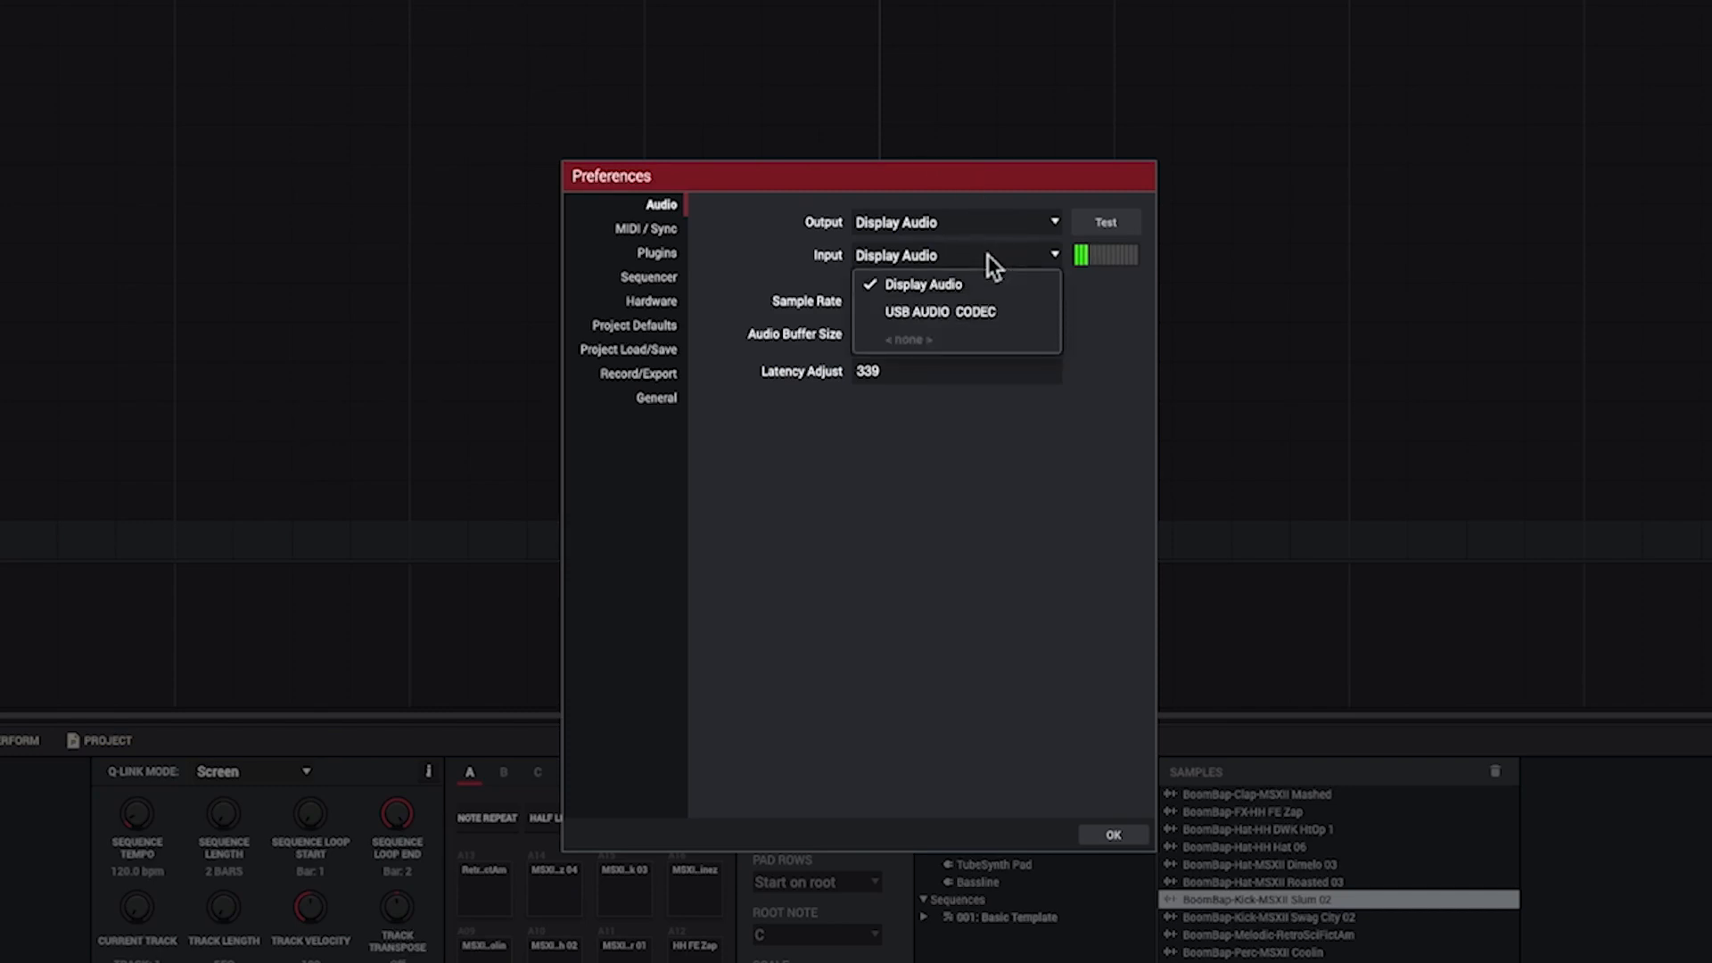
pyautogui.click(980, 308)
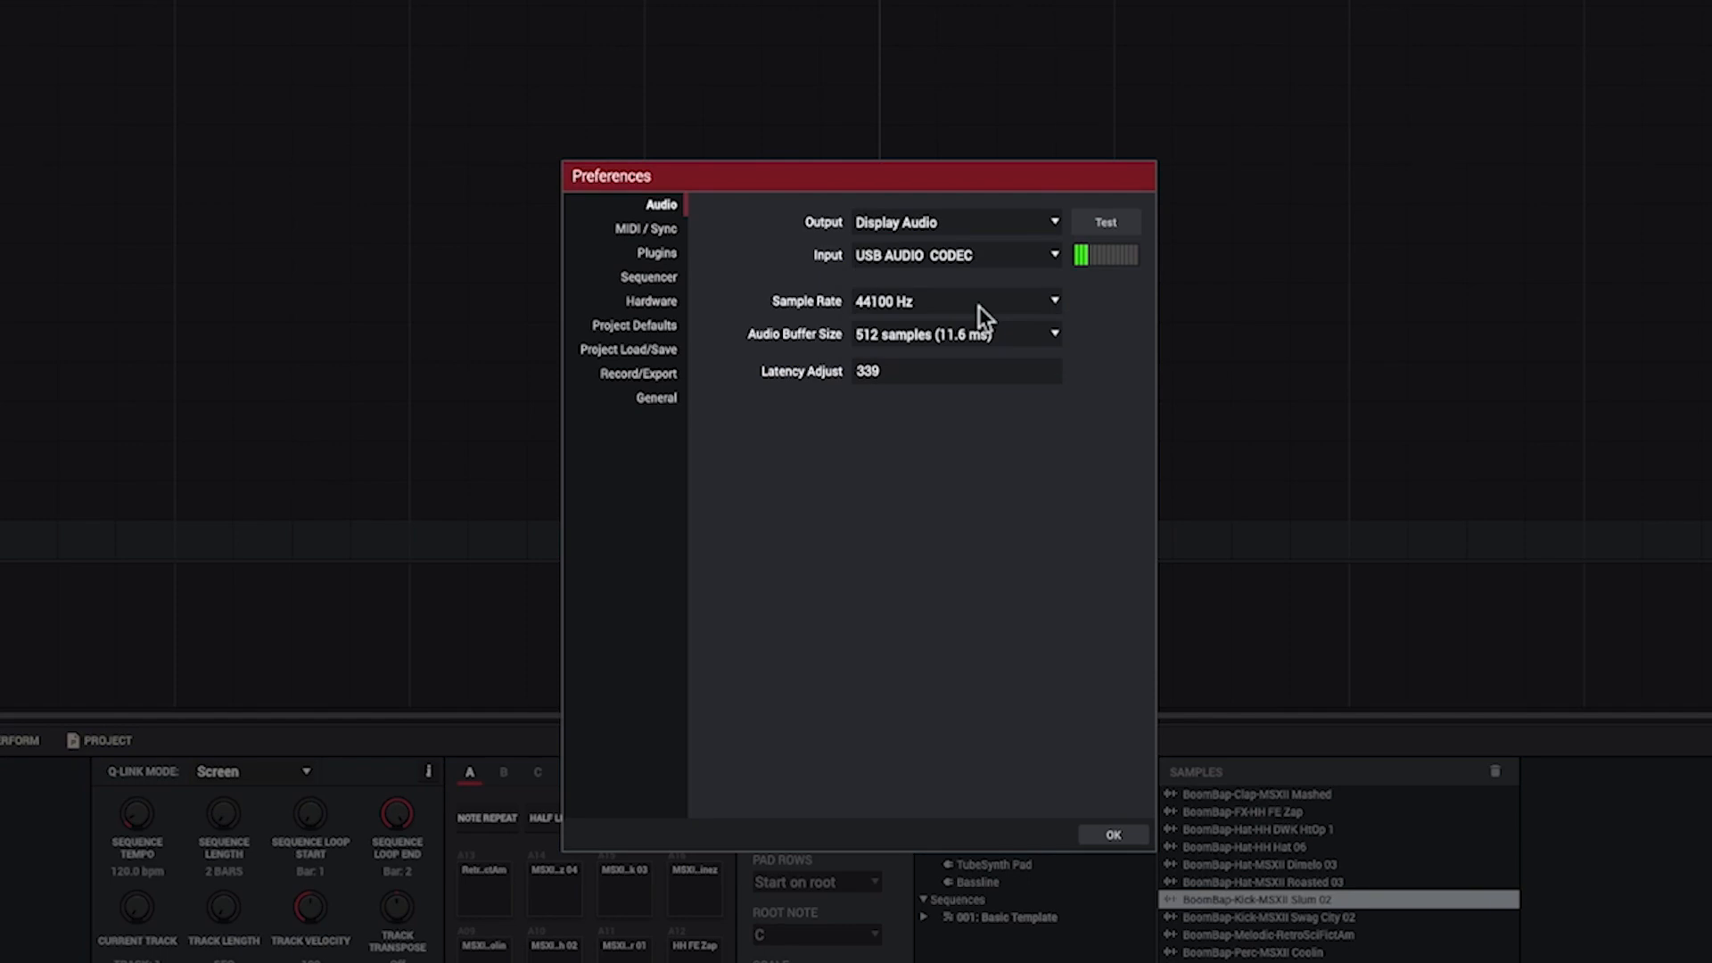
pyautogui.click(989, 223)
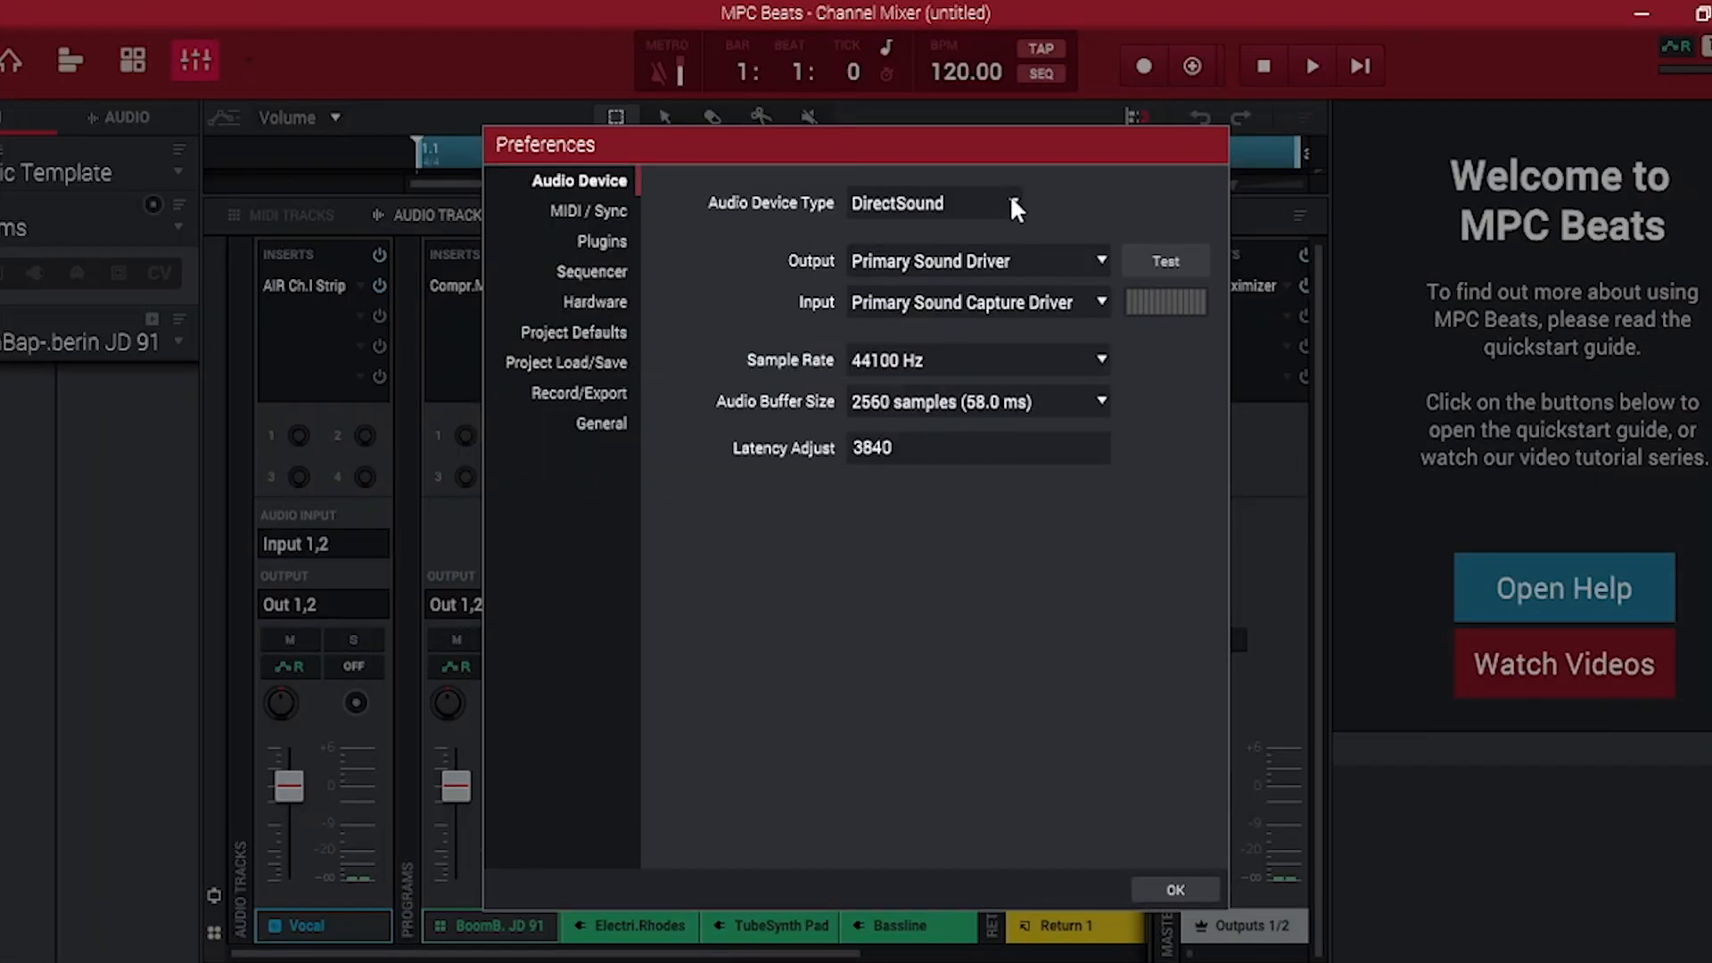
# Step: Set the audio device type to ASIO in the Windows preferences, and choose a 512-sample audio buffer size in the Mac preferences
pyautogui.click(1013, 203)
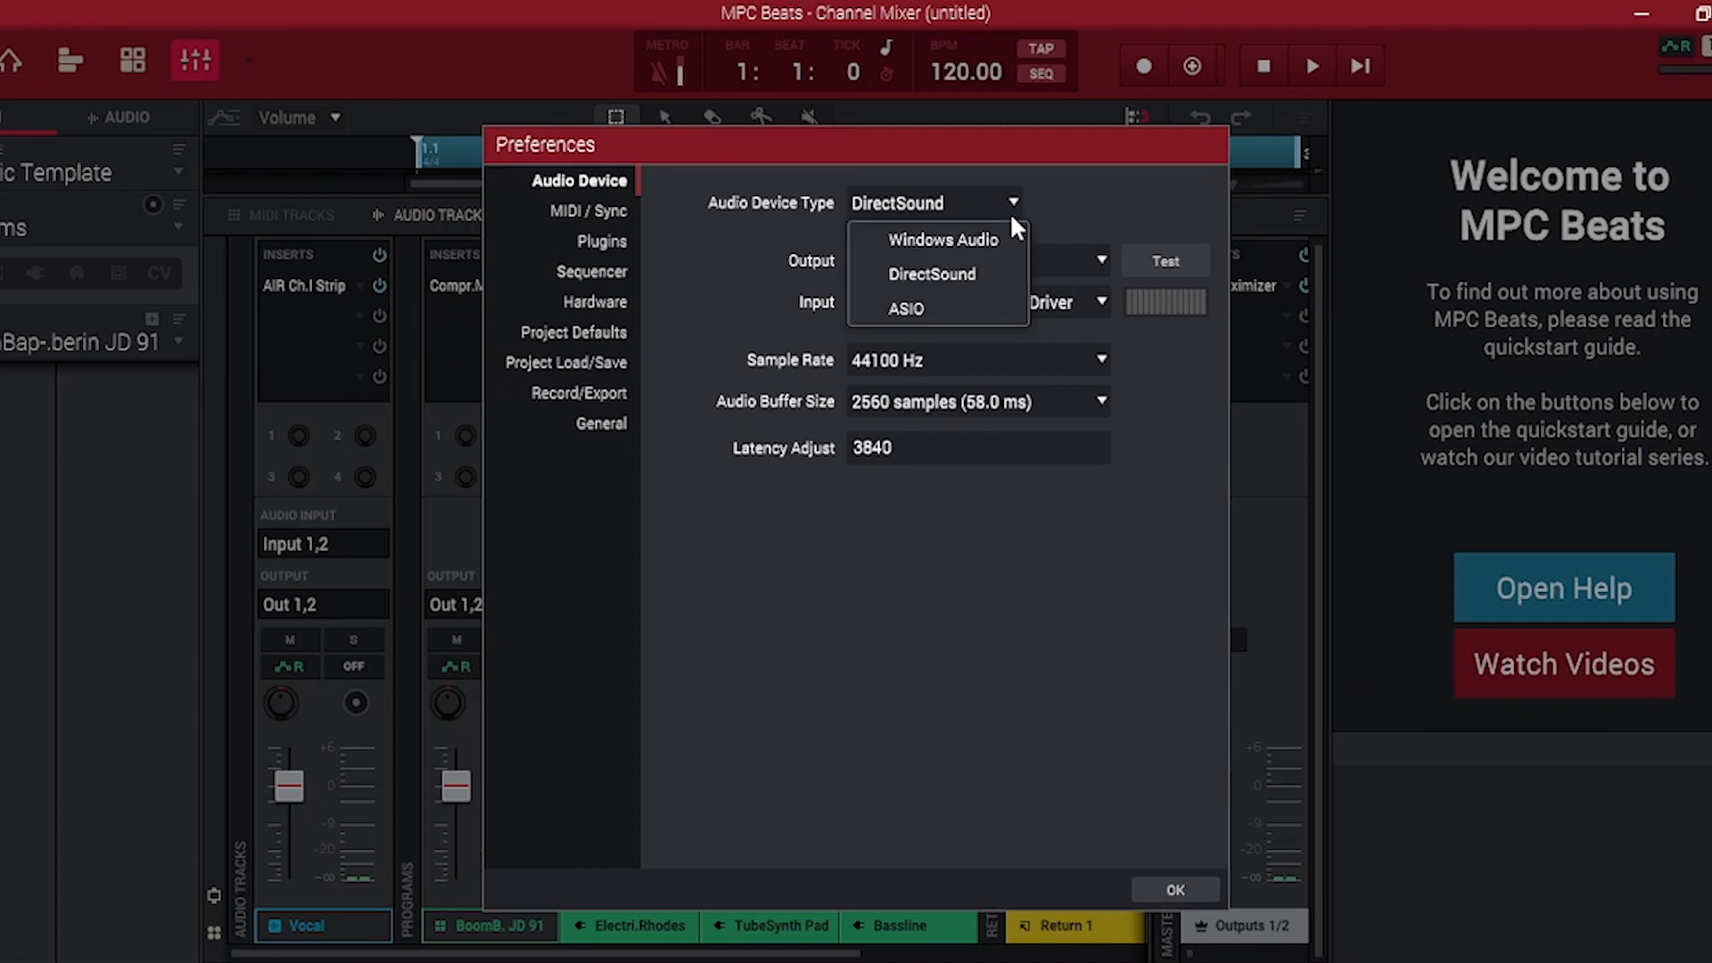
pyautogui.click(976, 306)
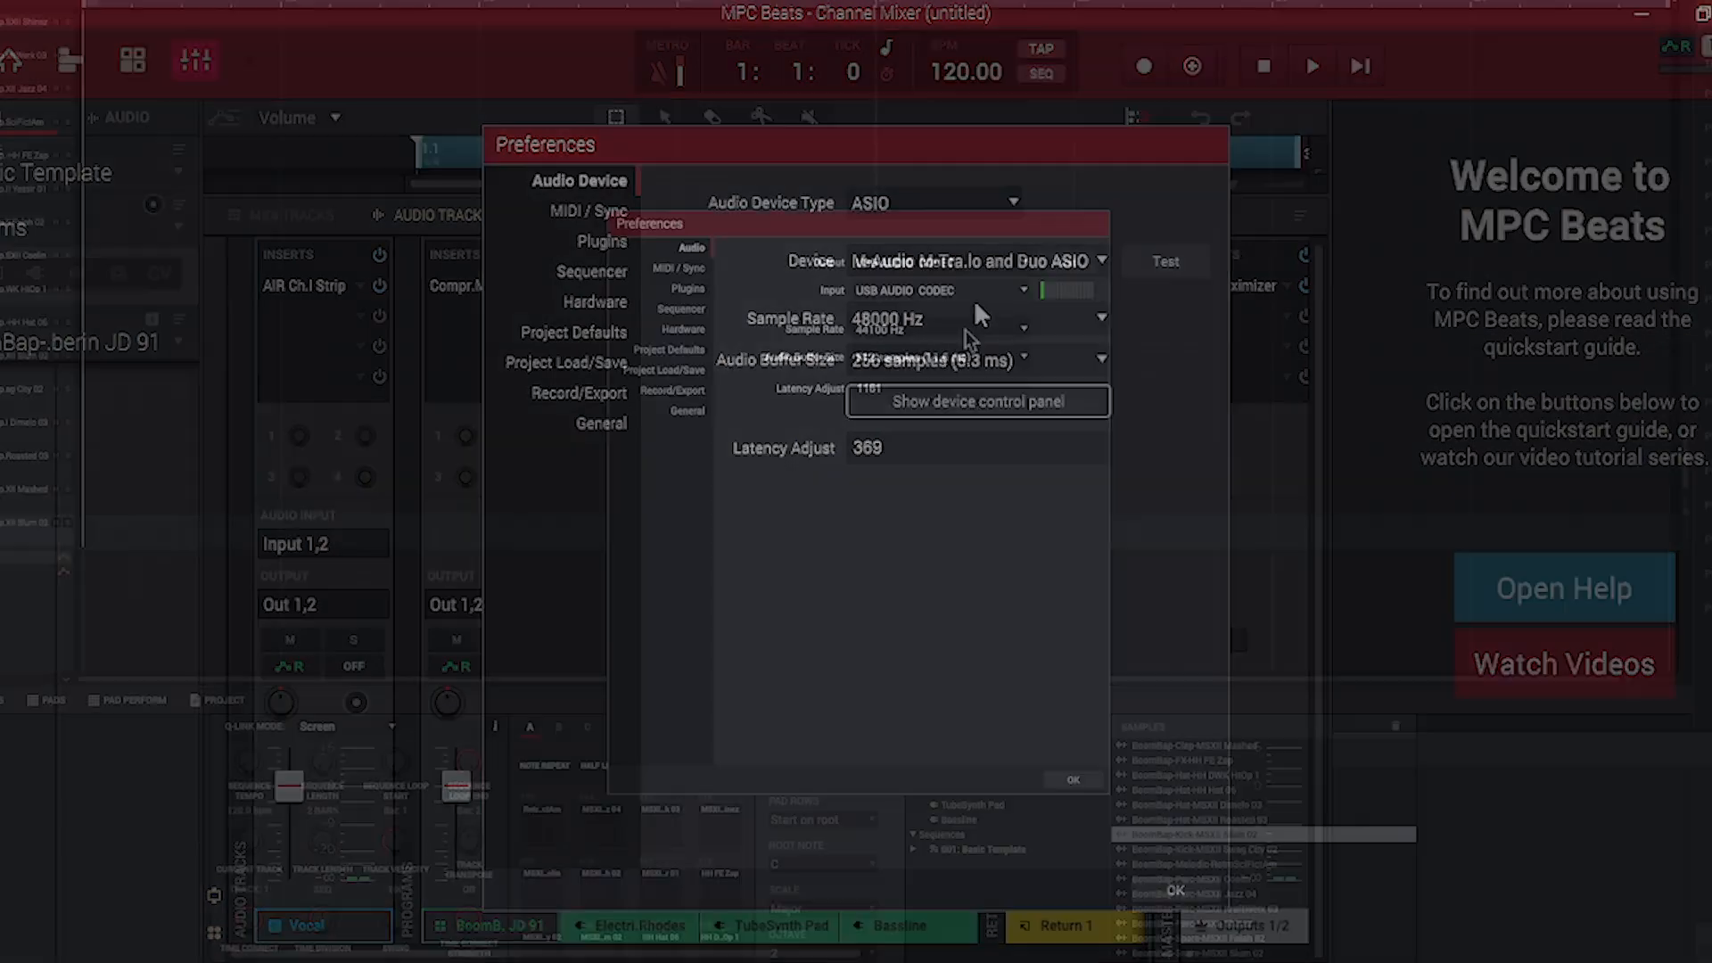
pyautogui.click(981, 357)
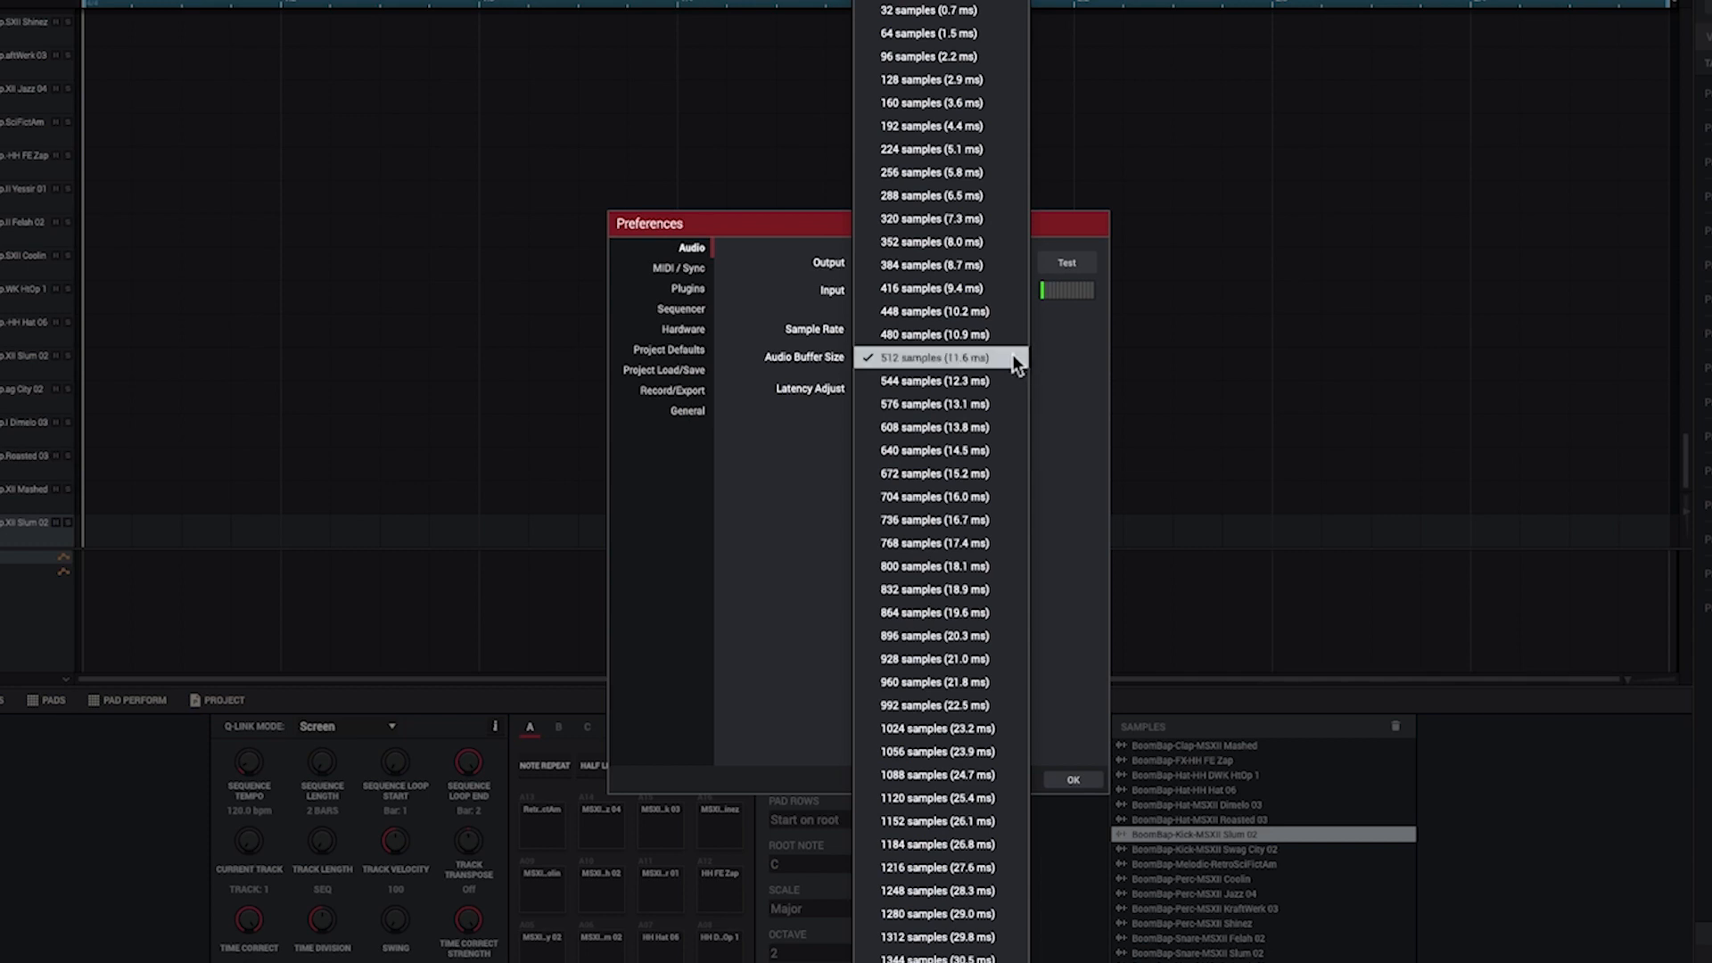
pyautogui.click(1015, 358)
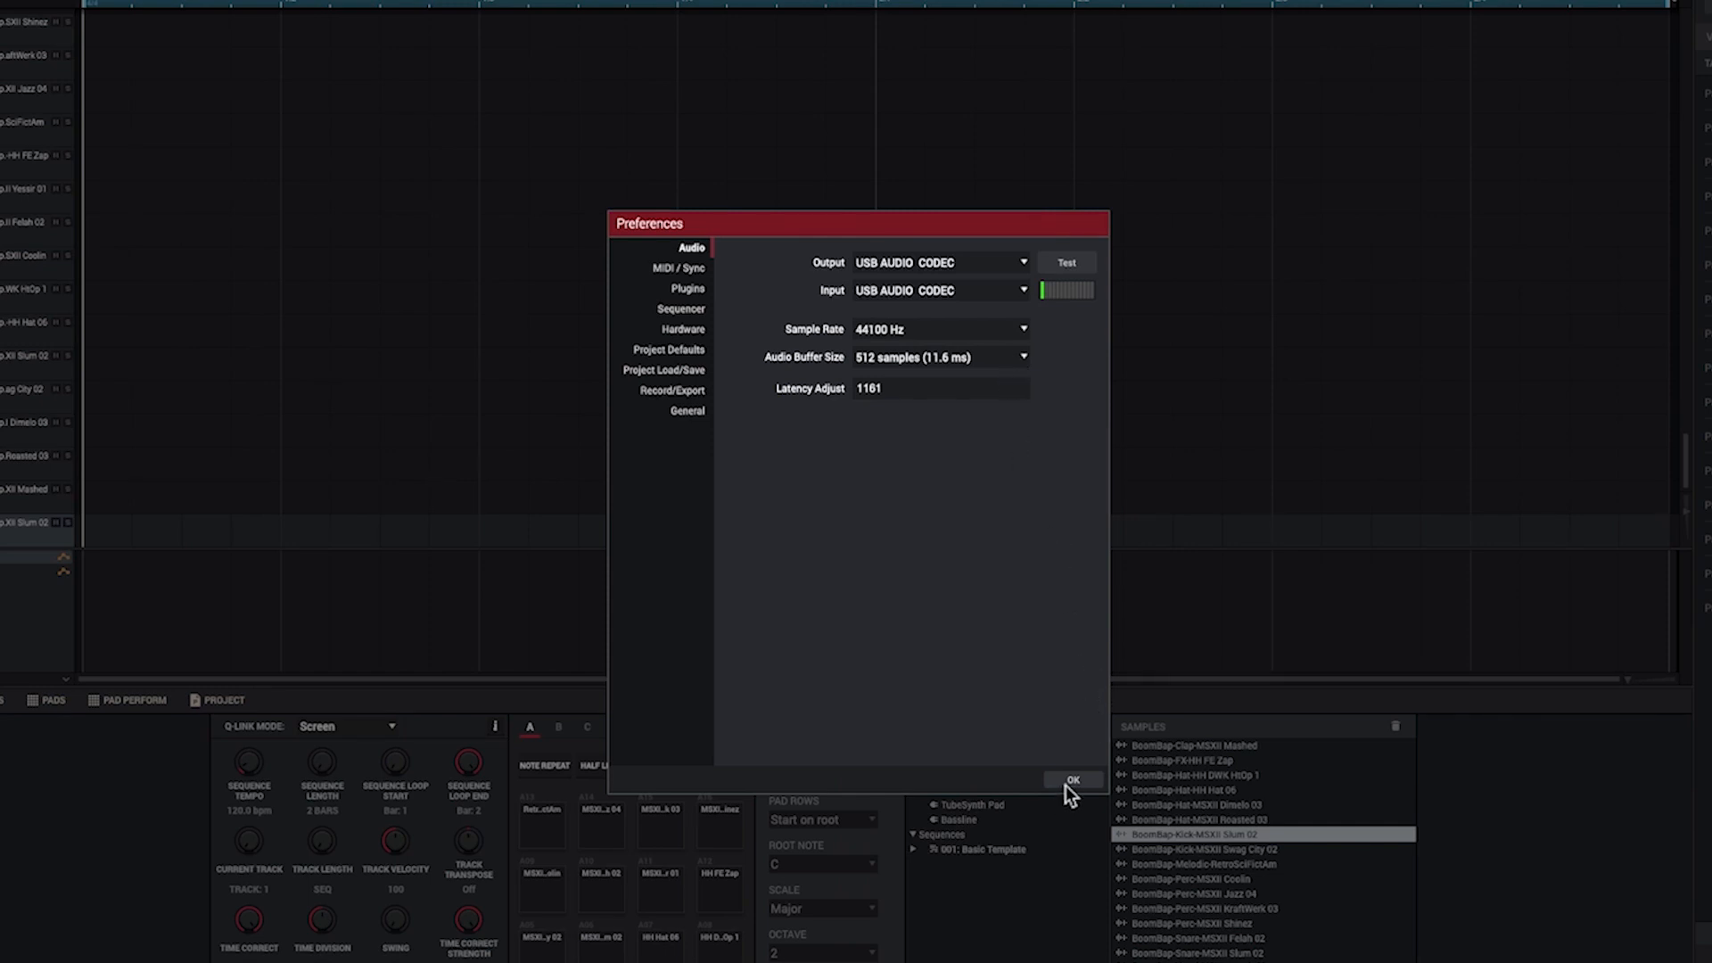
# Step: Accept the audio preferences and select the Vocal audio track for recording in Track View
pyautogui.click(1072, 781)
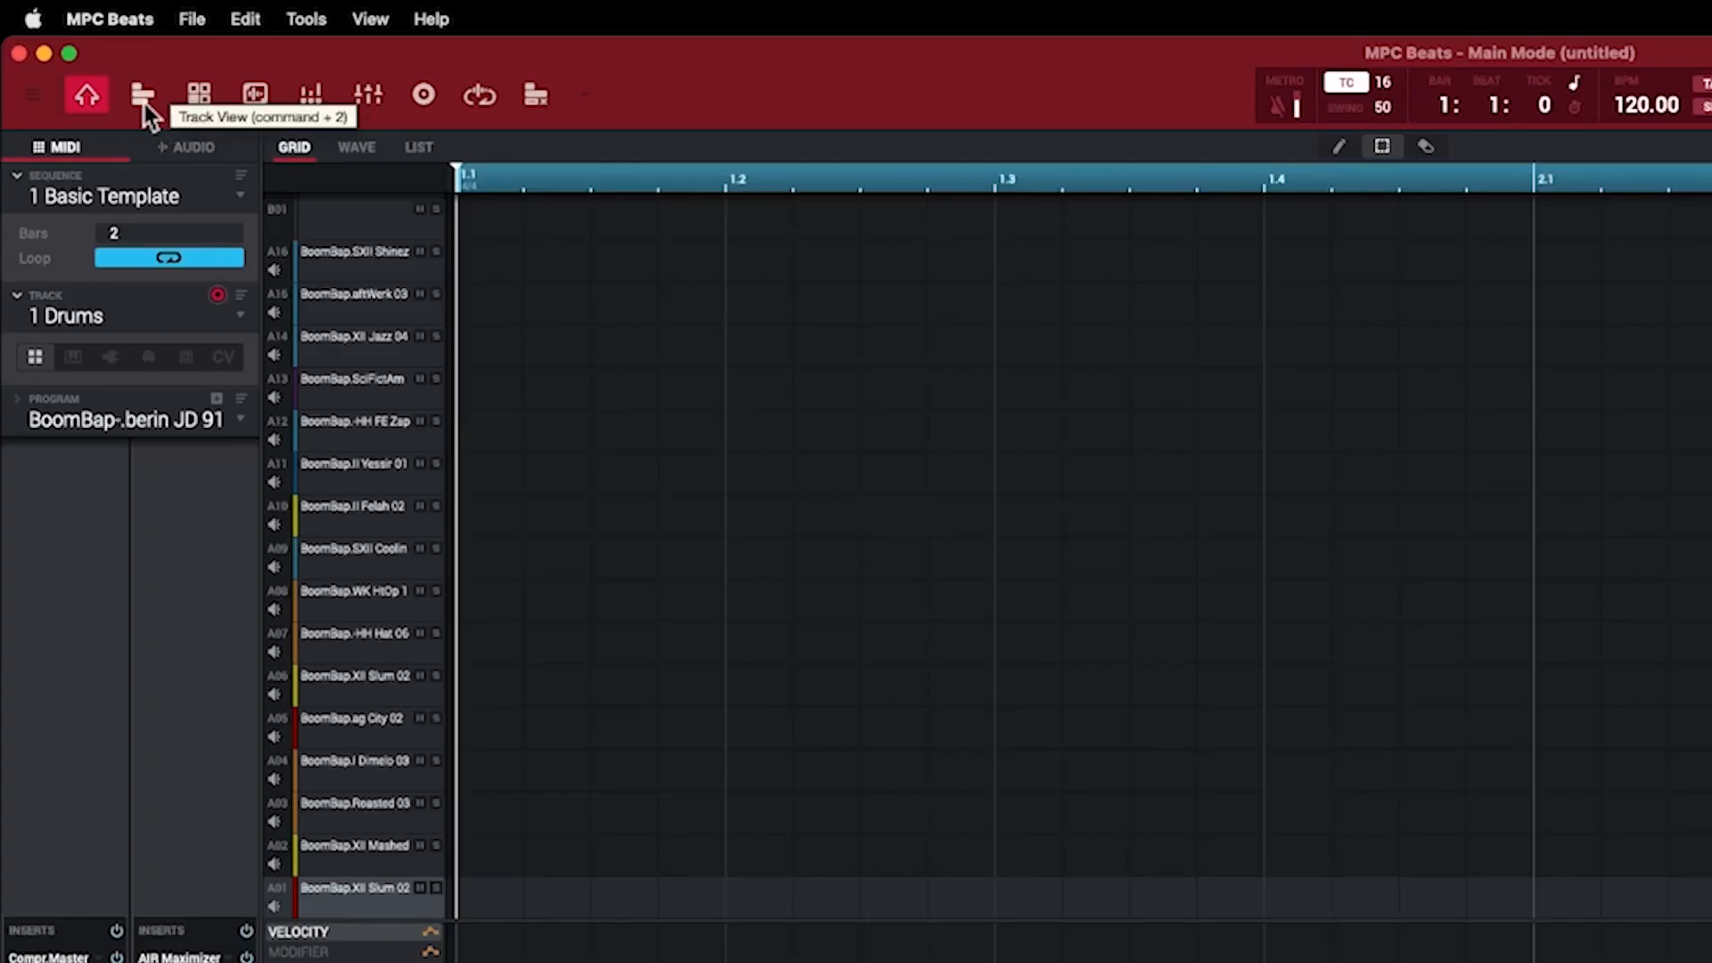
pyautogui.click(143, 102)
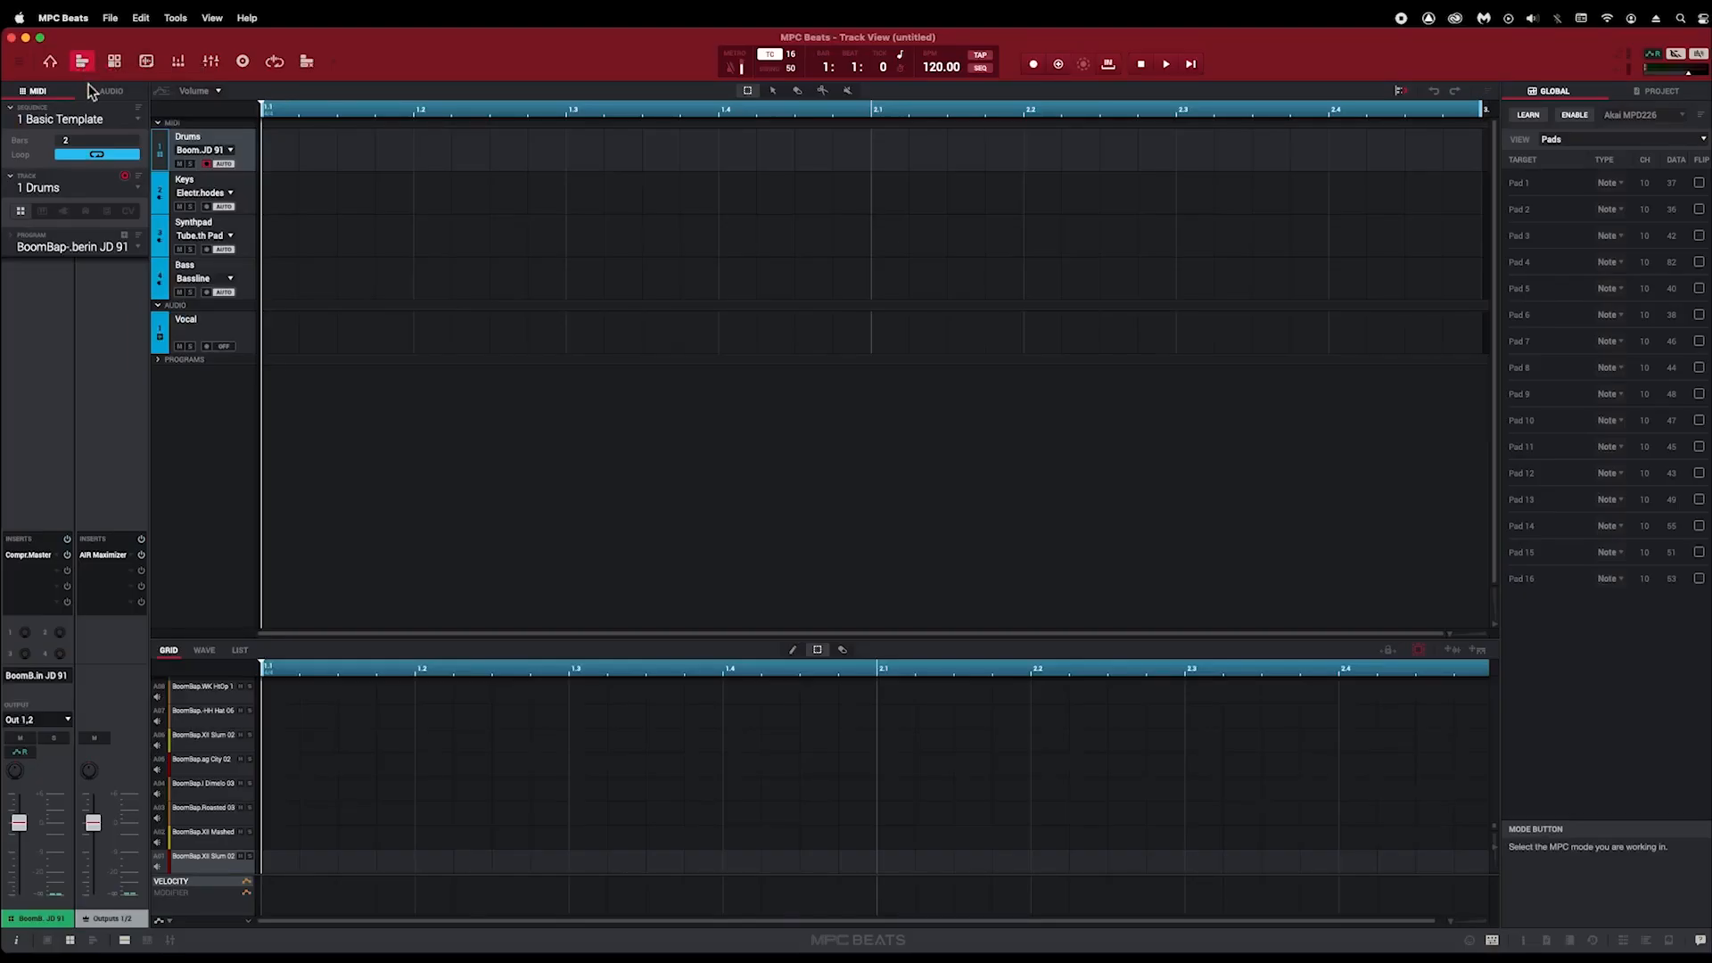
pyautogui.click(228, 336)
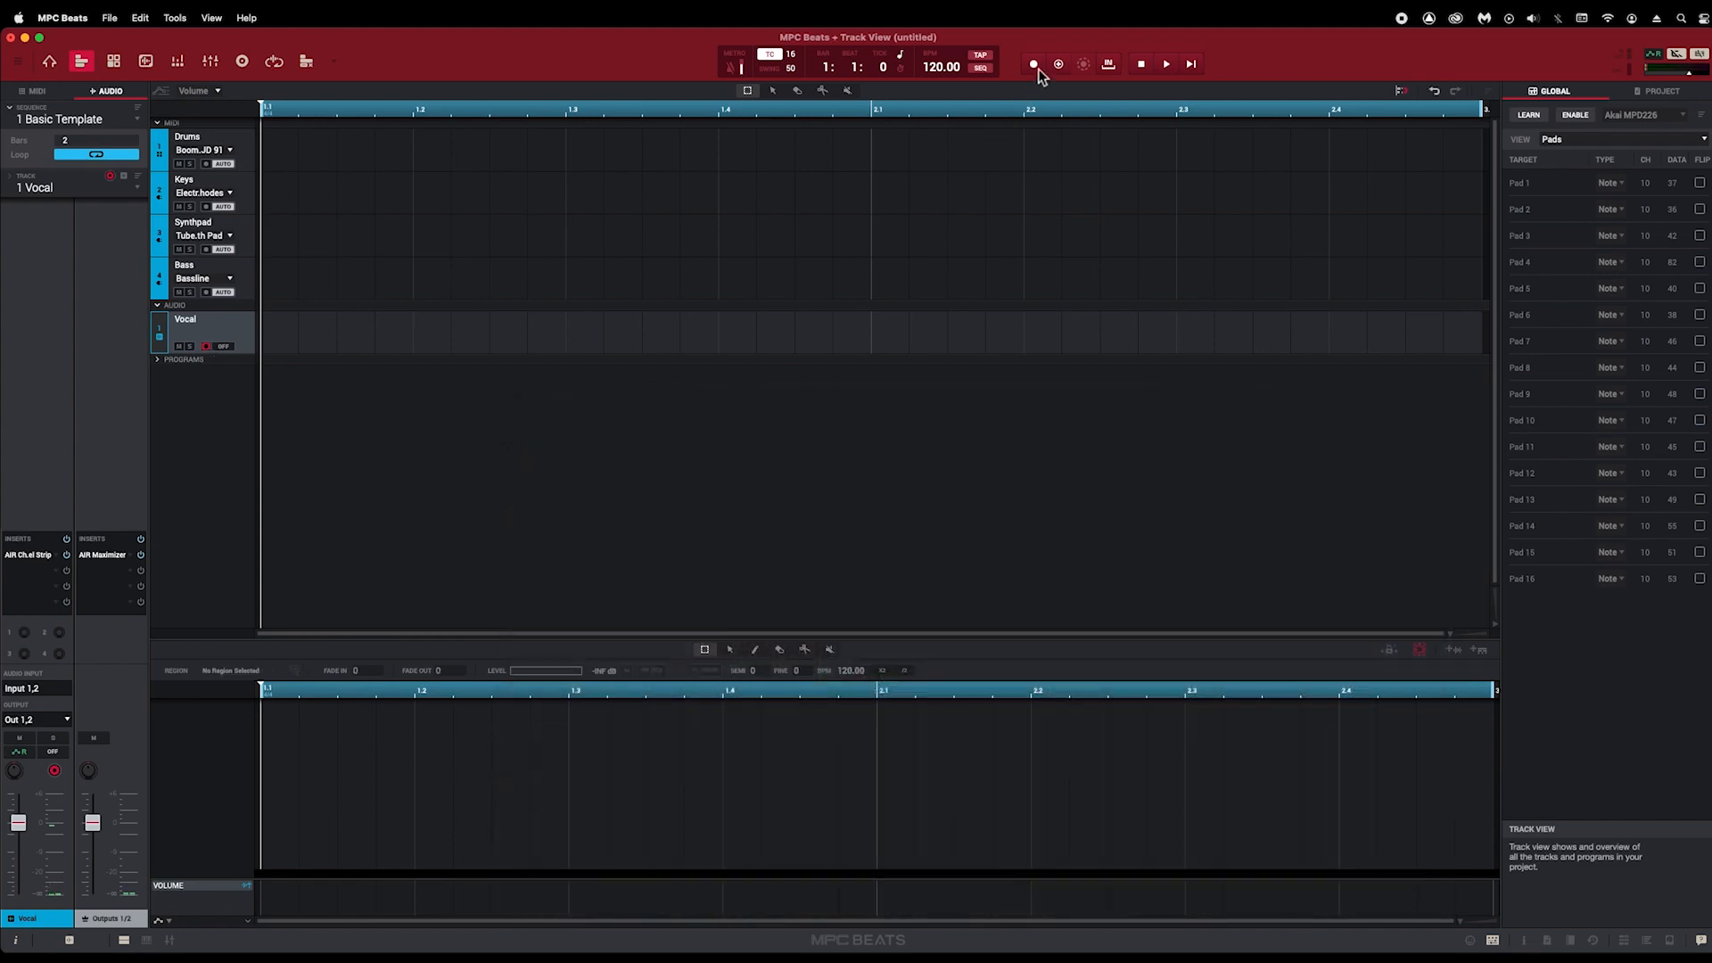
# Step: Record a take of just under two bars on the Vocal track and return the playhead to the start
pyautogui.click(1034, 64)
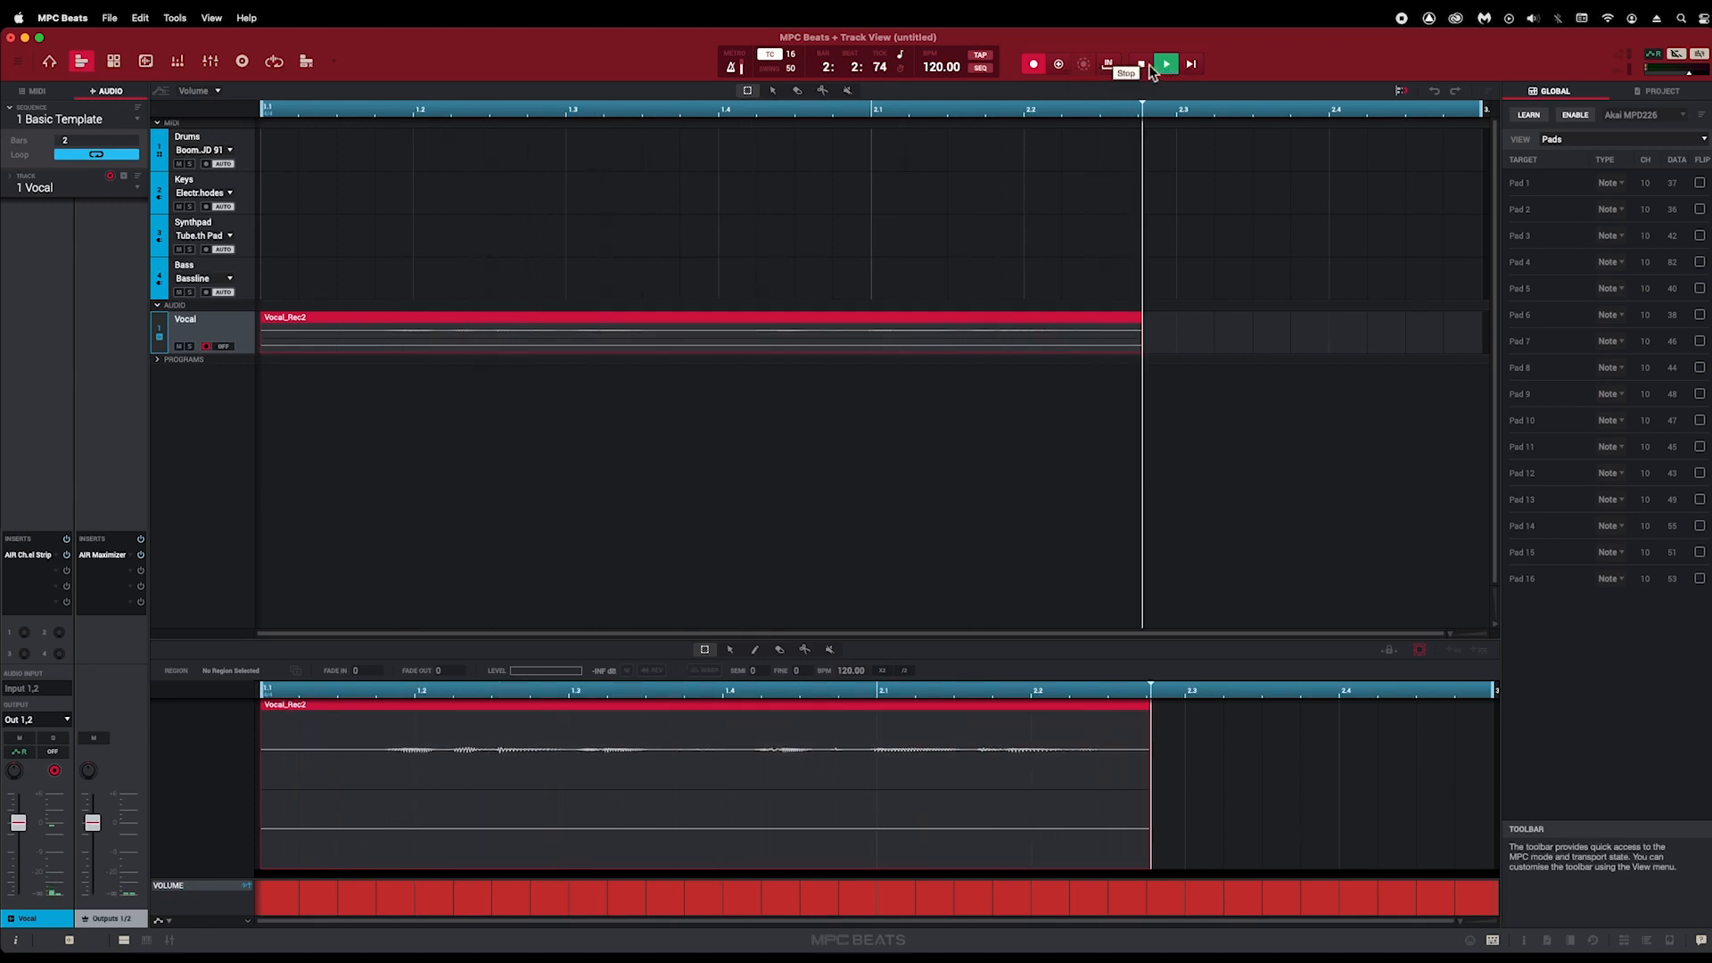
pyautogui.click(1149, 70)
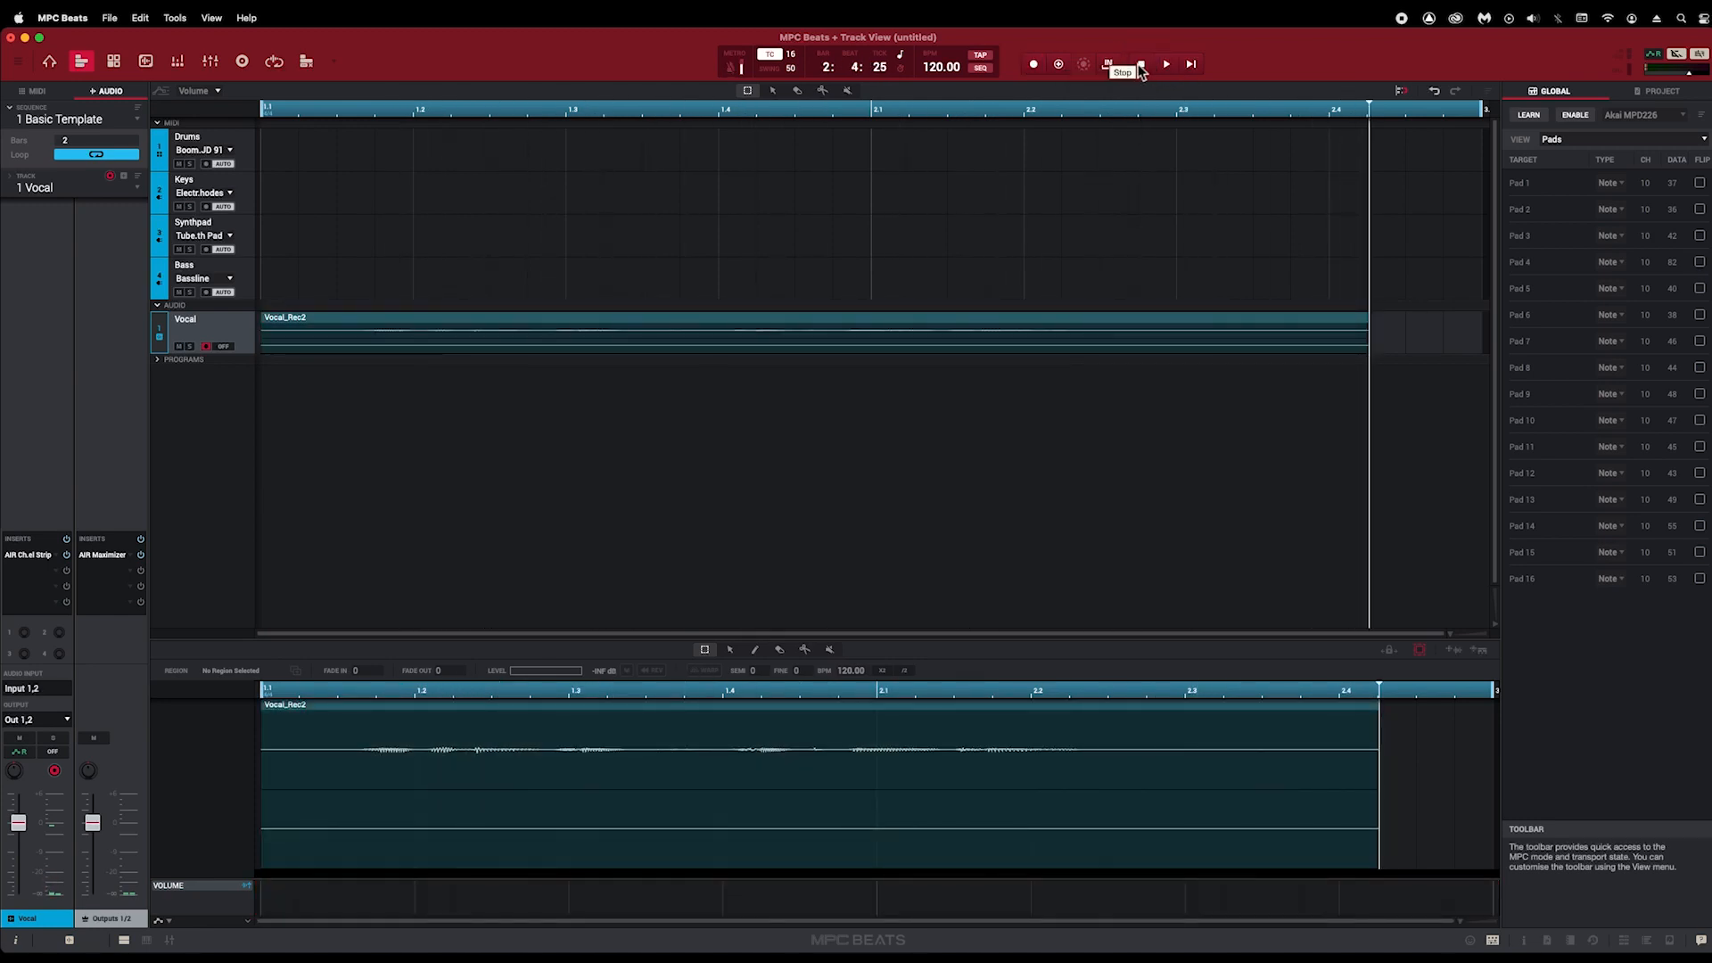
pyautogui.moveTo(803, 114); pyautogui.dragTo(248, 107)
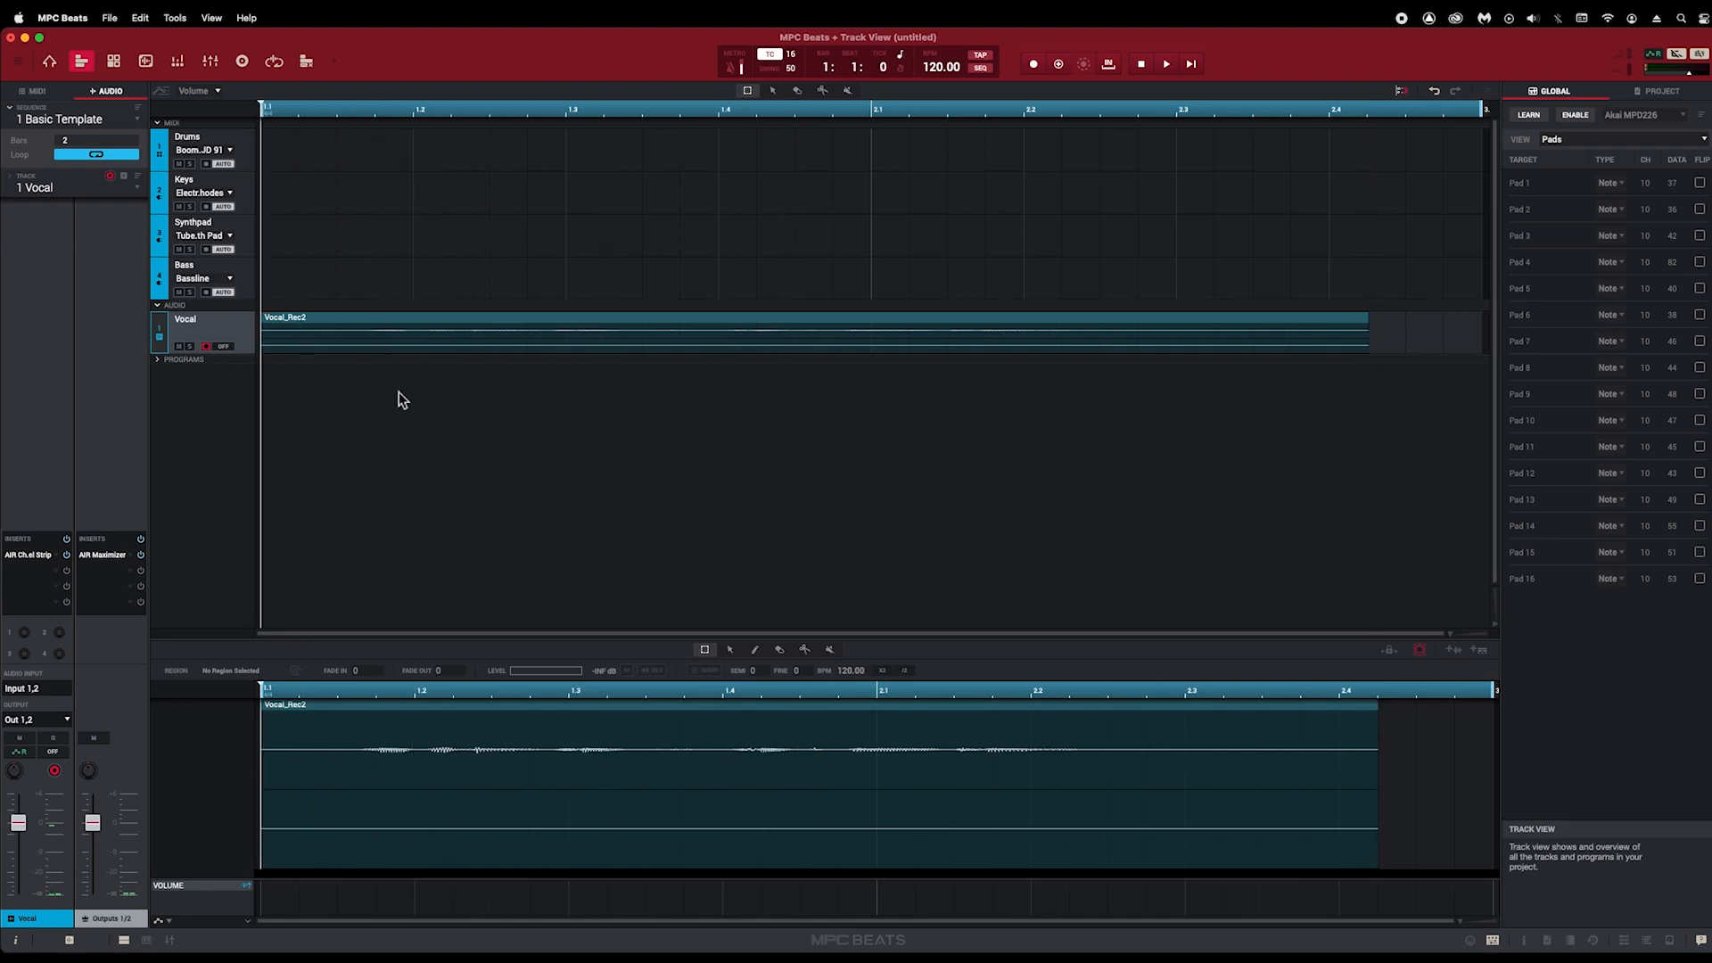
# Step: Disarm the Vocal track, play back the recorded take and return the playhead to the start
pyautogui.press('space')
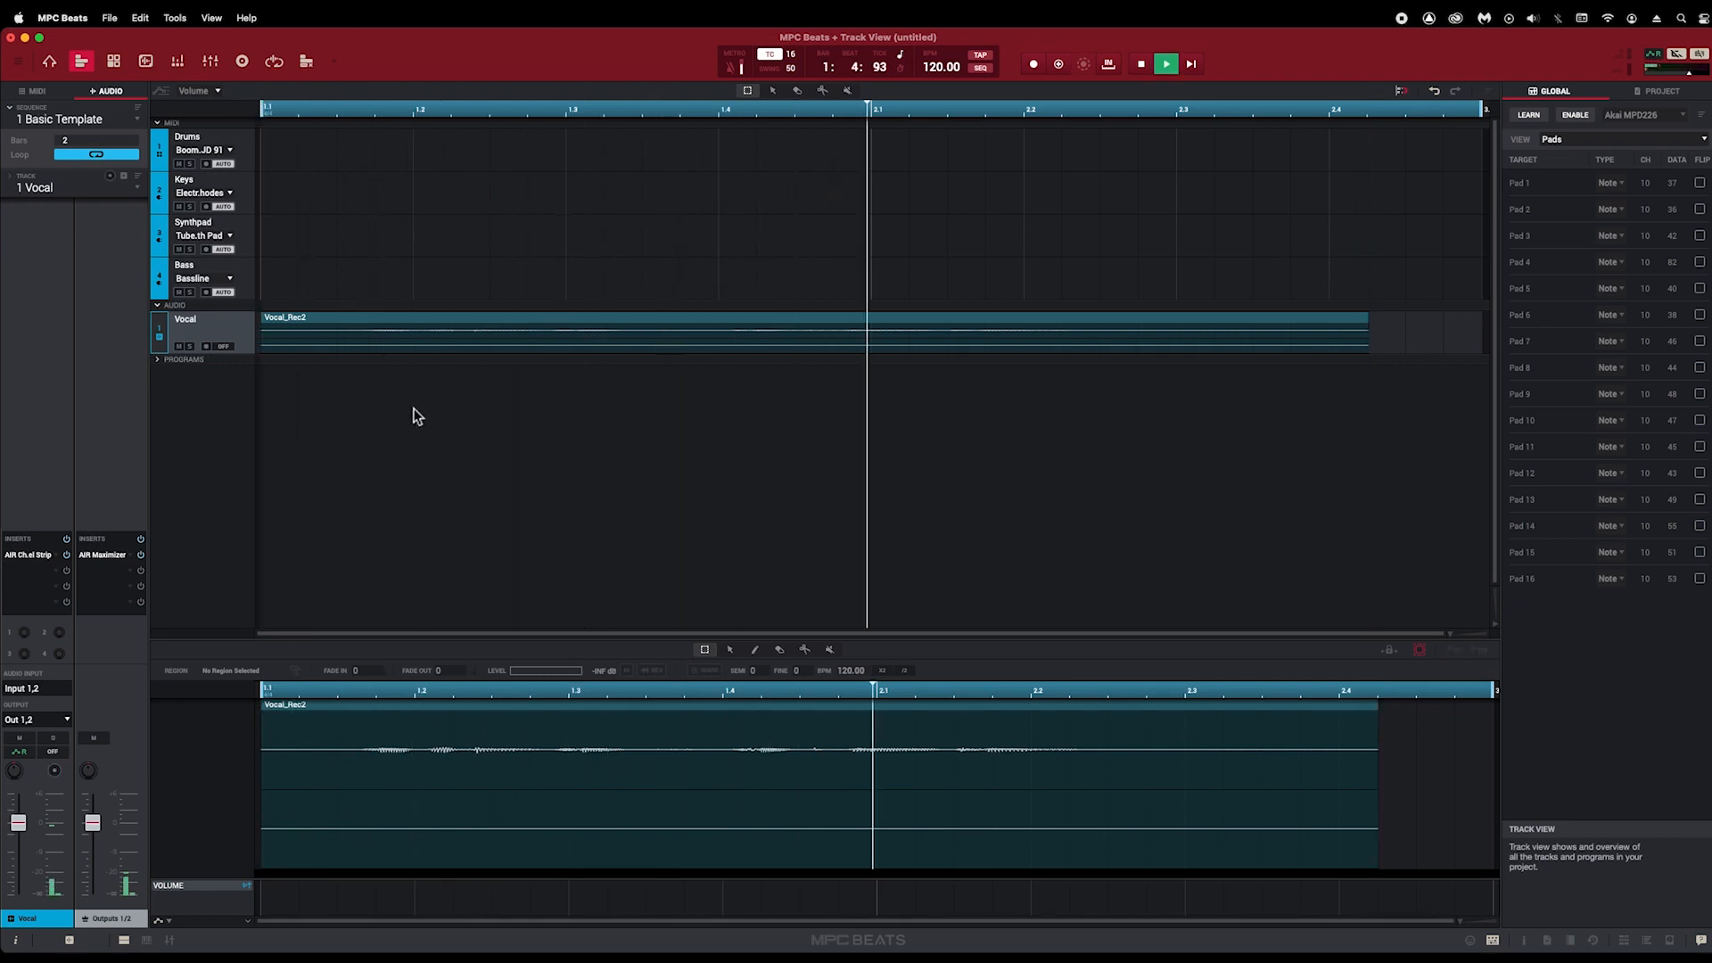
pyautogui.press('space')
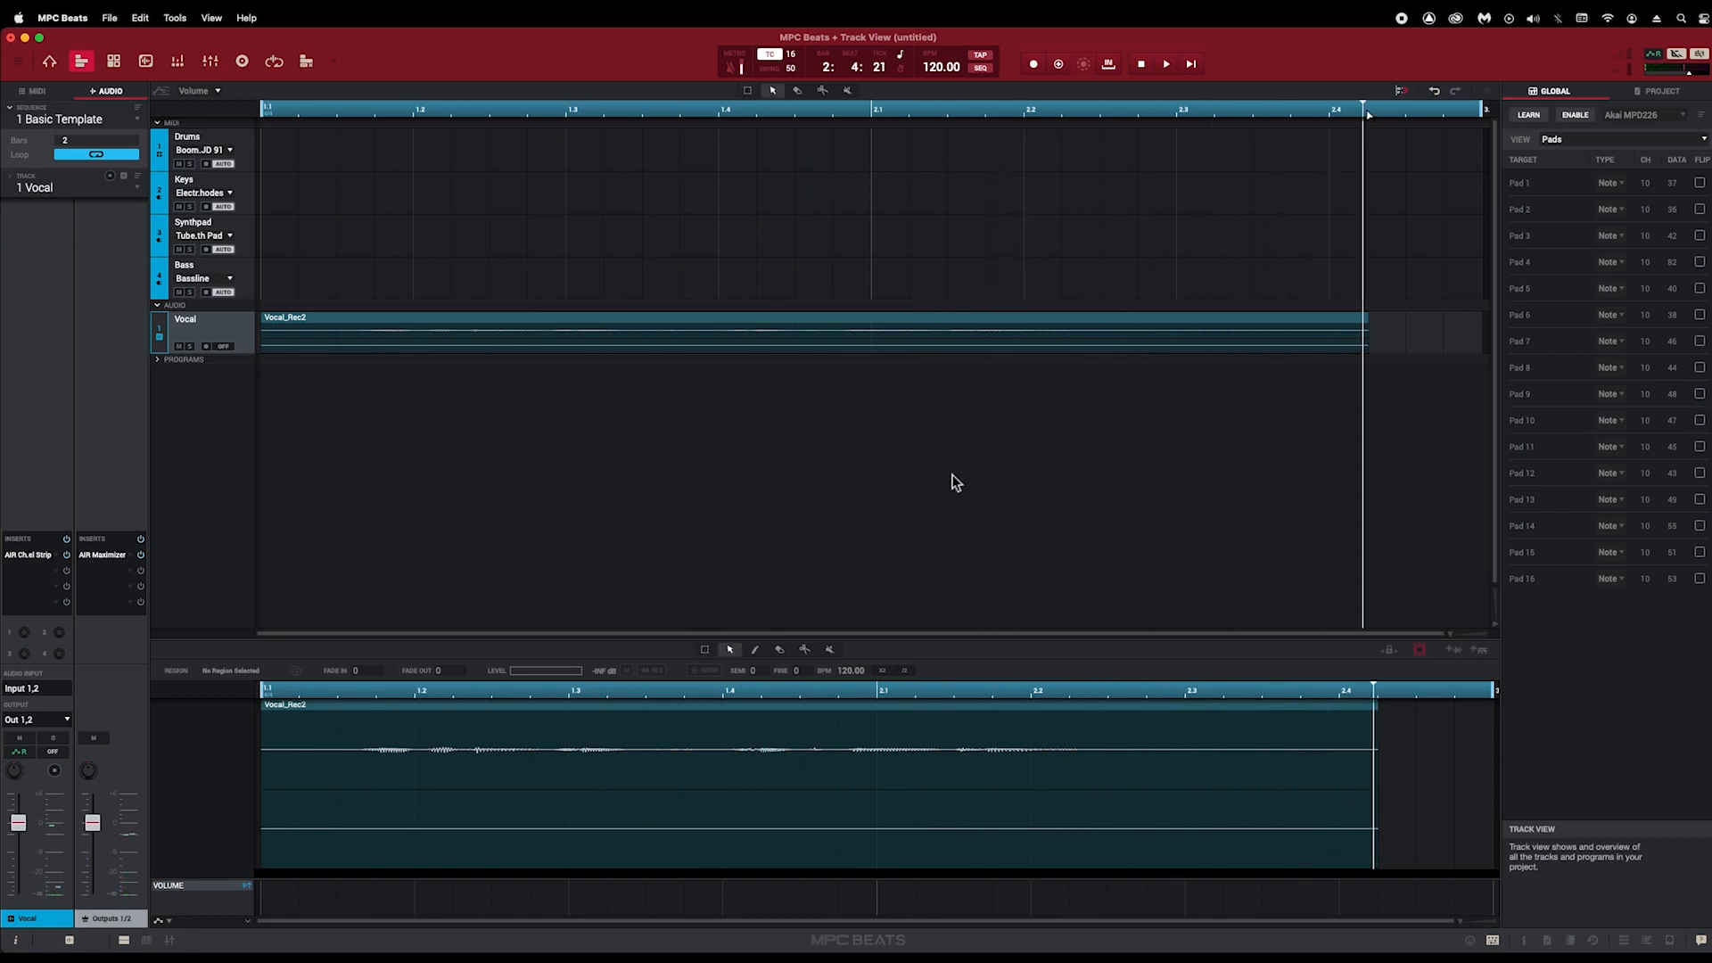
pyautogui.moveTo(1364, 115); pyautogui.dragTo(219, 117)
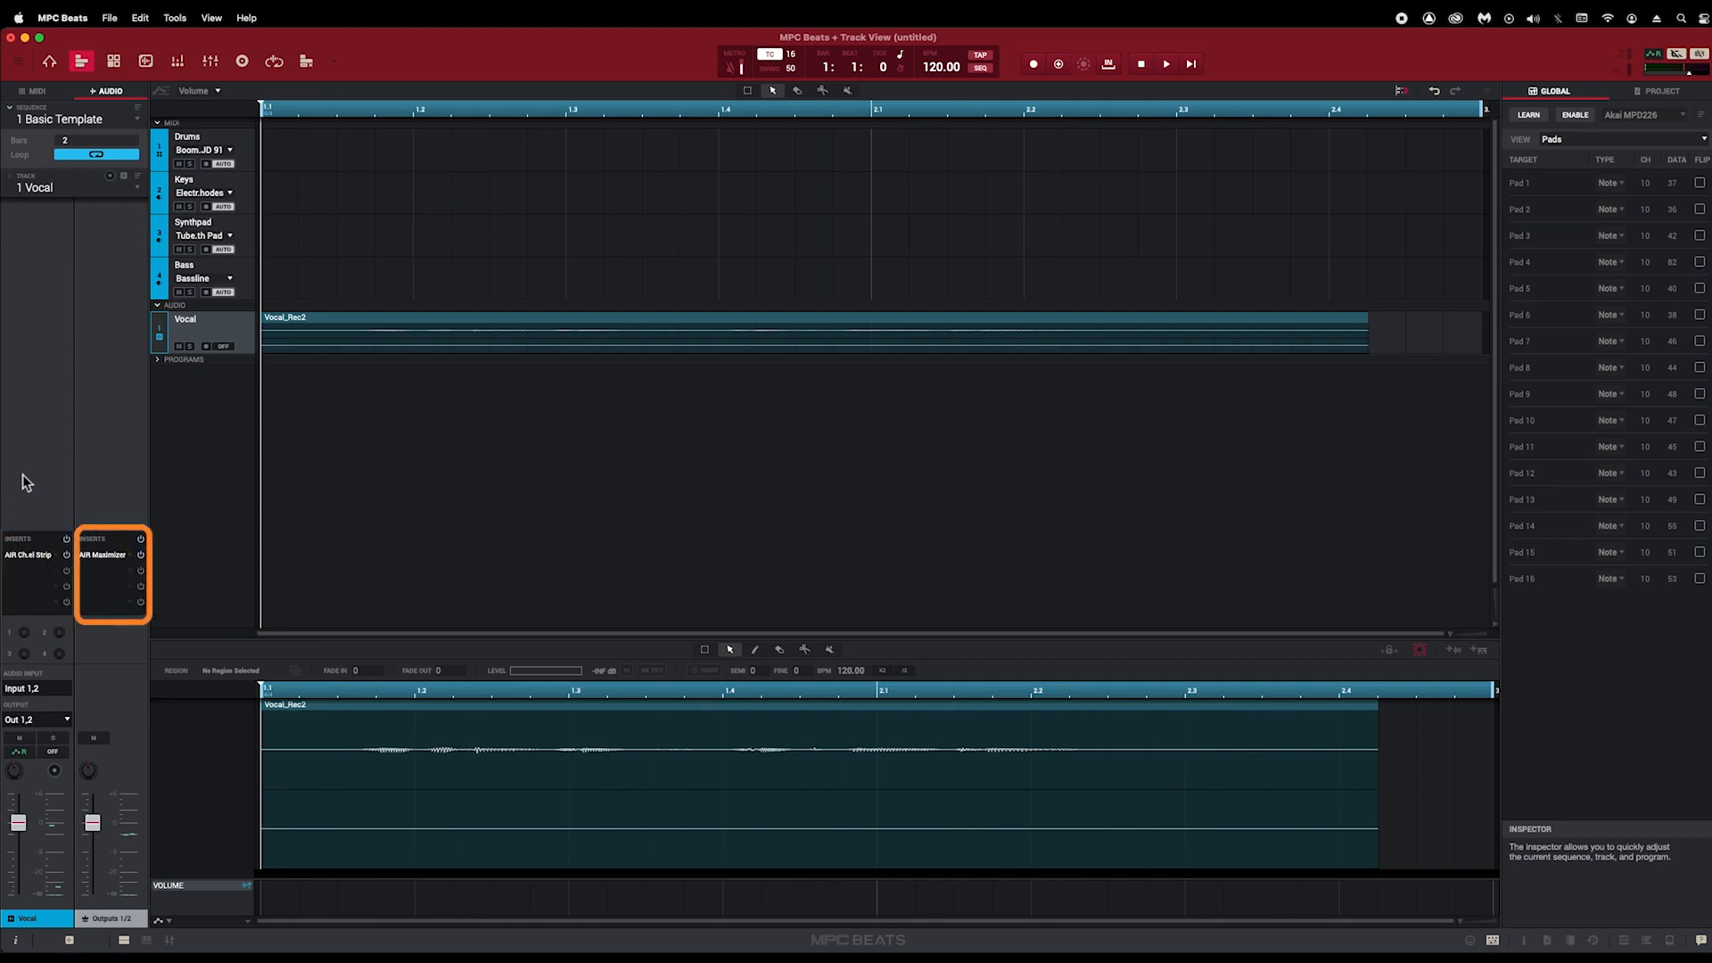
# Step: Add the AIR Delay effect from the Delay/Reverb category to the Vocal track's second insert slot
pyautogui.click(57, 574)
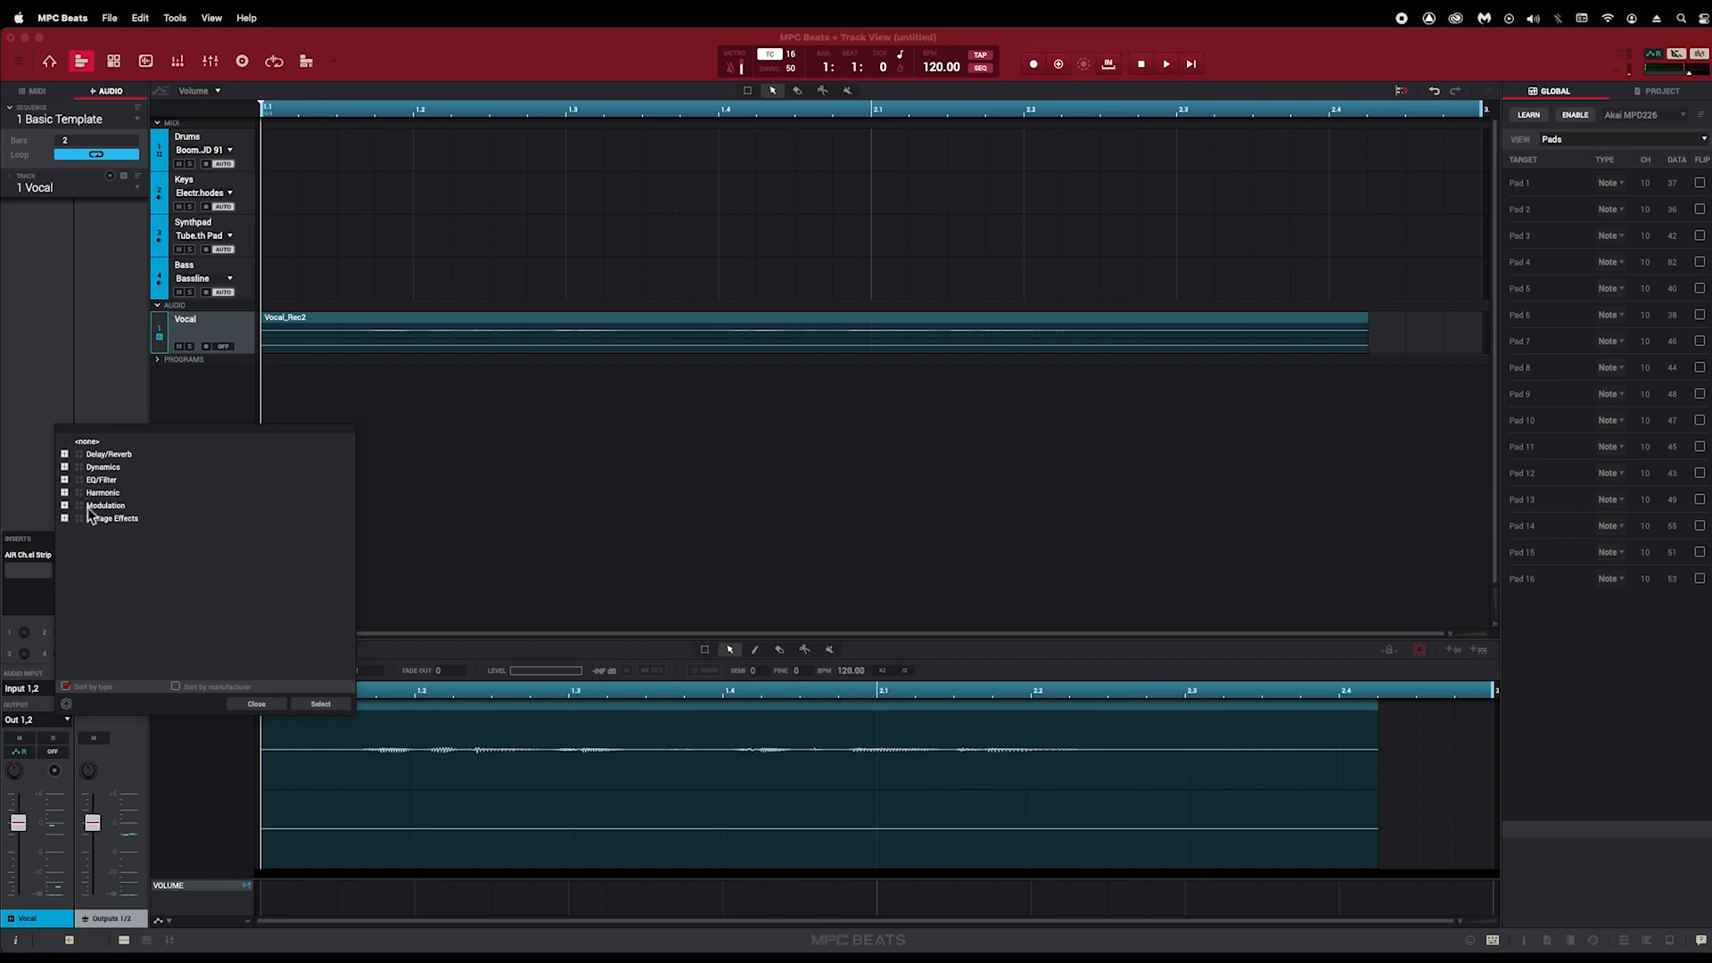
pyautogui.click(64, 454)
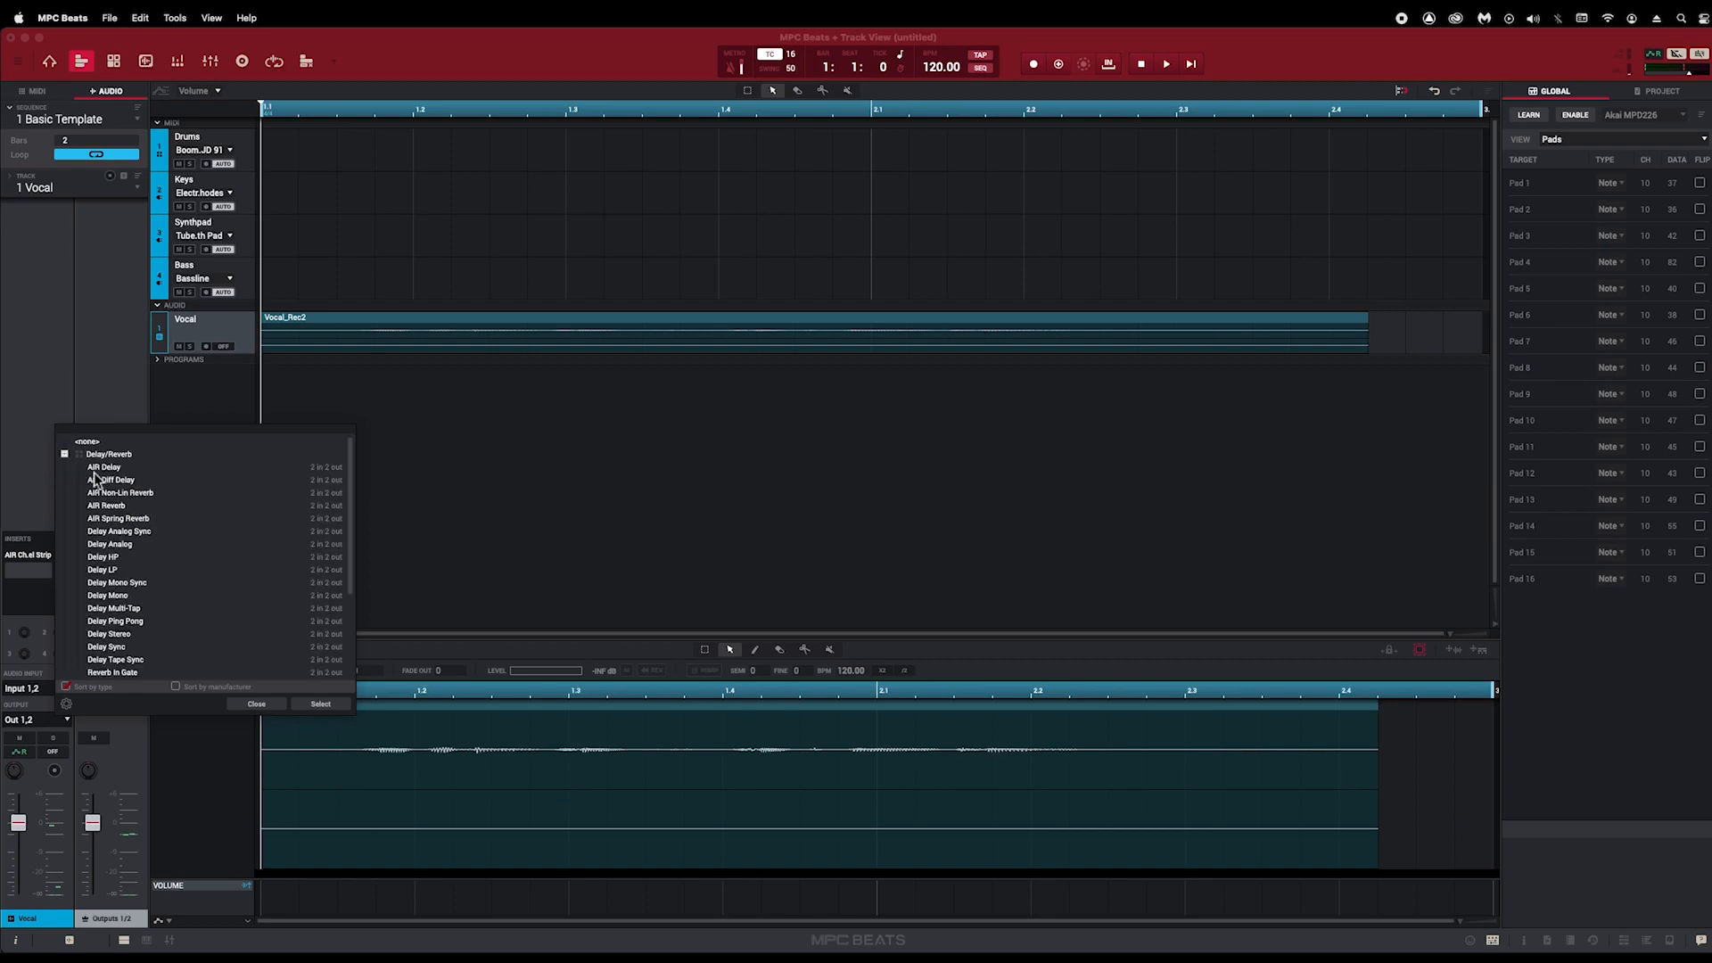
pyautogui.click(103, 466)
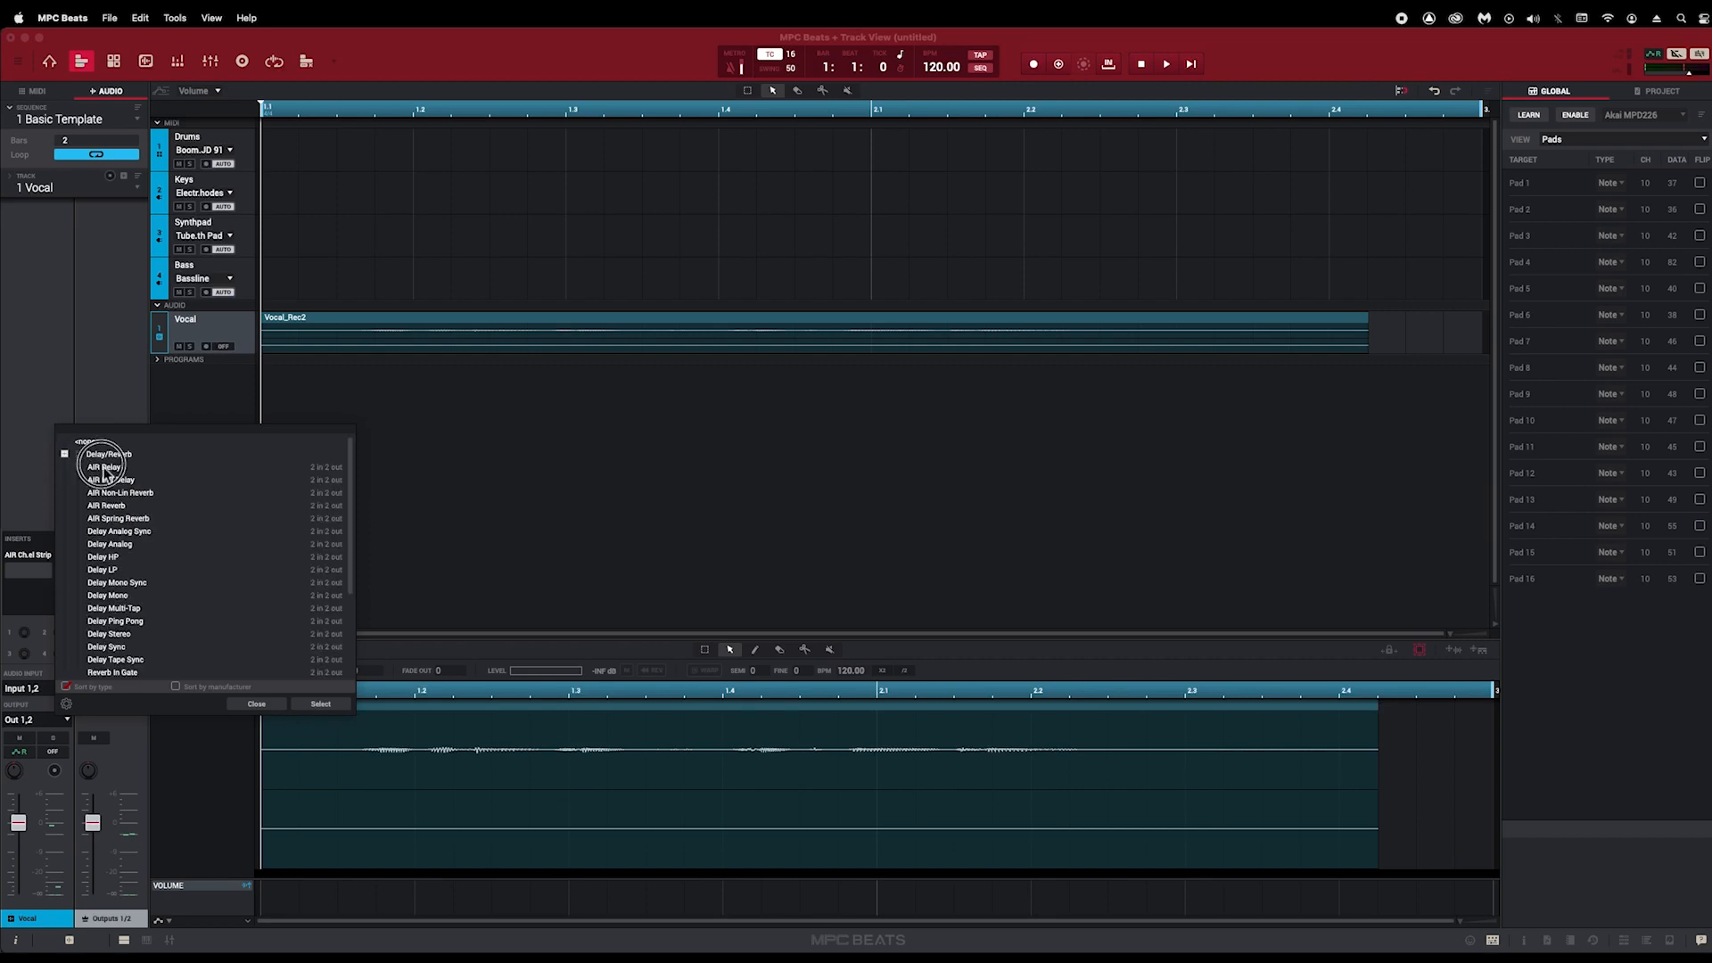
pyautogui.click(321, 705)
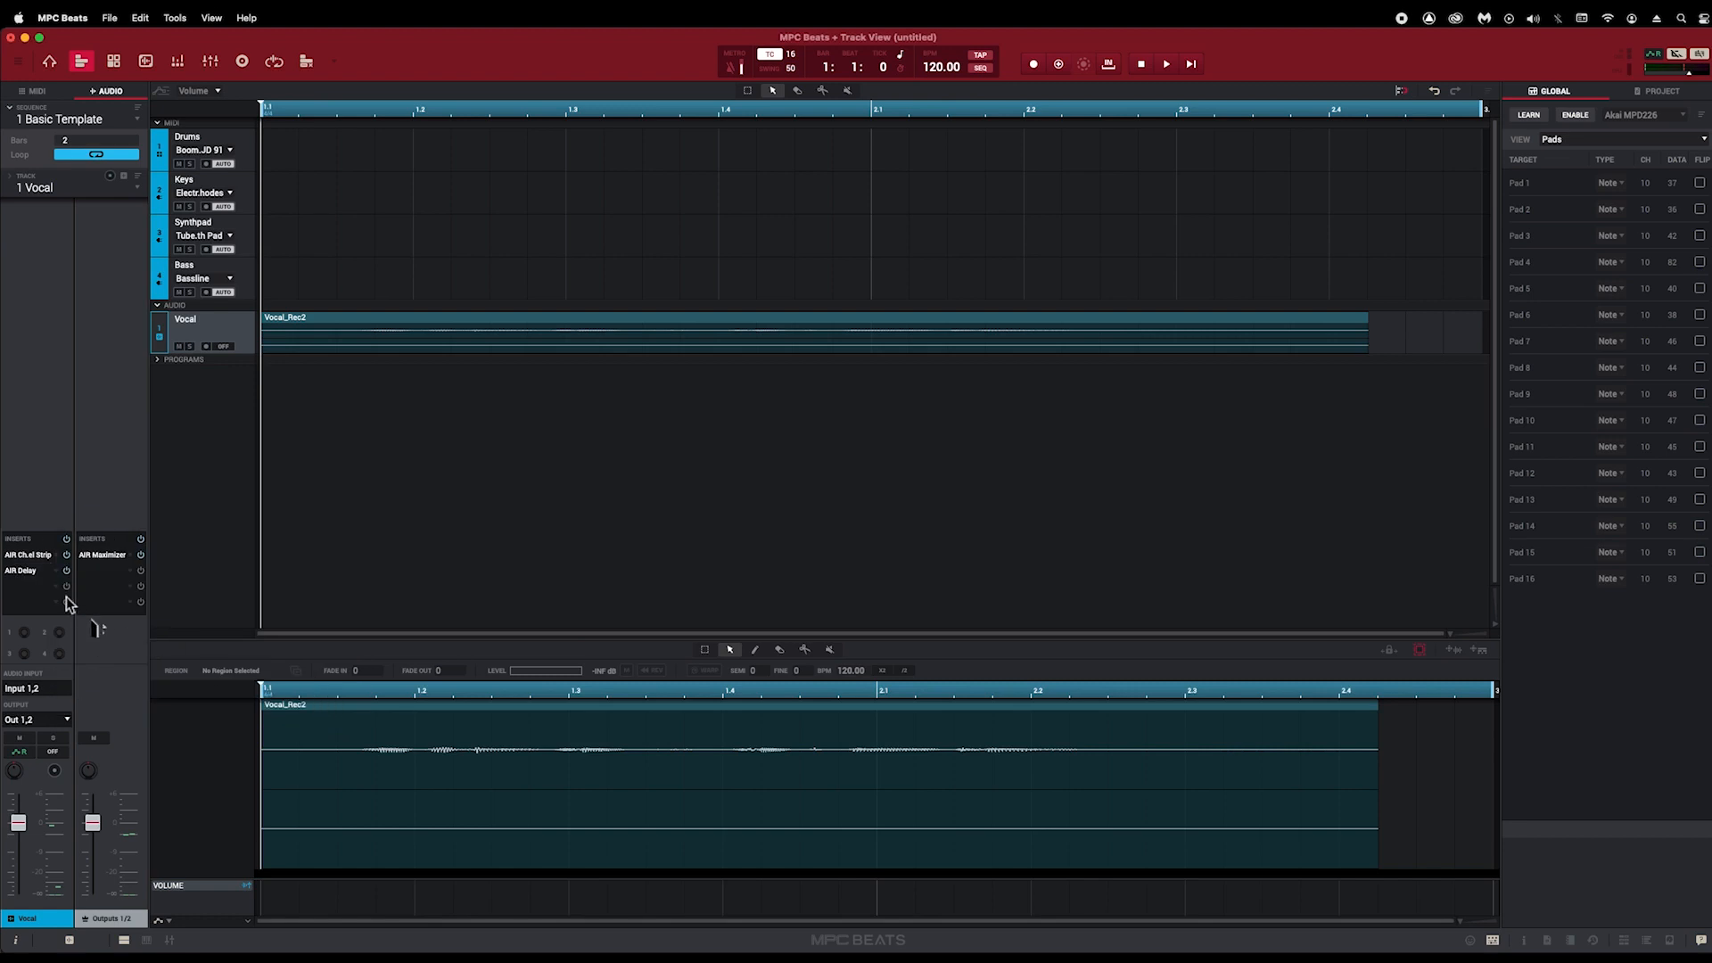
# Step: Load the Dotted 8th Delay preset in the Vocal track's AIR Delay and audition the take with it
pyautogui.click(41, 572)
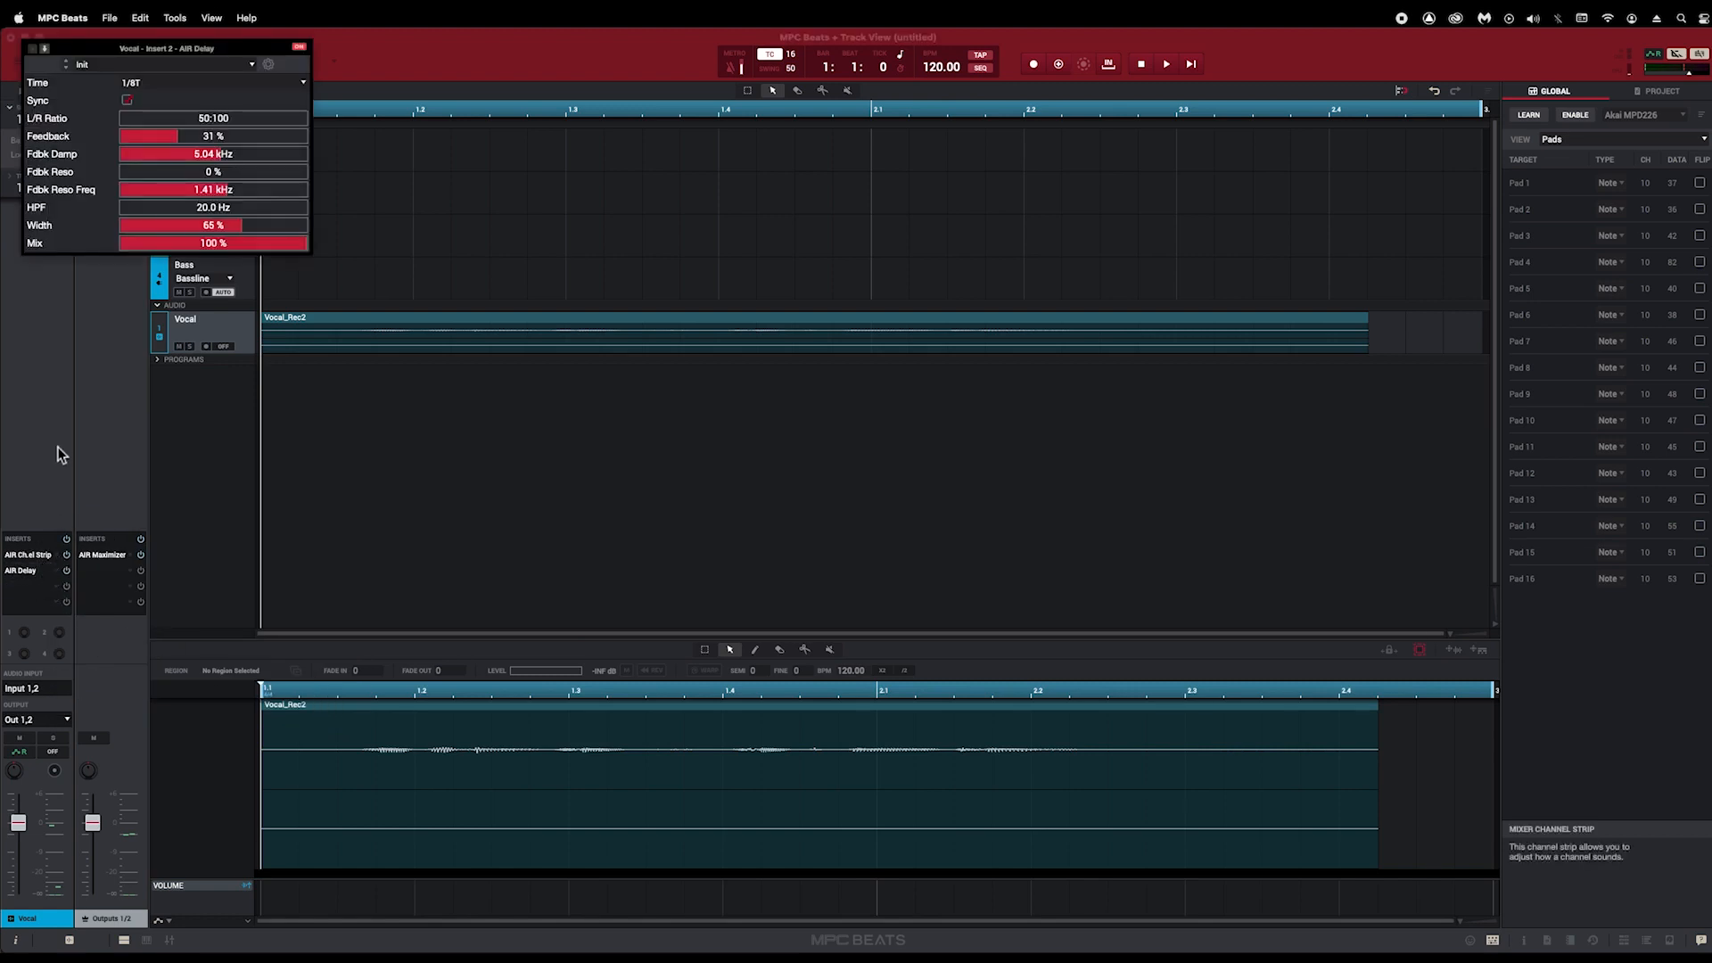
pyautogui.click(191, 66)
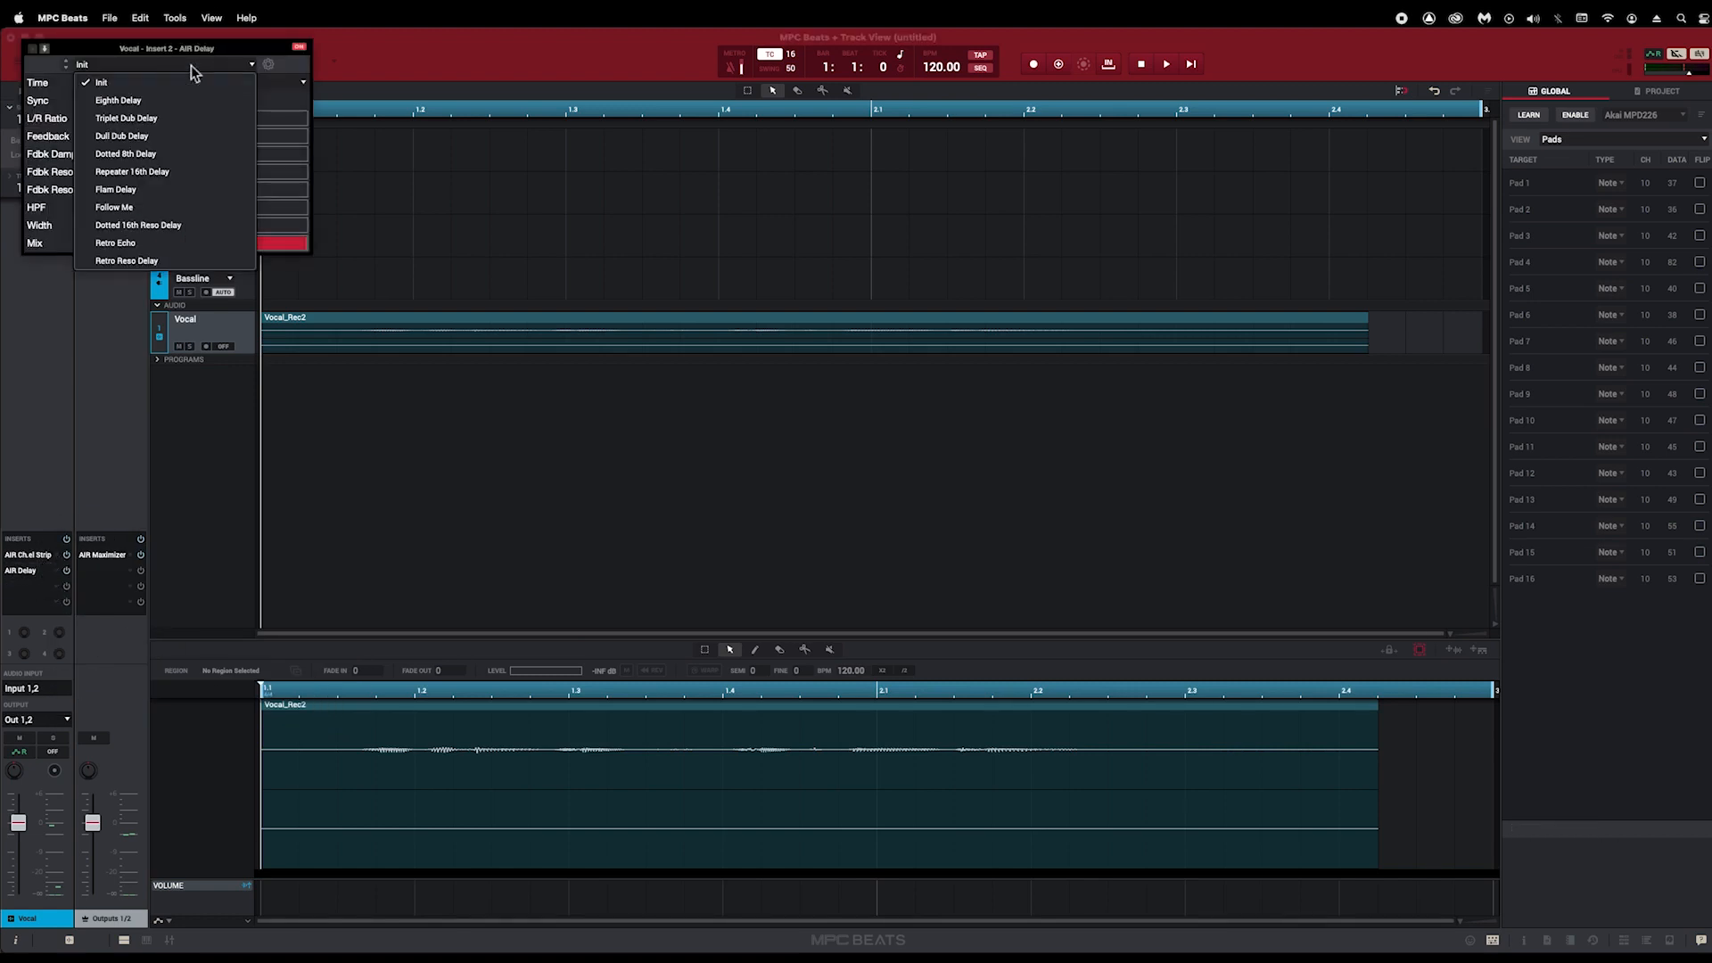
pyautogui.click(148, 158)
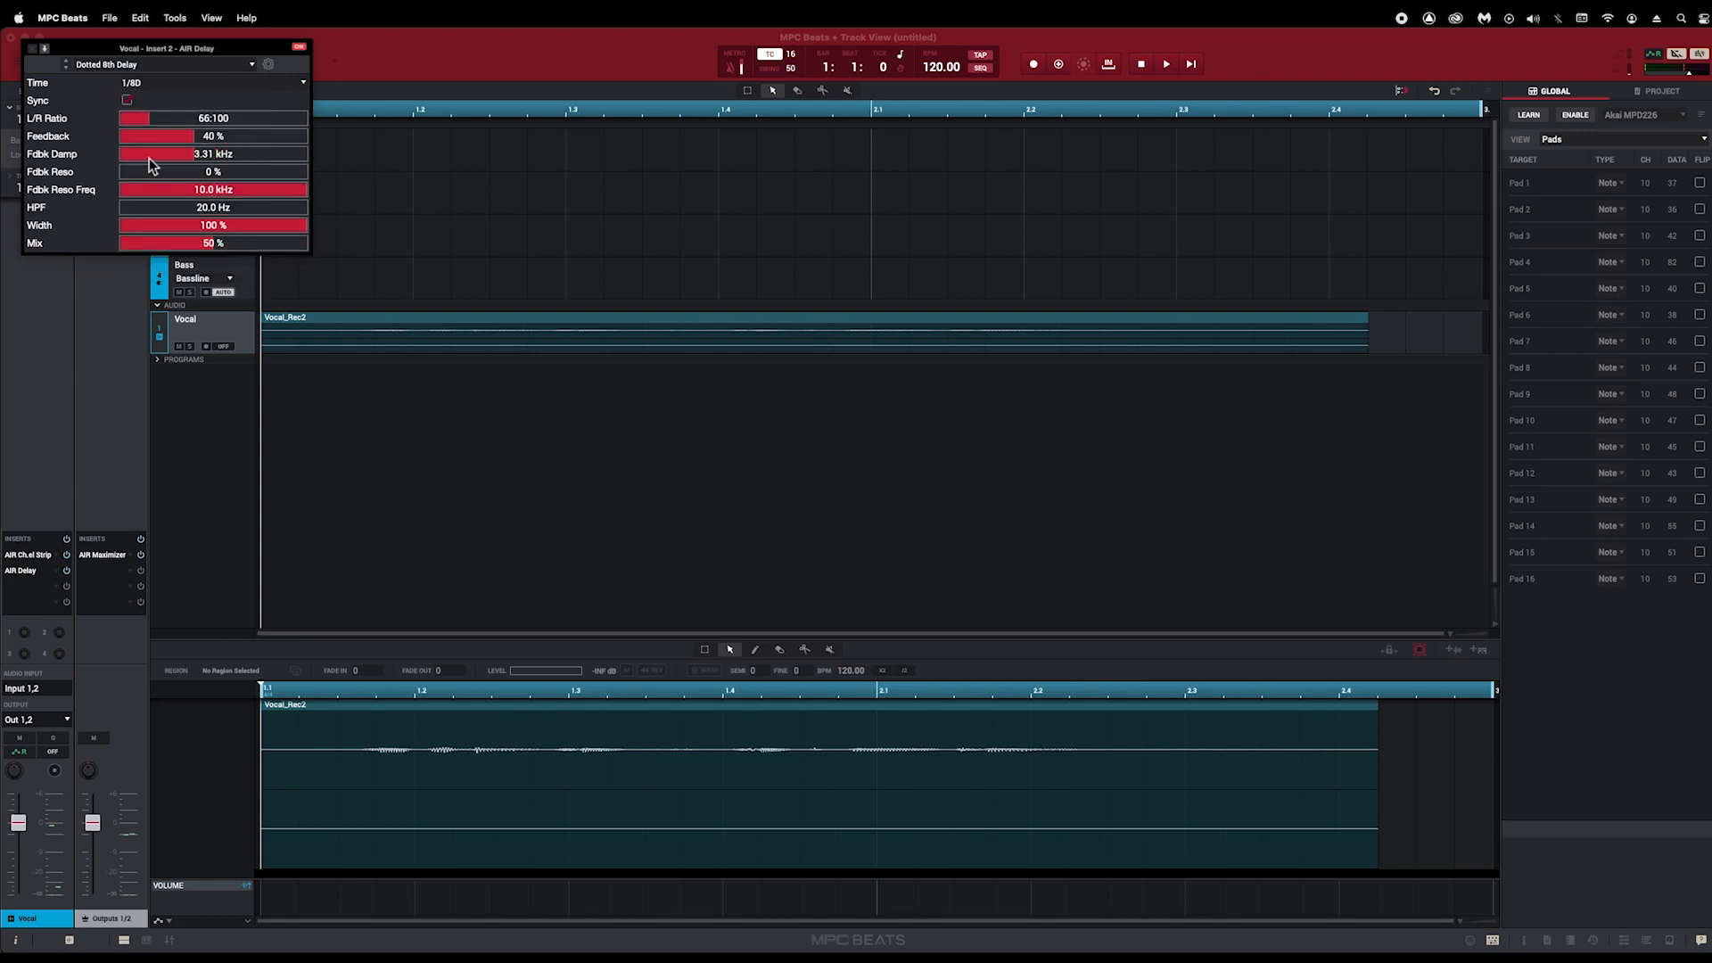
pyautogui.press('space')
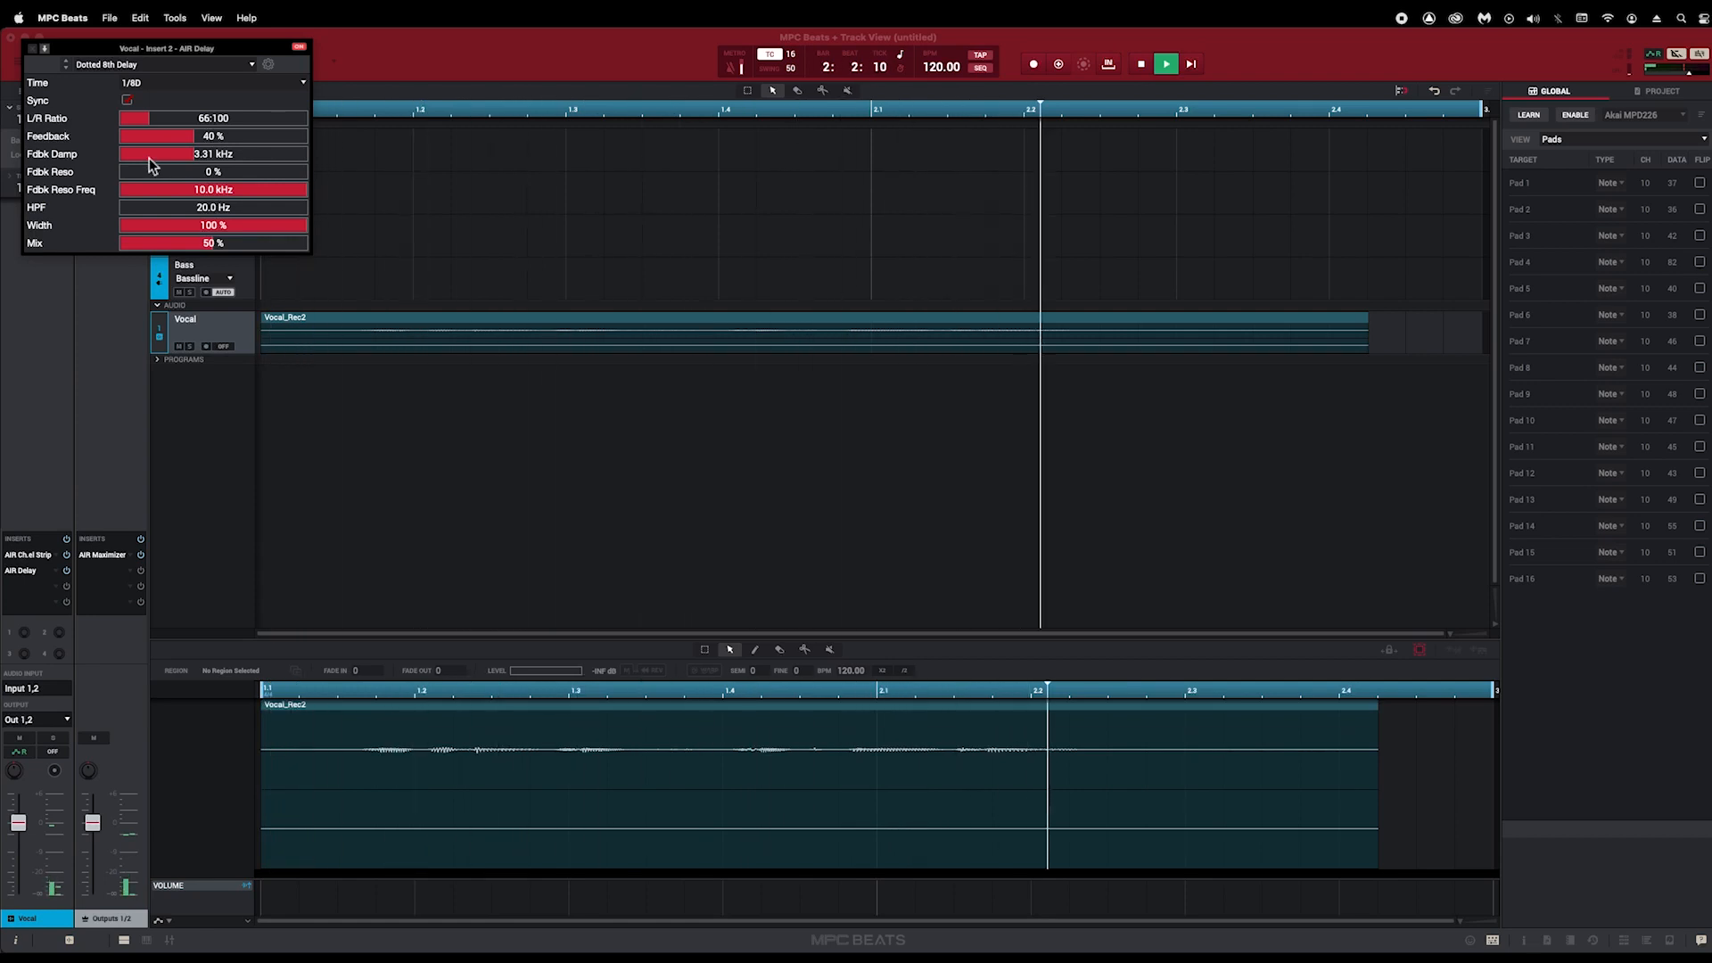
pyautogui.press('space')
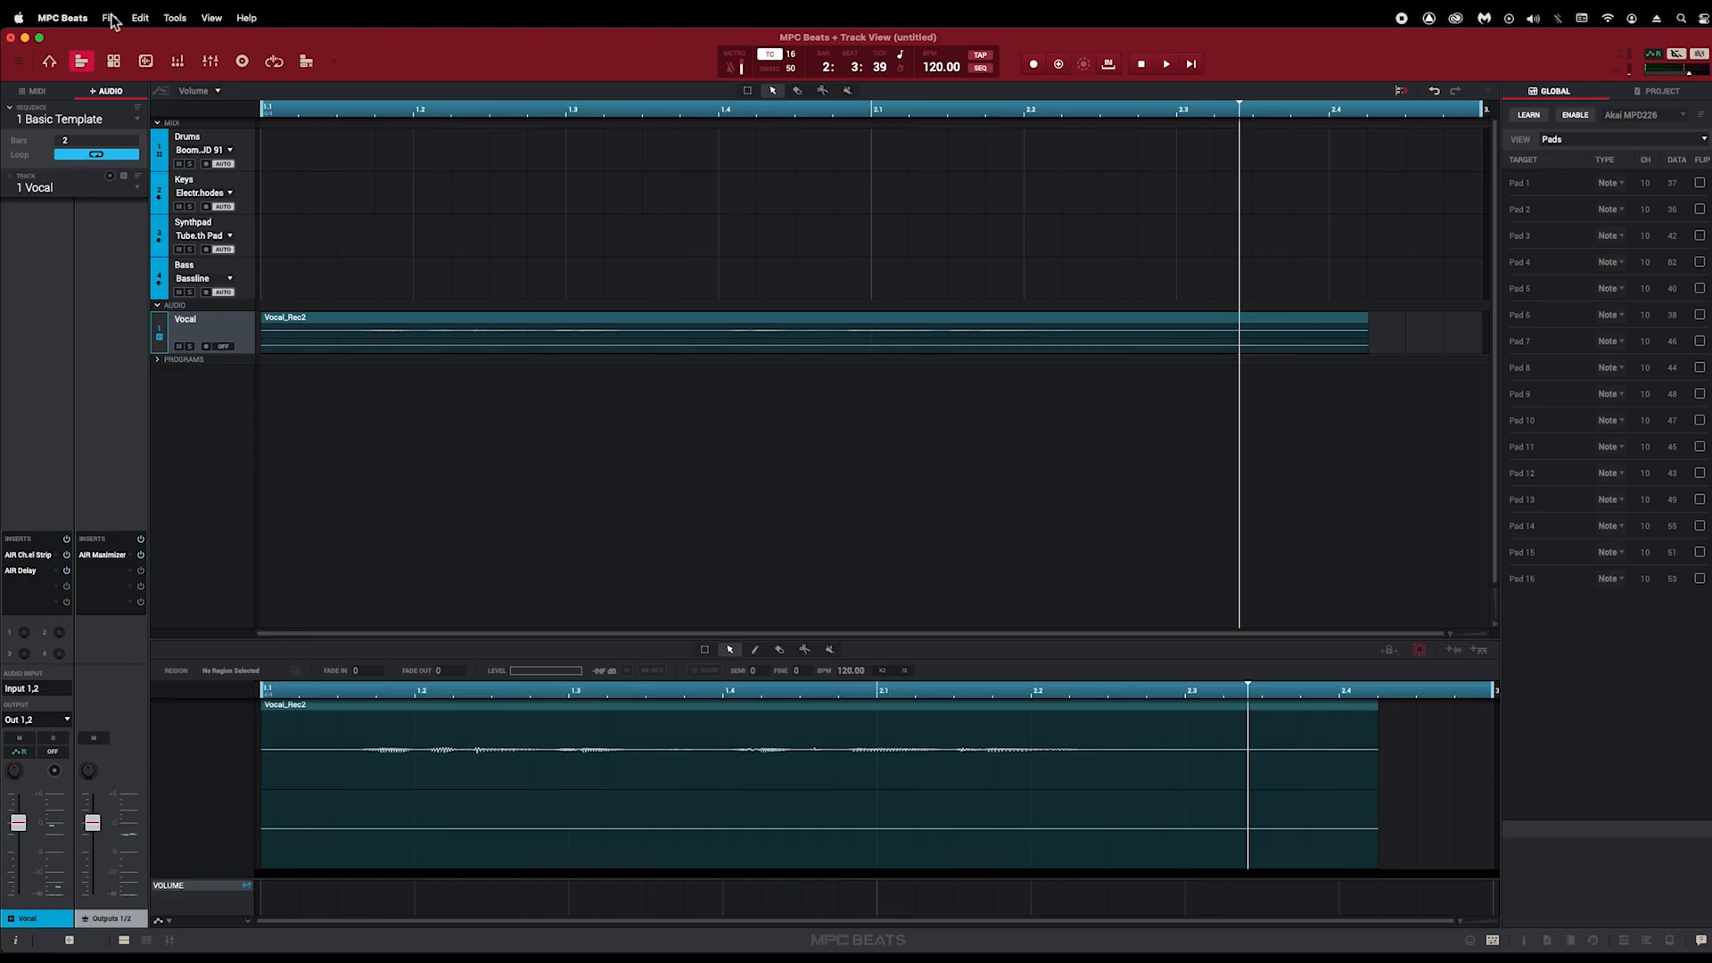
# Step: Export bars 1 to 2 as a 24-bit, 44.1 kHz WAV audio mixdown named "cool mic check"
pyautogui.click(111, 16)
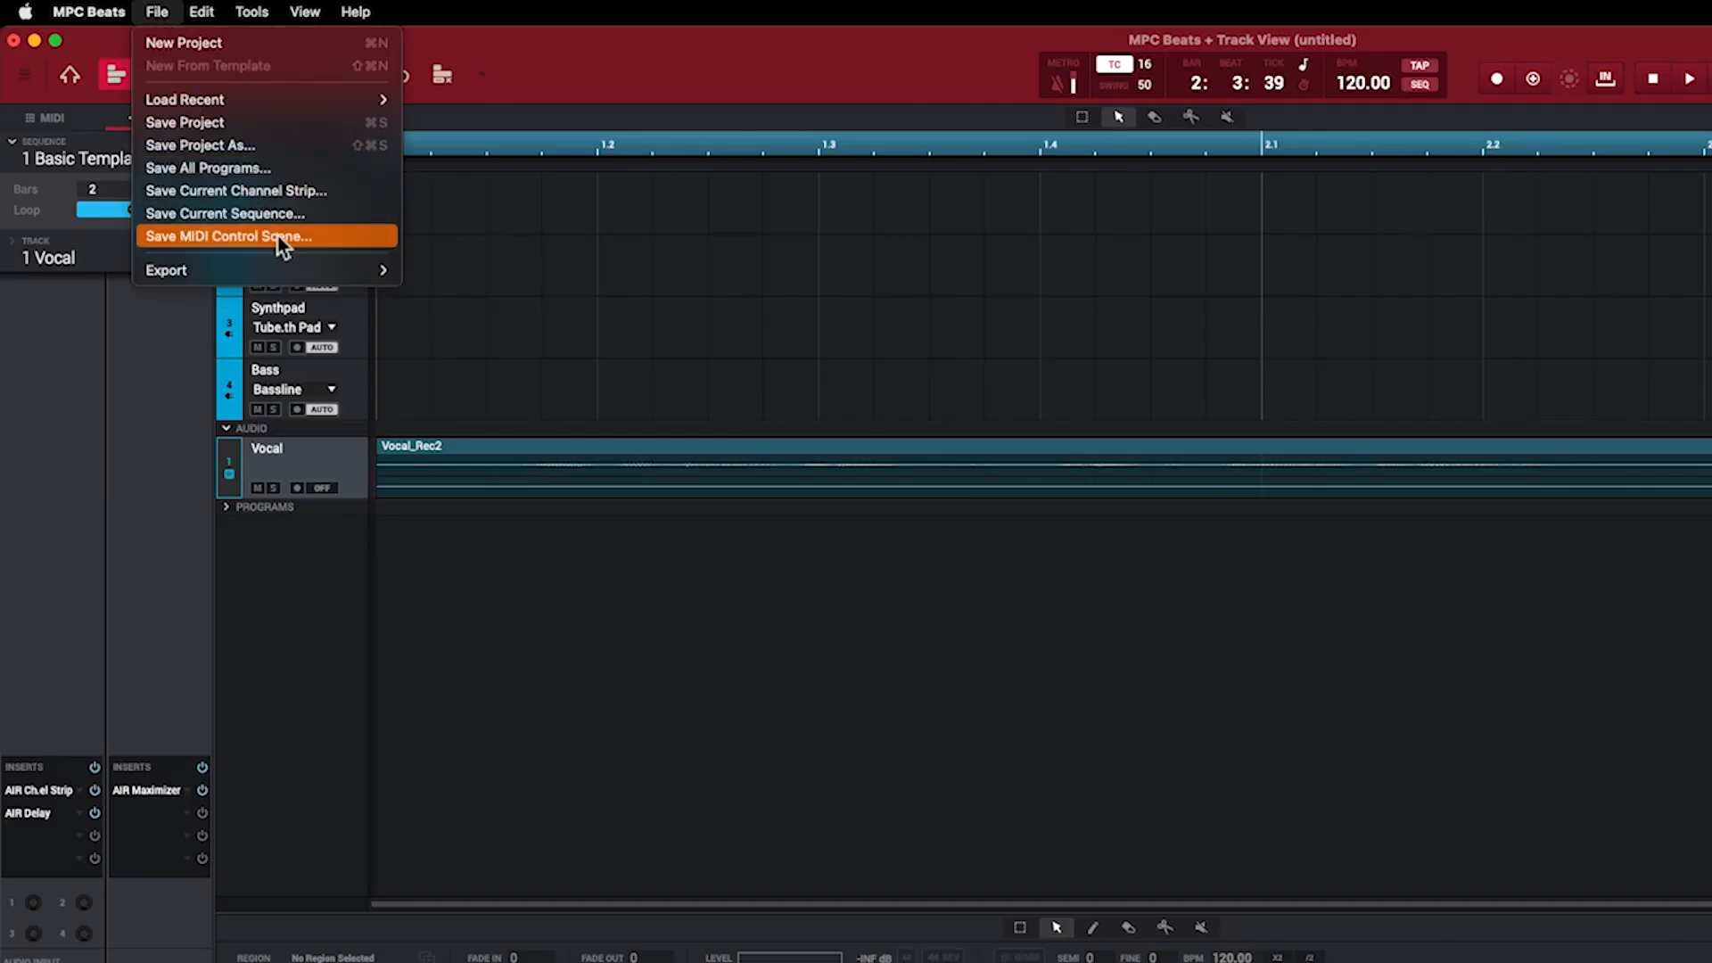
pyautogui.moveTo(357, 276)
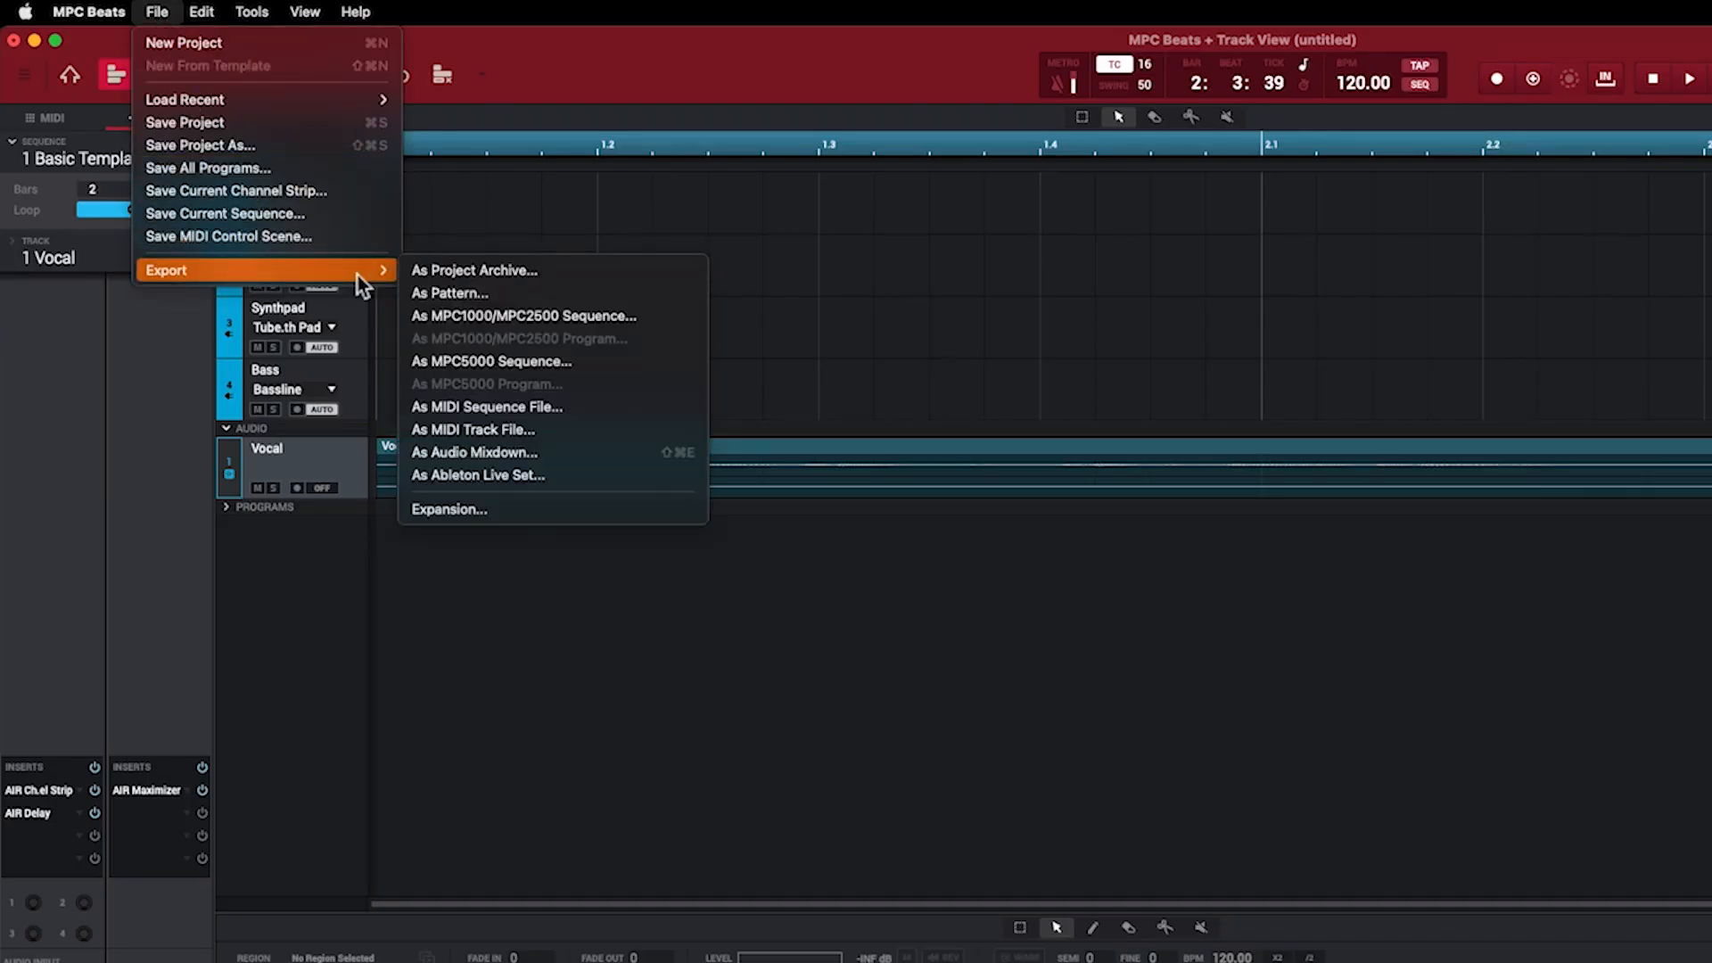
pyautogui.click(581, 453)
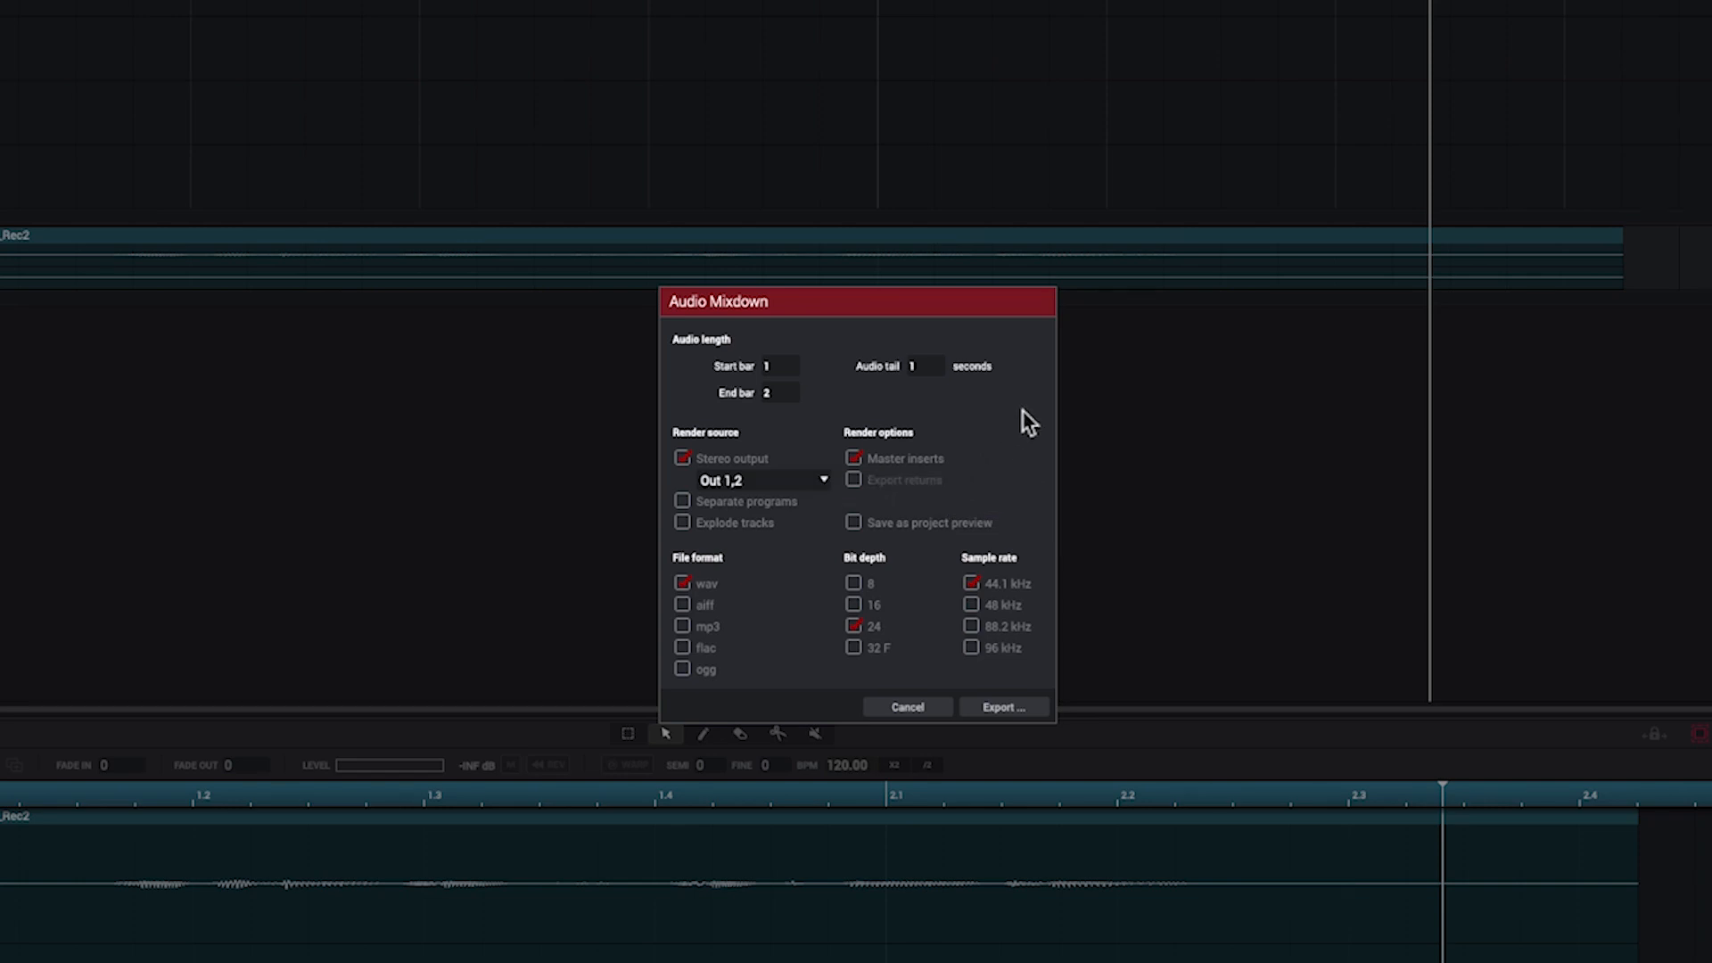
pyautogui.click(998, 705)
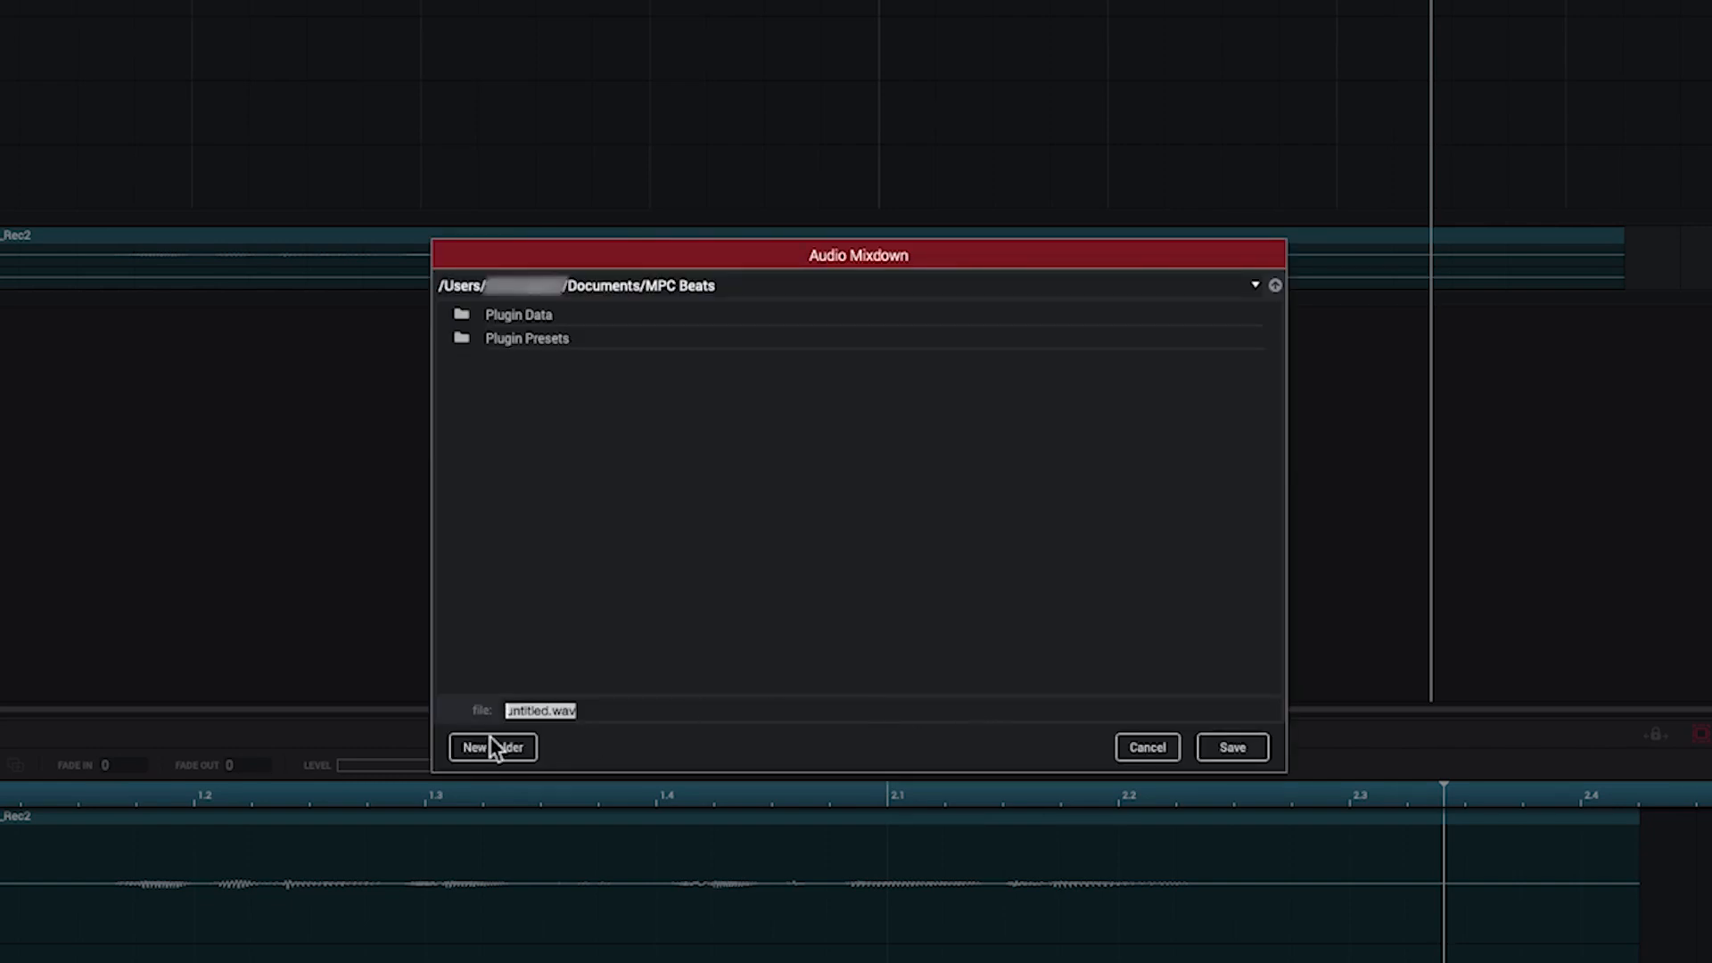
pyautogui.moveTo(551, 712); pyautogui.dragTo(501, 719)
pyautogui.write('cool mic check')
pyautogui.click(1234, 749)
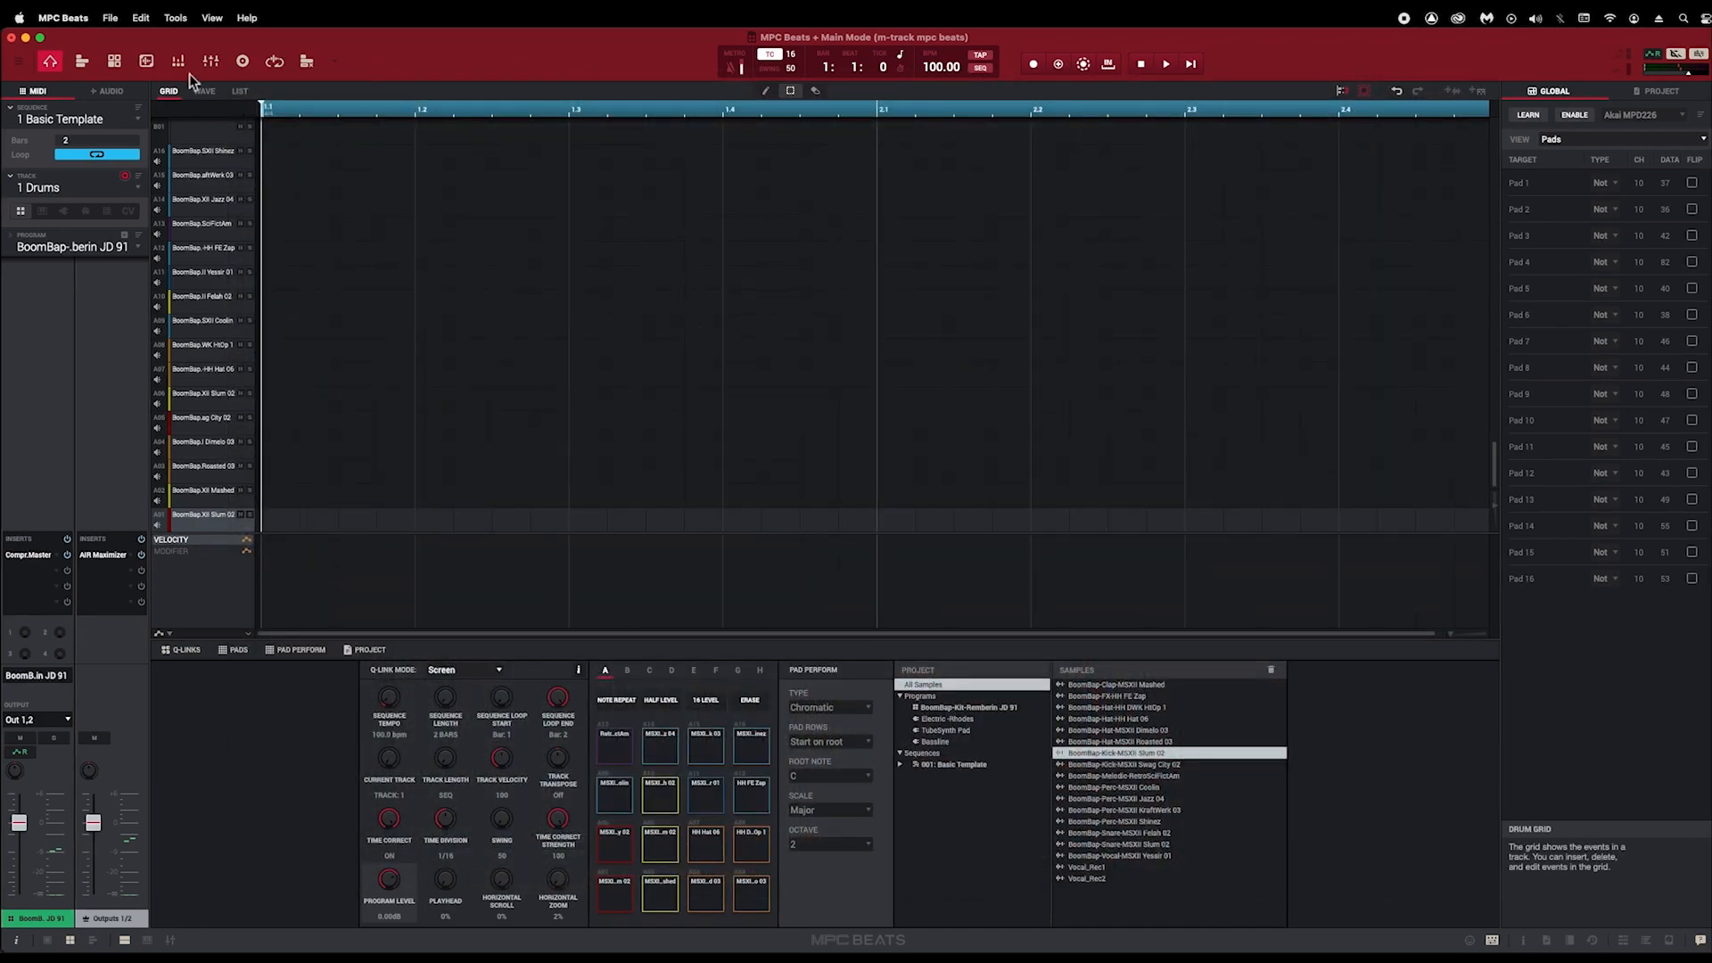
# Step: Open the MIDI / Sync preferences and review the Oxygen Pro Mini input and output ports
pyautogui.click(79, 18)
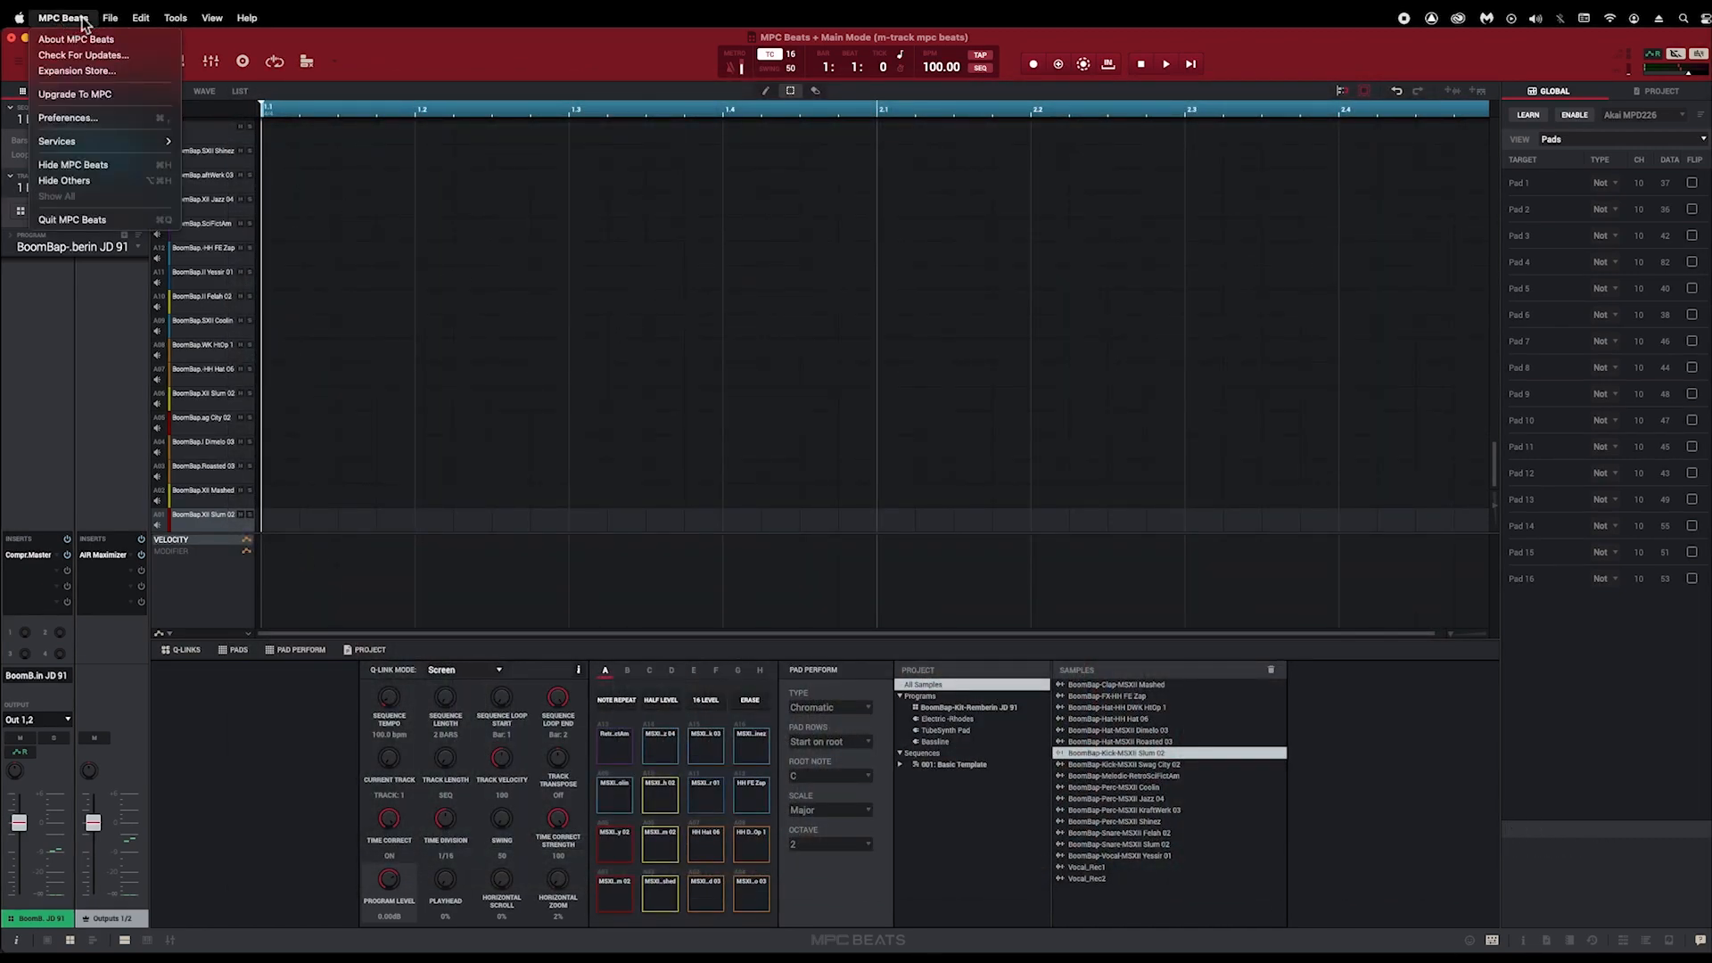
pyautogui.click(135, 118)
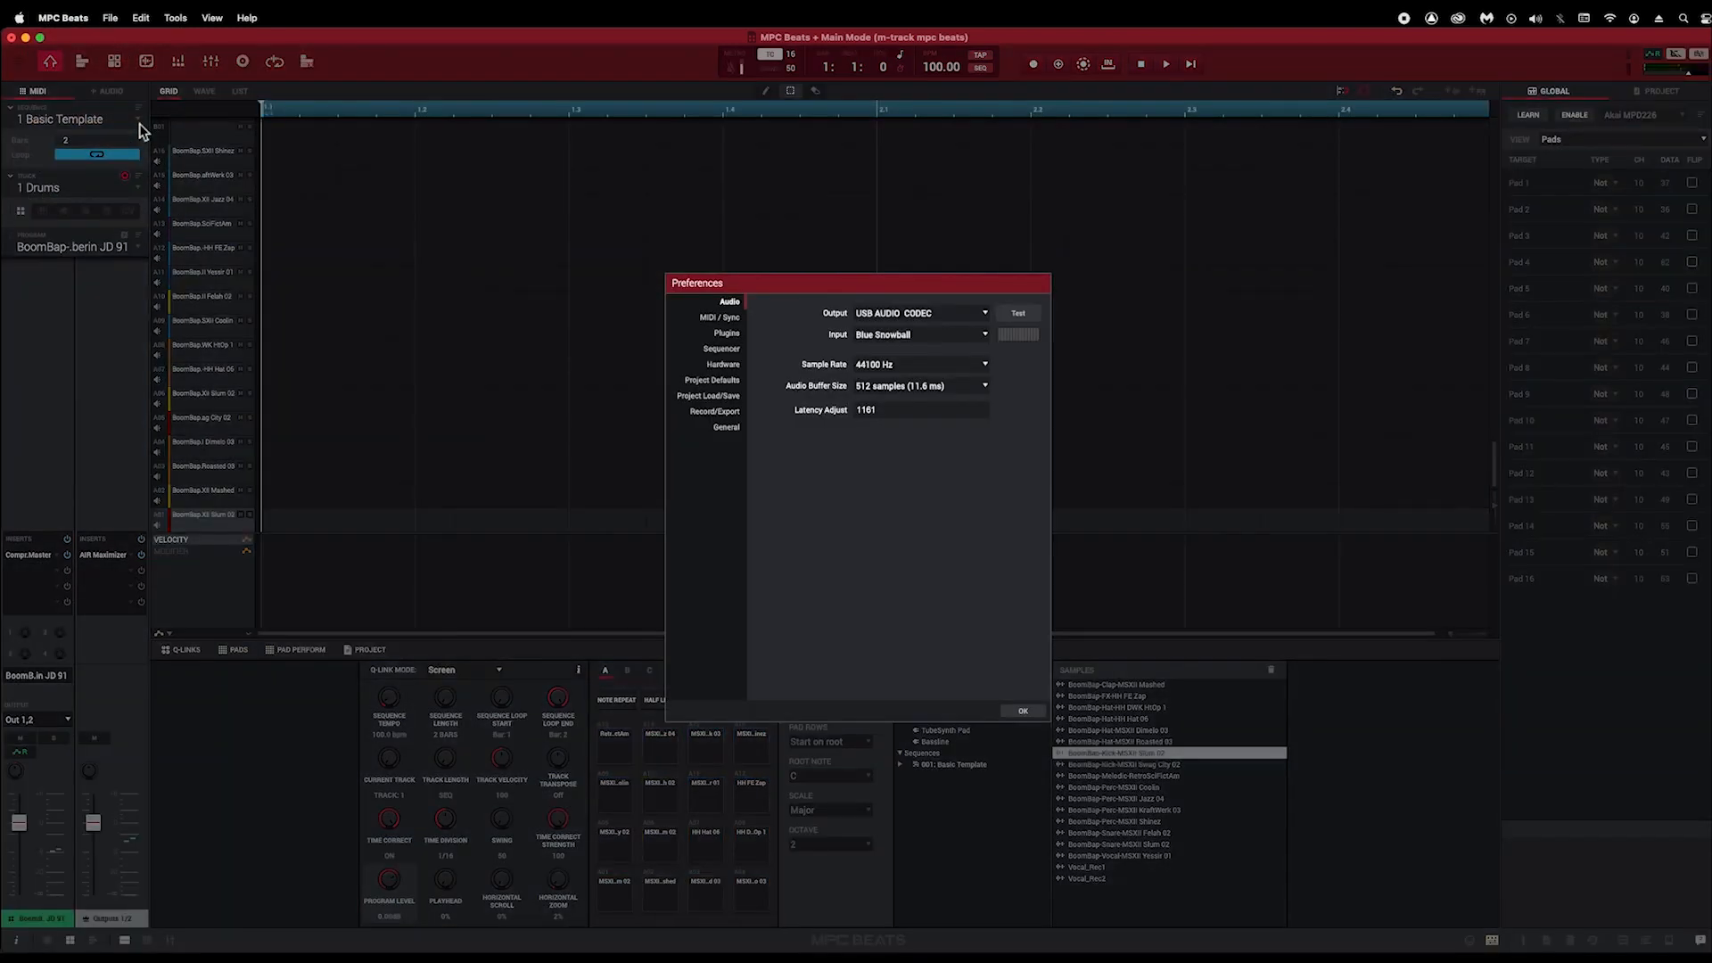
pyautogui.click(734, 320)
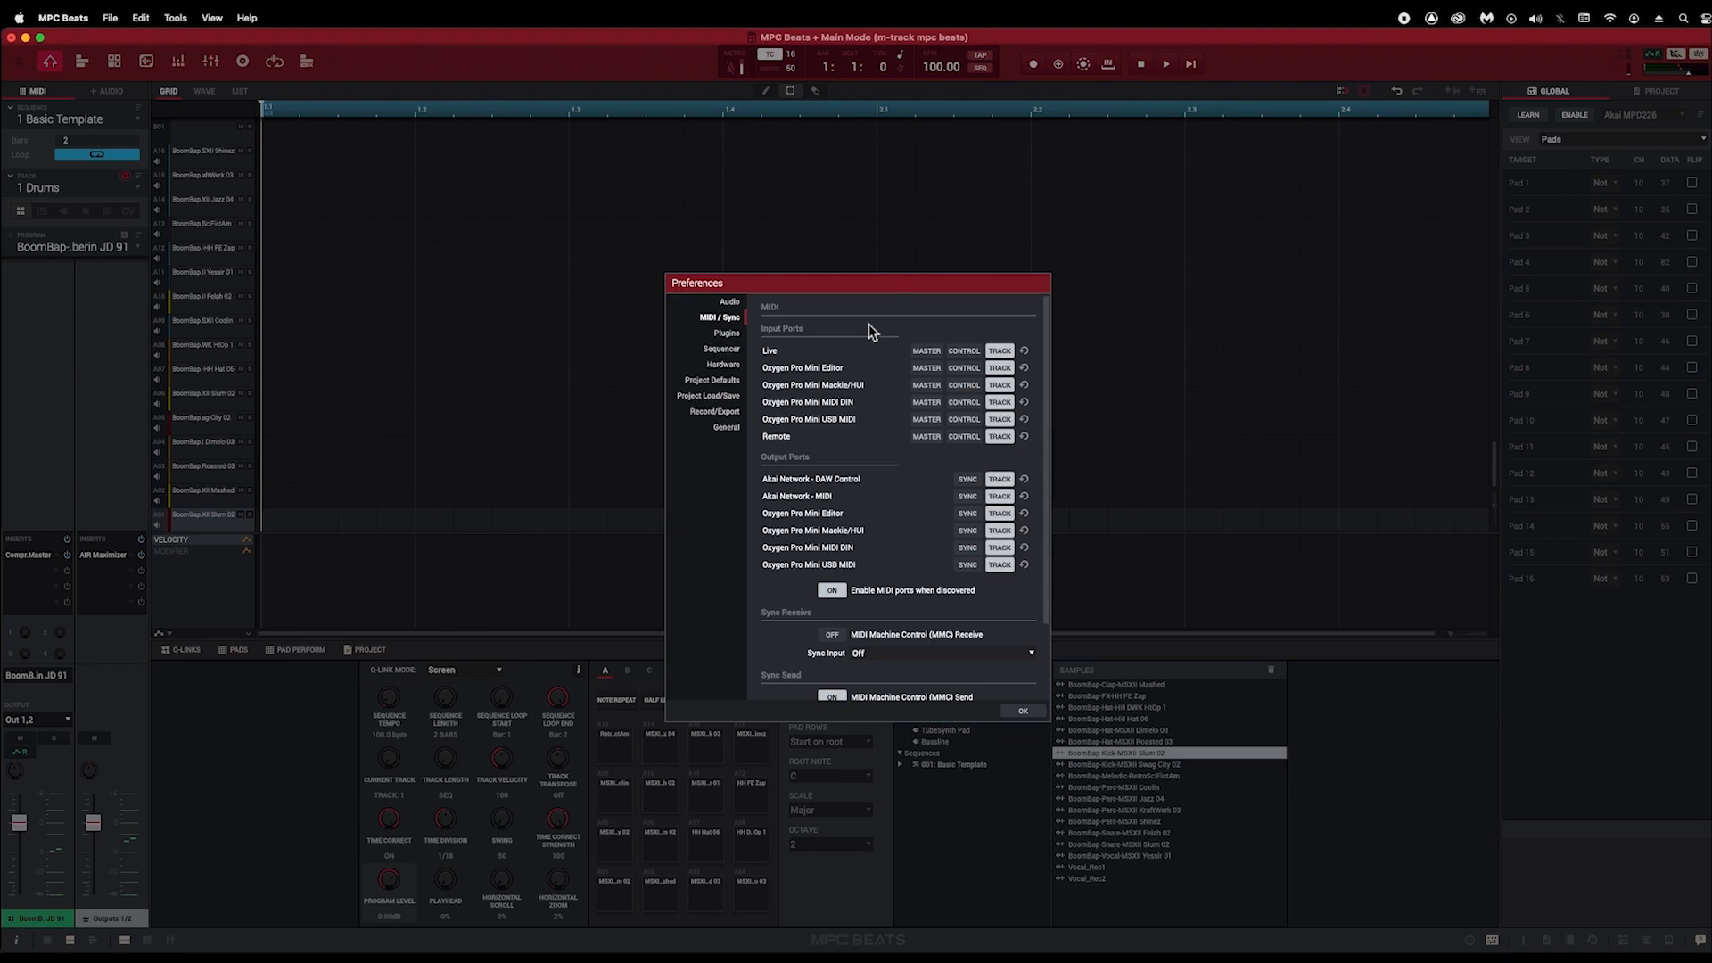
pyautogui.scroll(-2, 884, 414)
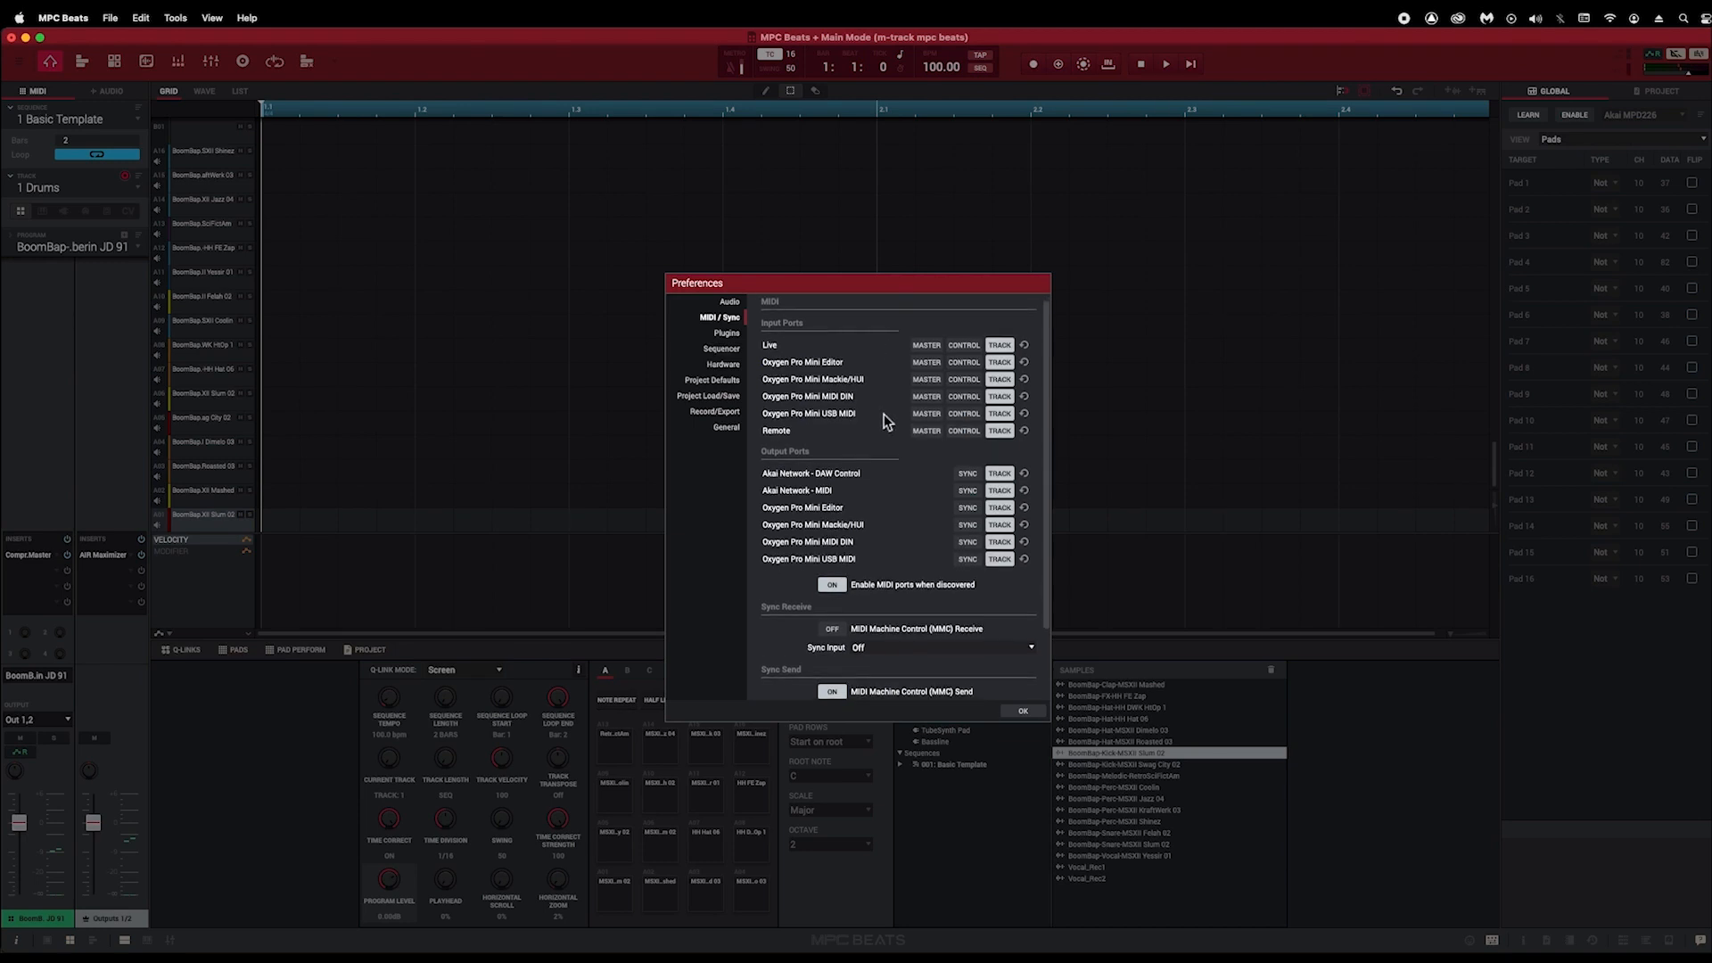
pyautogui.scroll(-4, 888, 422)
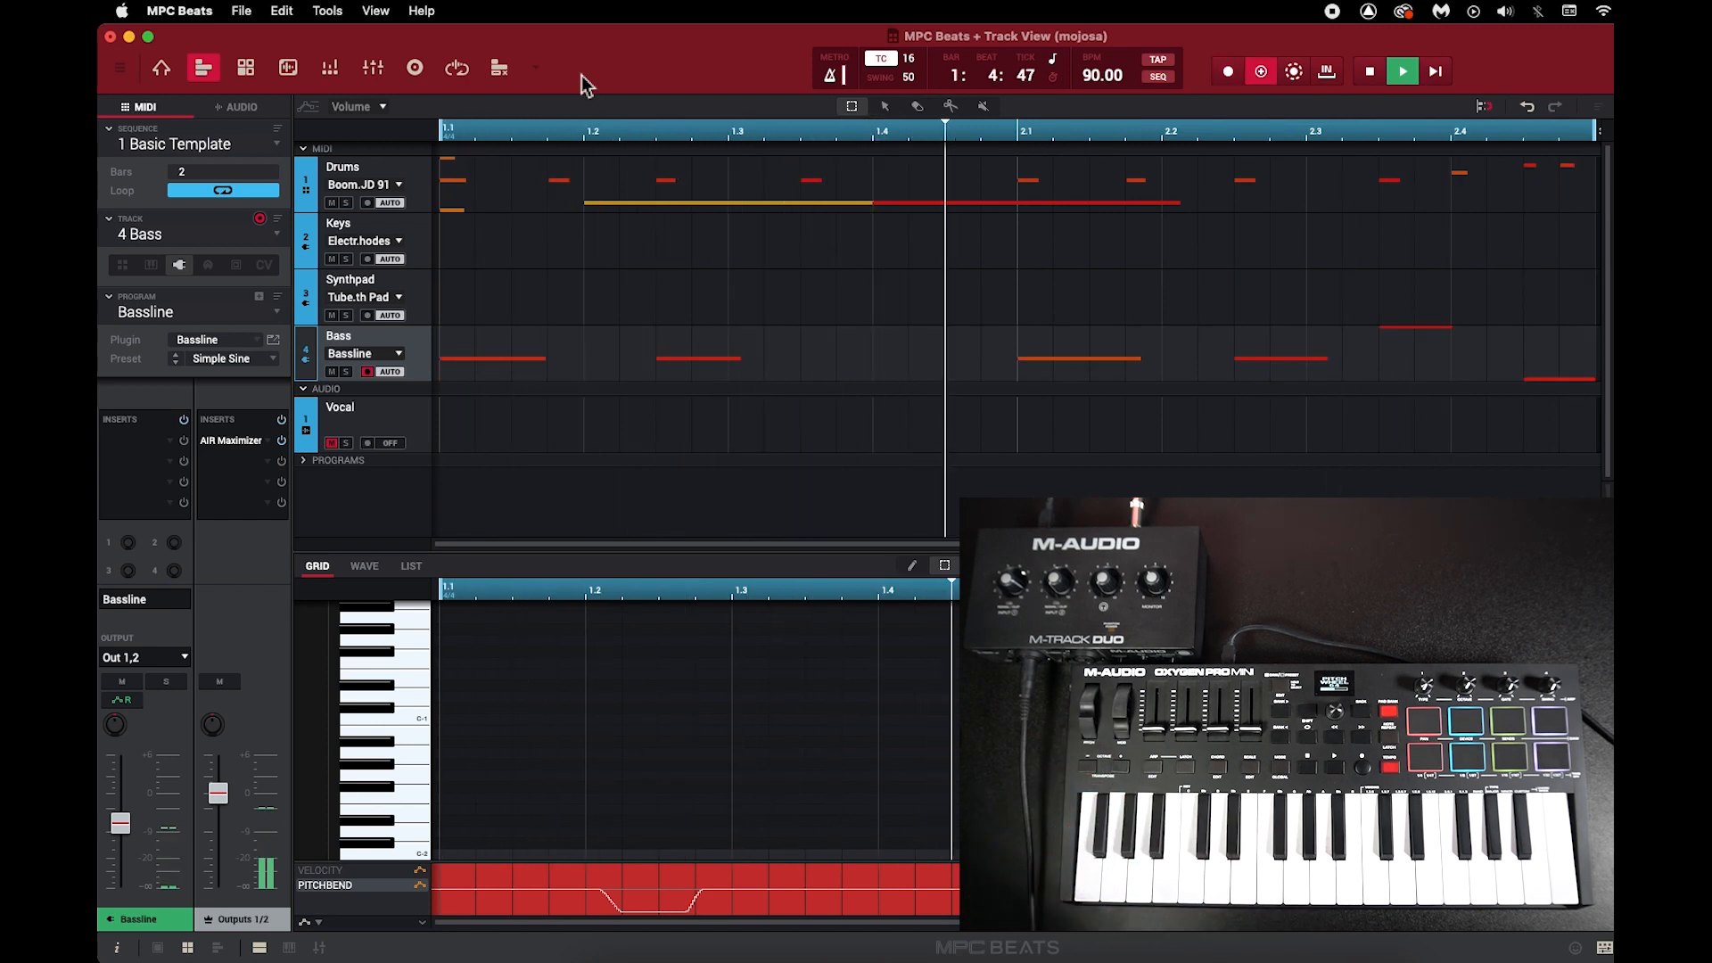
# Step: Stop the overdub on the mojosa project and play the two-bar loop from the start
pyautogui.press('space')
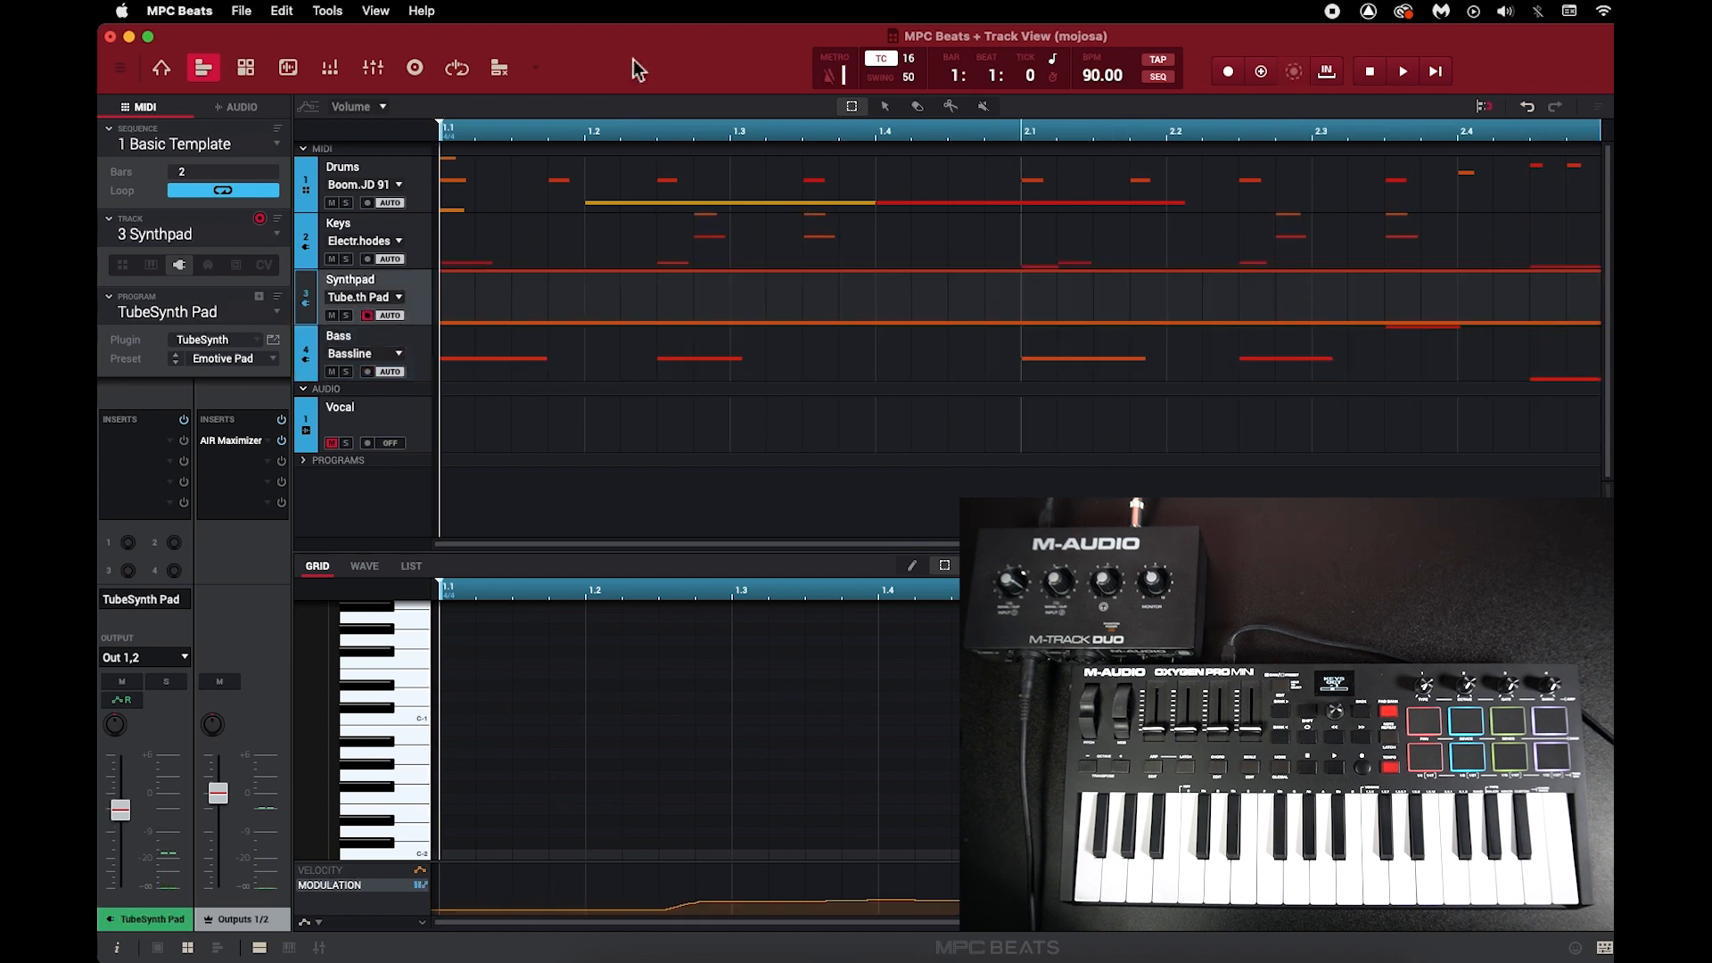
pyautogui.press('space')
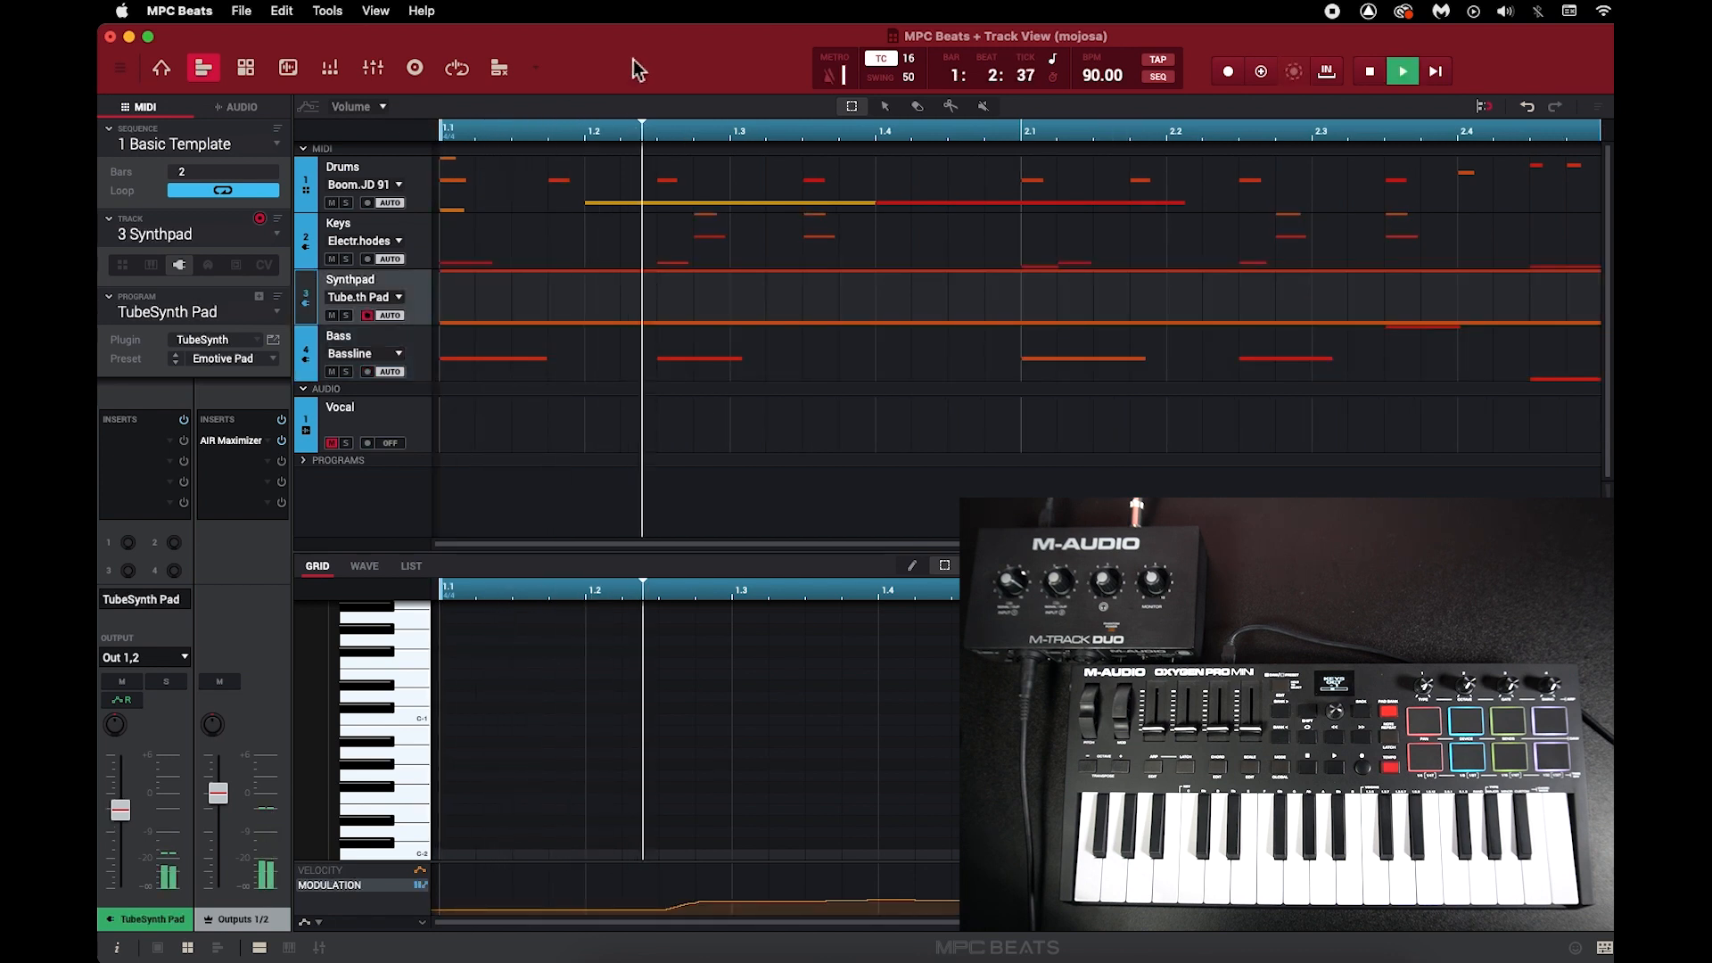